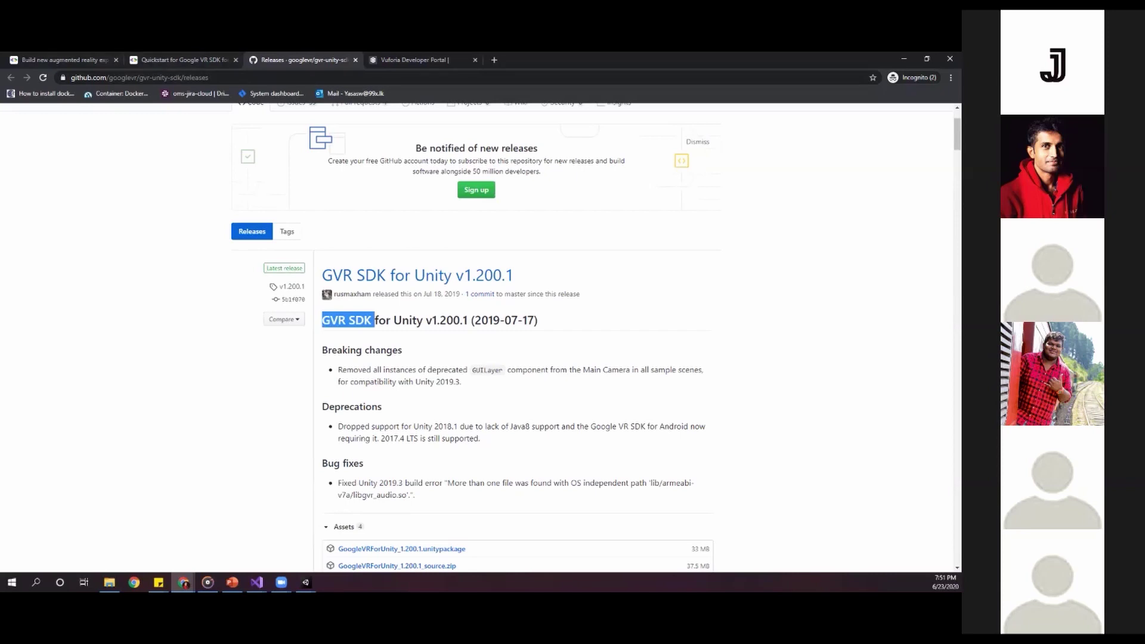
- Examine the GVR SDK for Unity v1.200.1 release notes and the assets offered for download
key(ctrl+shift+Tab)
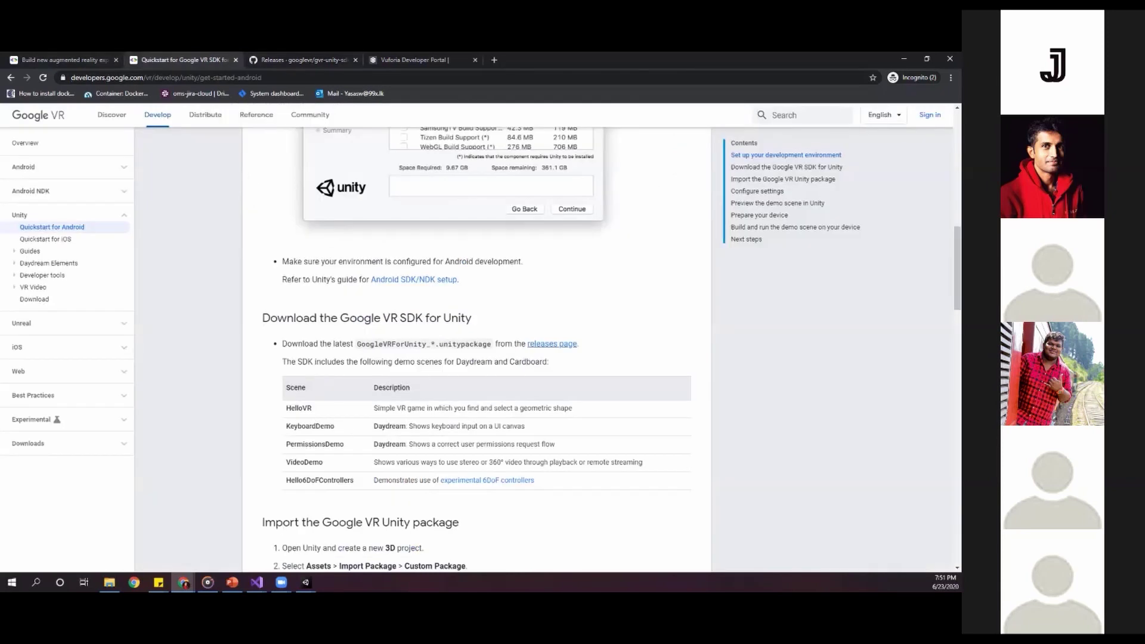
key(ctrl+Tab)
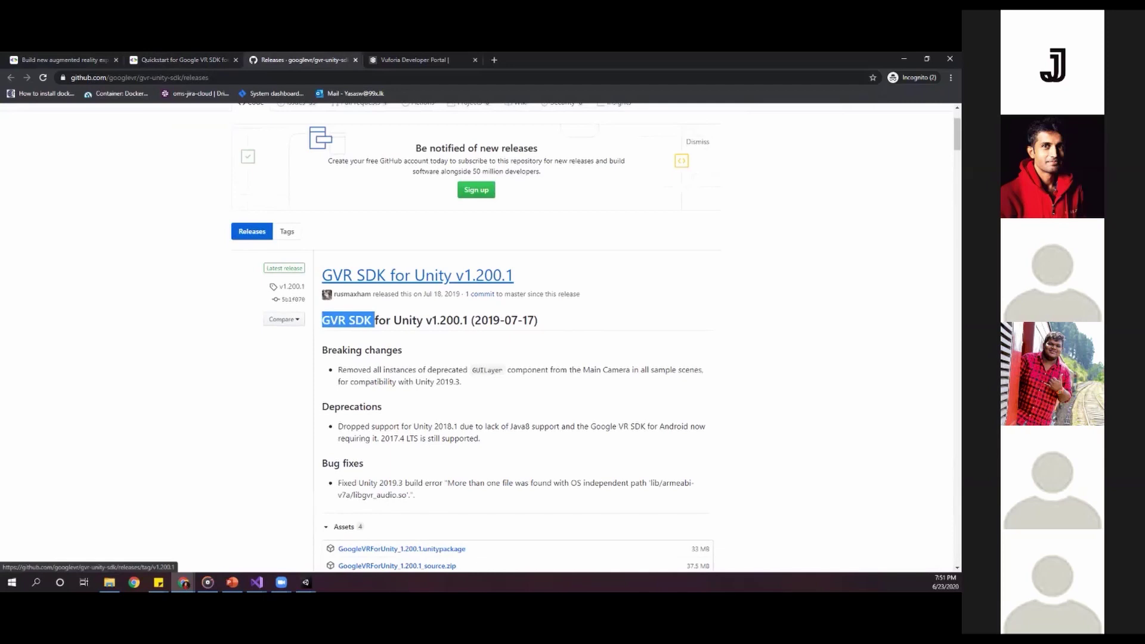
scroll(477, 334, down, 2)
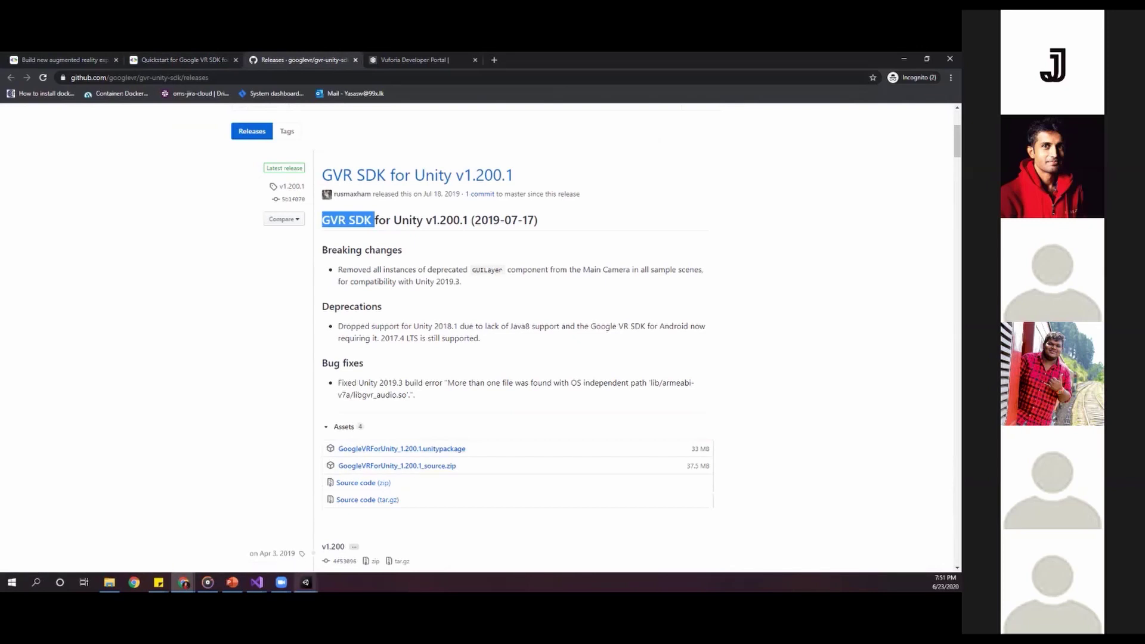
- Switch to the Demo VR project in the Unity editor
mouse_move(305, 582)
click(250, 540)
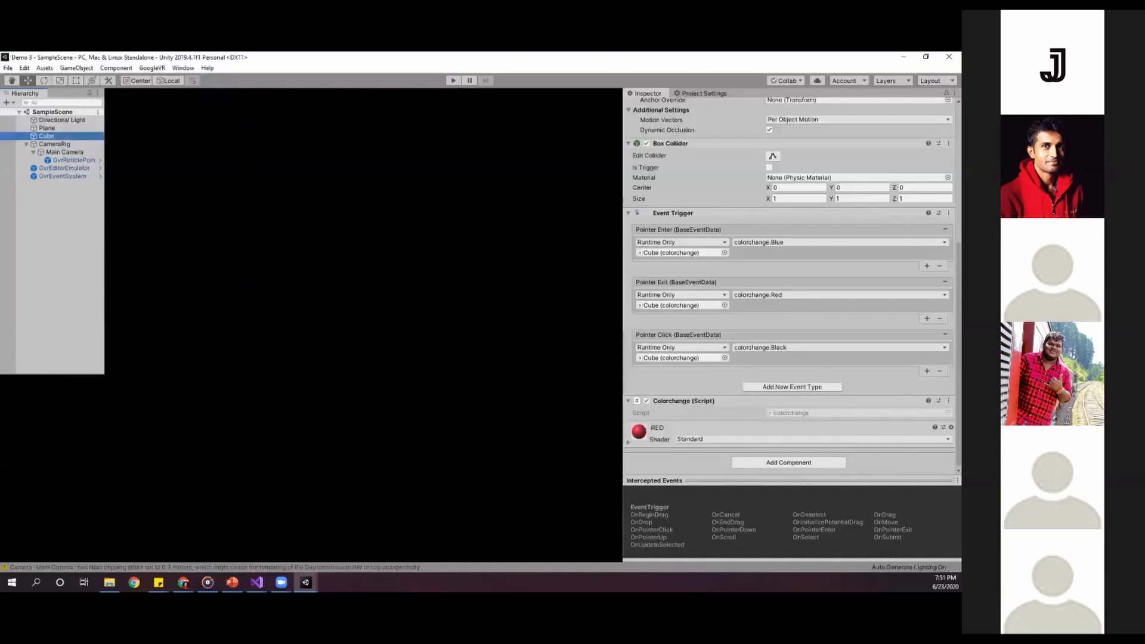
mouse_move(306, 582)
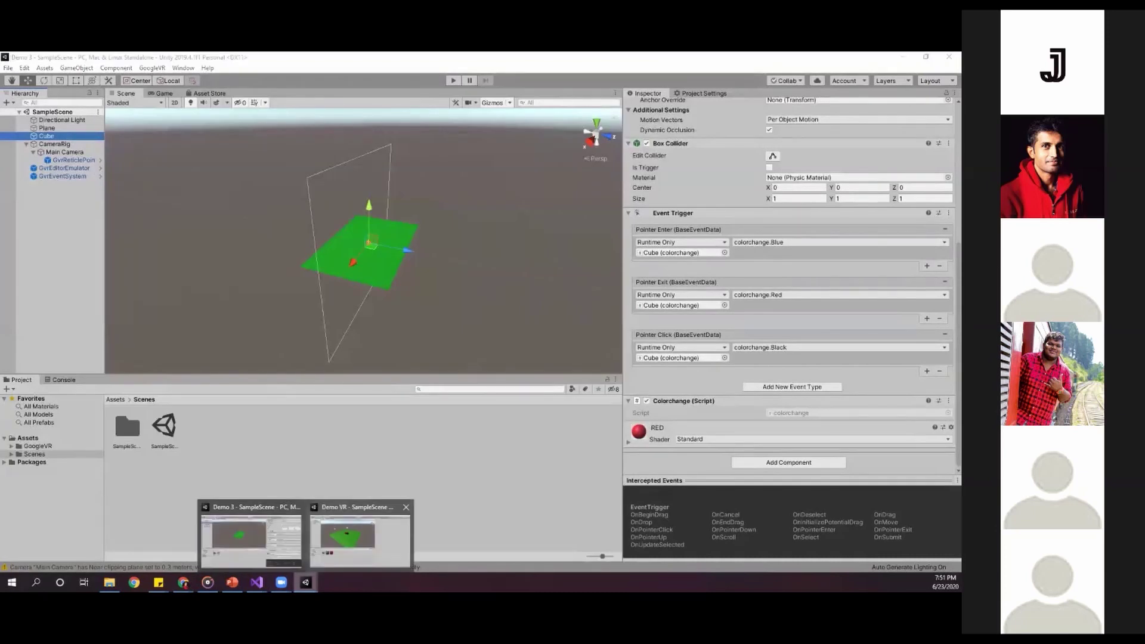
click(360, 530)
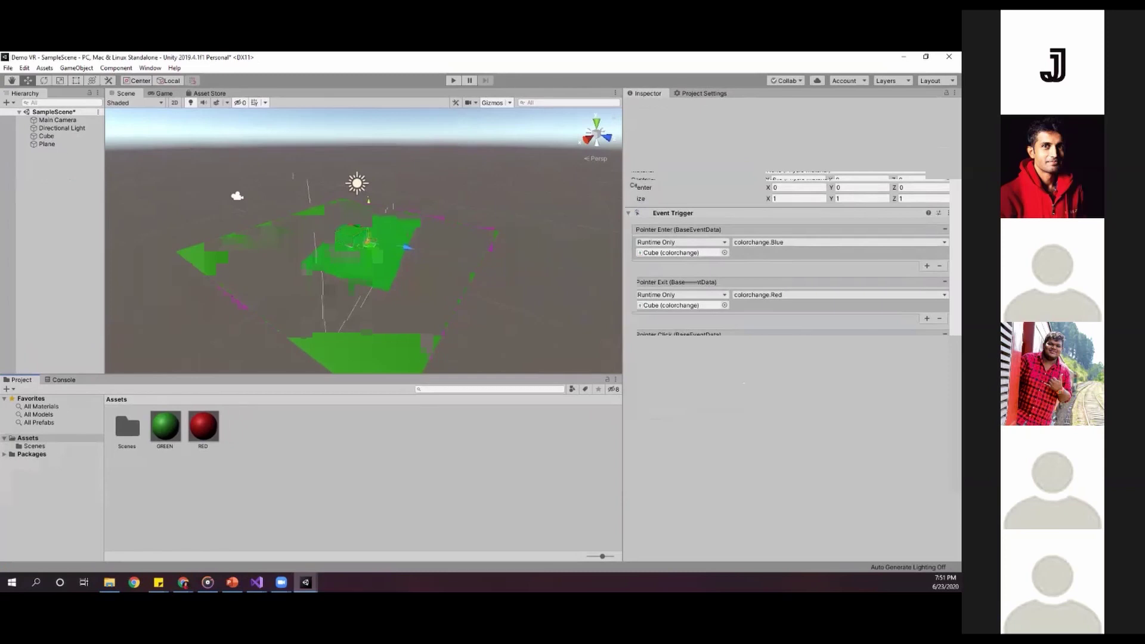
- Import the complete GoogleVRForUnity_1.200.1 package into the Demo VR project
click(109, 582)
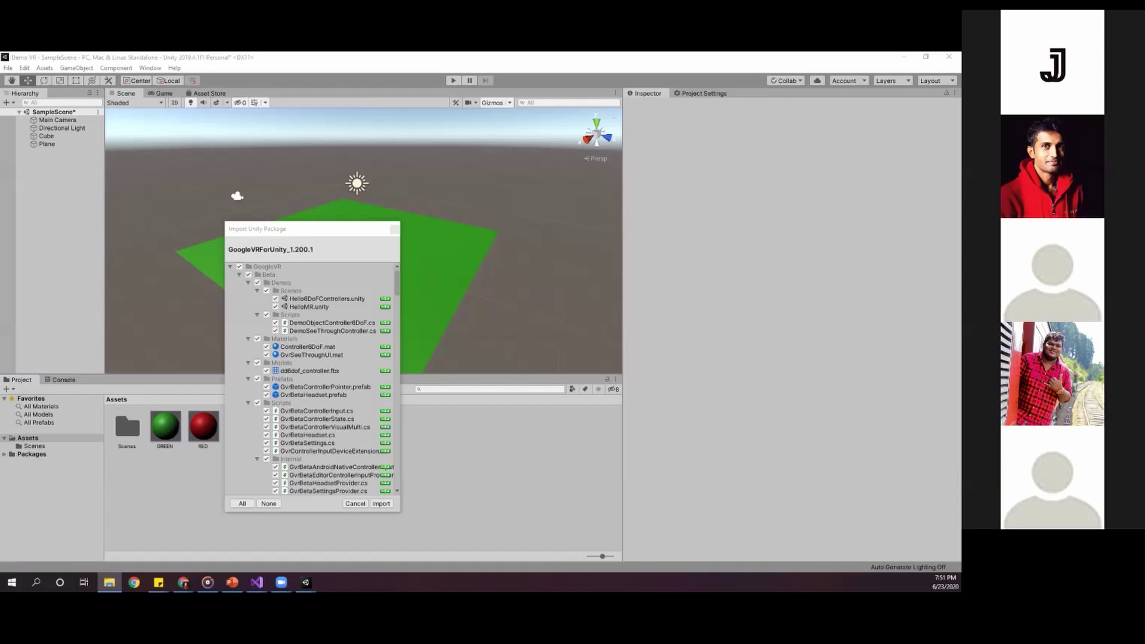
drag(312, 229, 349, 121)
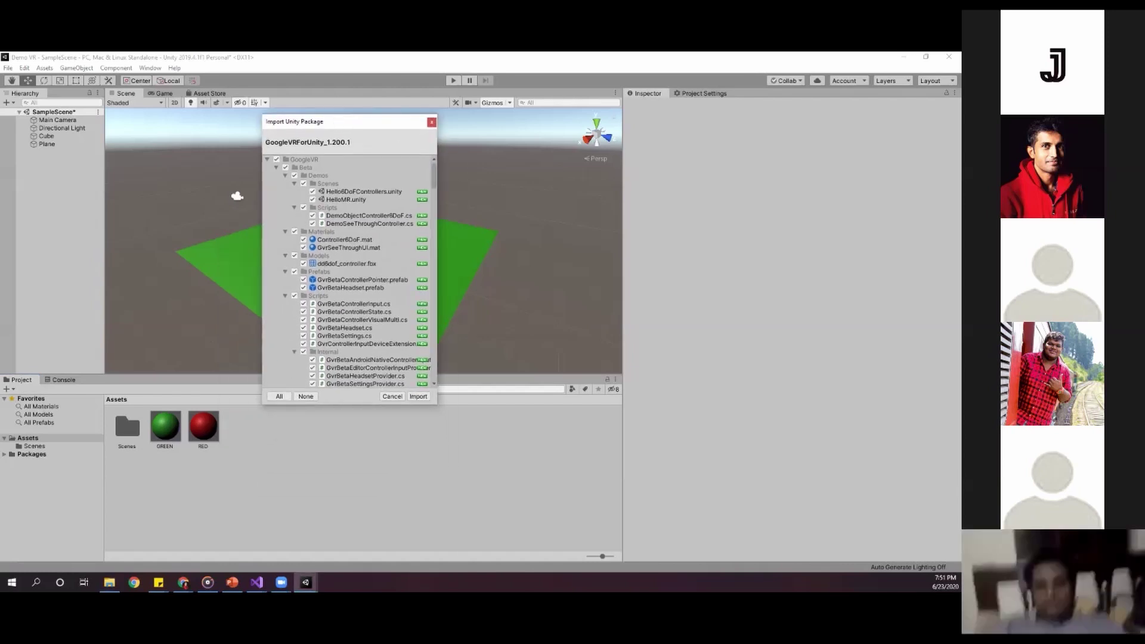
scroll(350, 271, down, 3)
scroll(349, 271, down, 10)
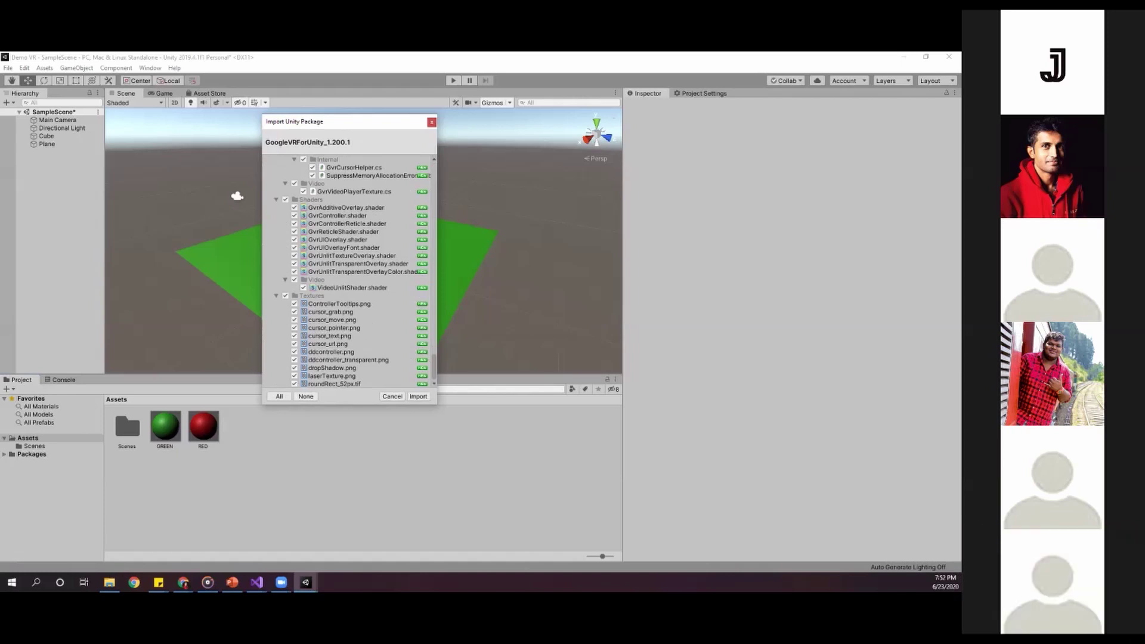
click(418, 396)
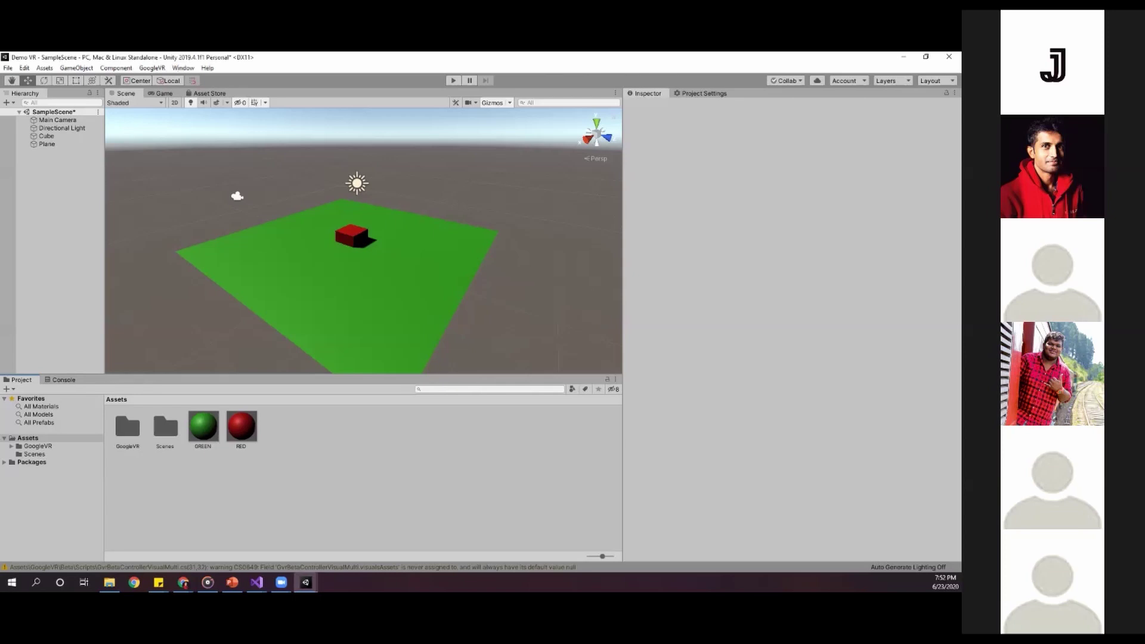
- Enable Virtual Reality Supported in the XR settings of the PC, Mac & Linux Standalone player
click(8, 67)
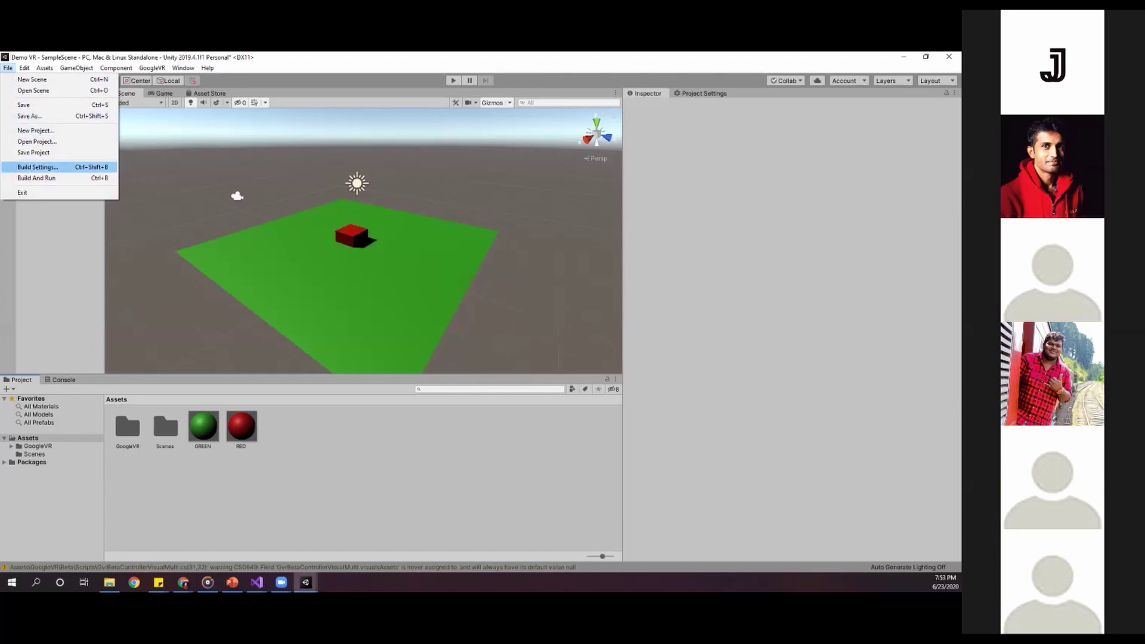
click(37, 167)
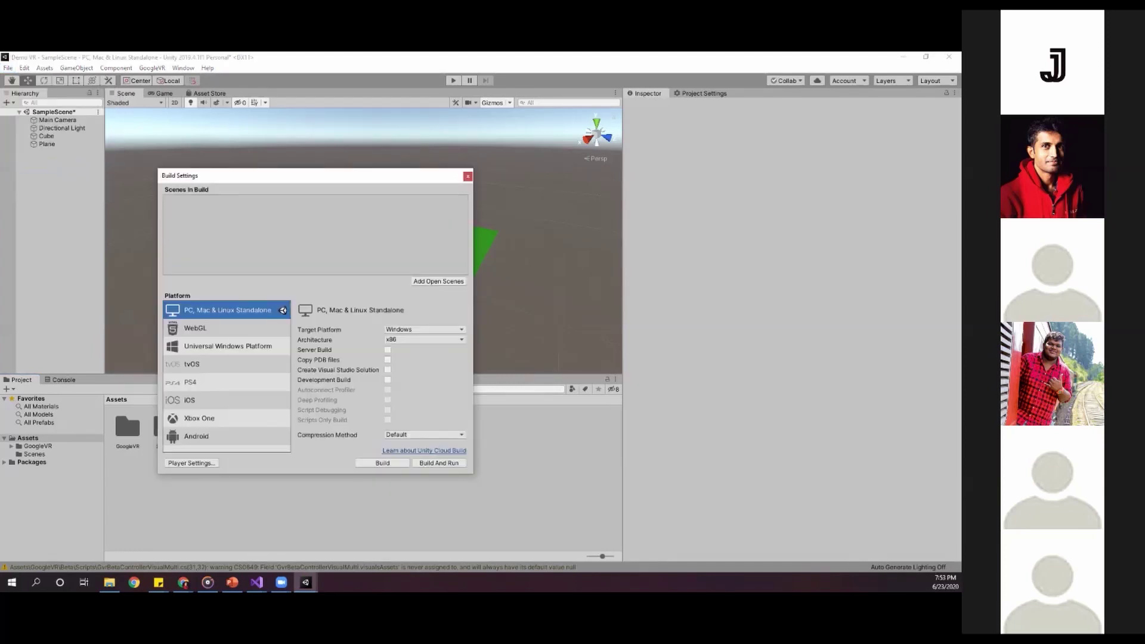
drag(246, 175, 220, 146)
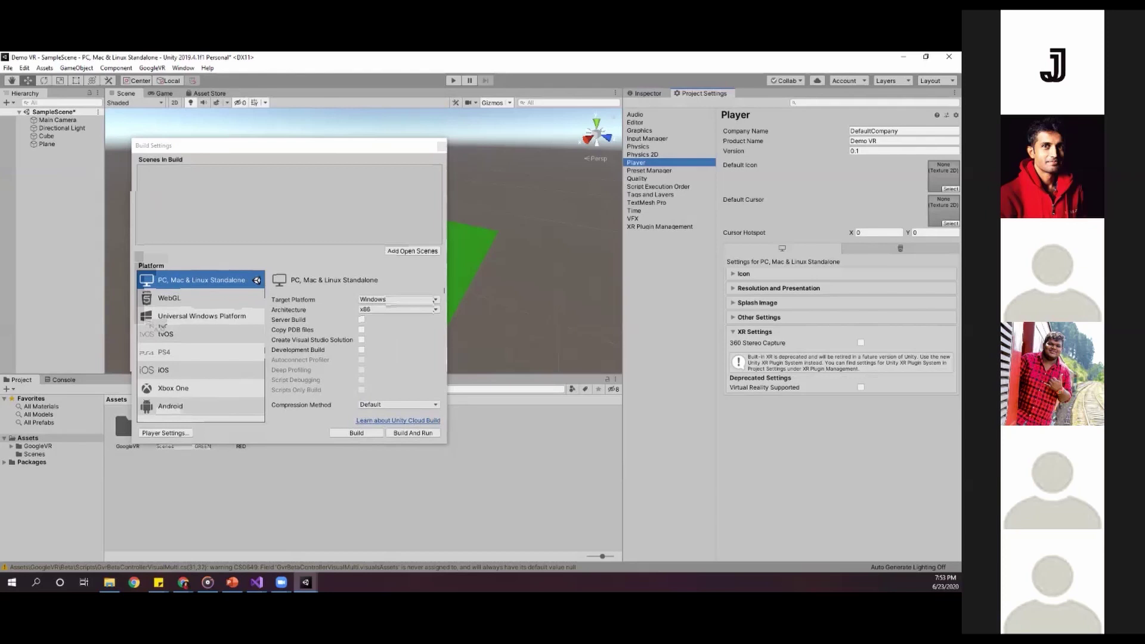
click(860, 387)
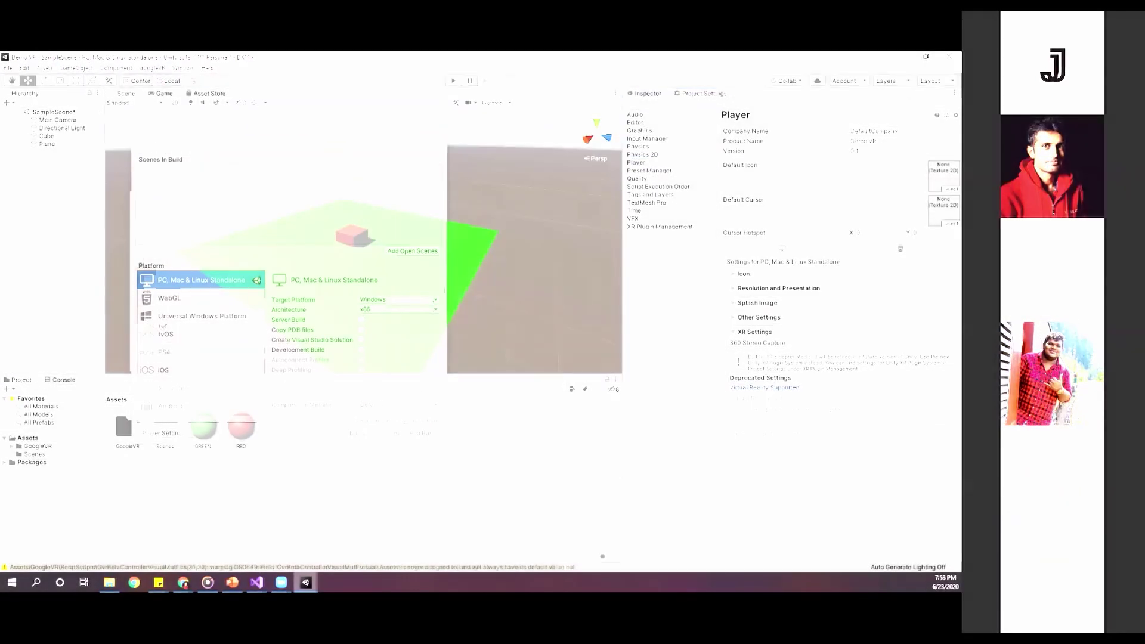
- Search the project assets for the emulator and place the GvrEditorEmulator prefab in the scene
text(mu)
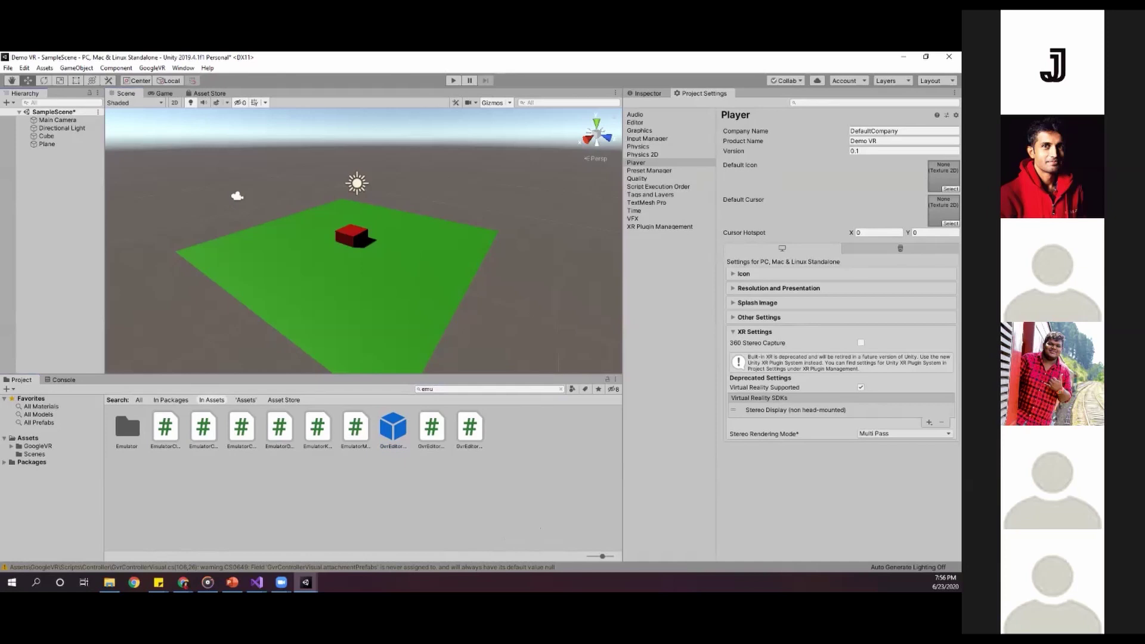
drag(392, 427, 324, 242)
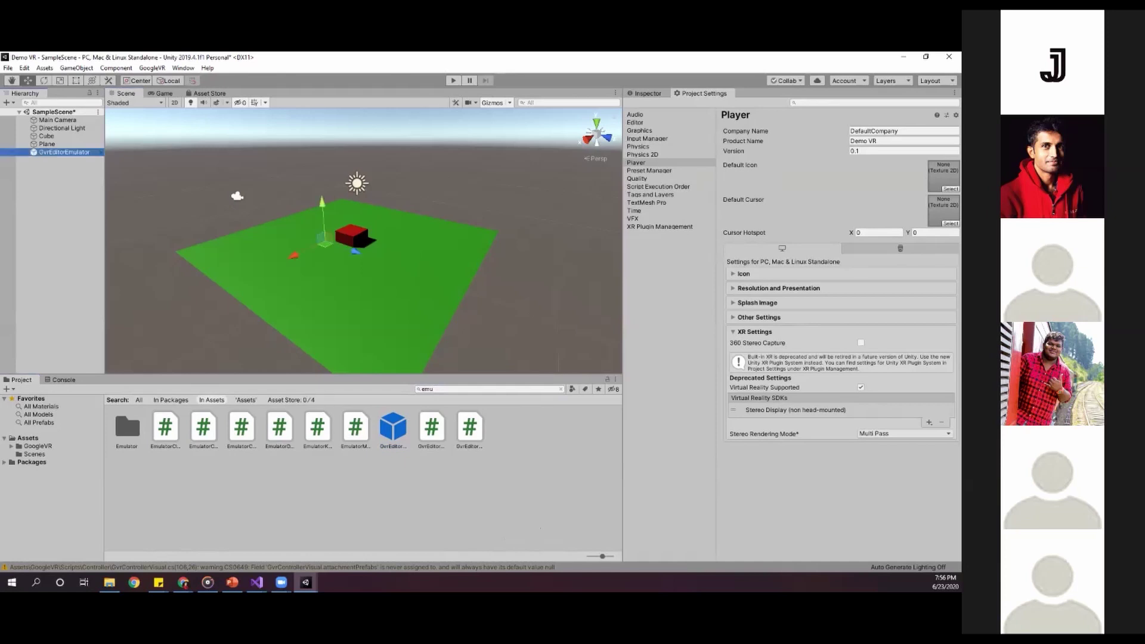
click(427, 389)
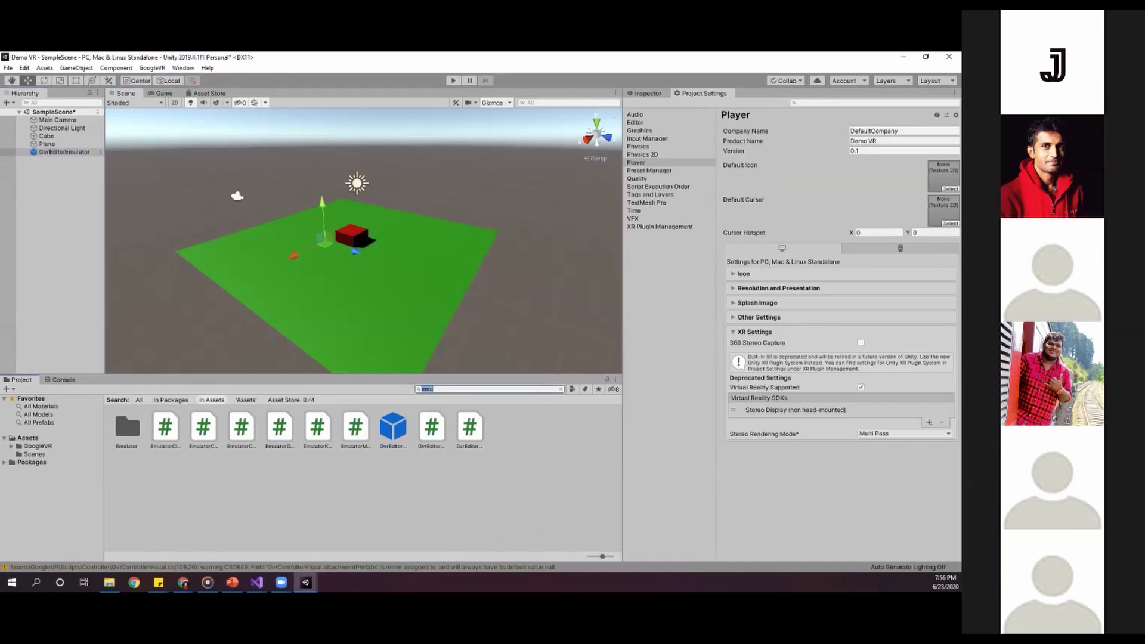
click(433, 388)
click(393, 427)
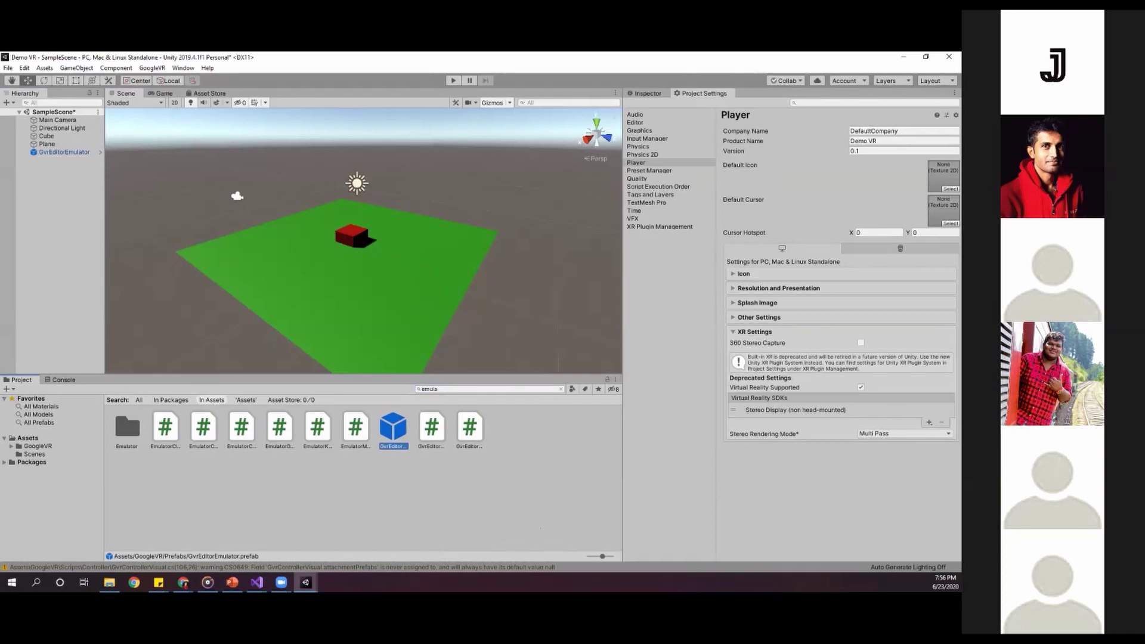
- Focus the scene view on GvrEditorEmulator, run the scene in play mode and stop it again
click(64, 152)
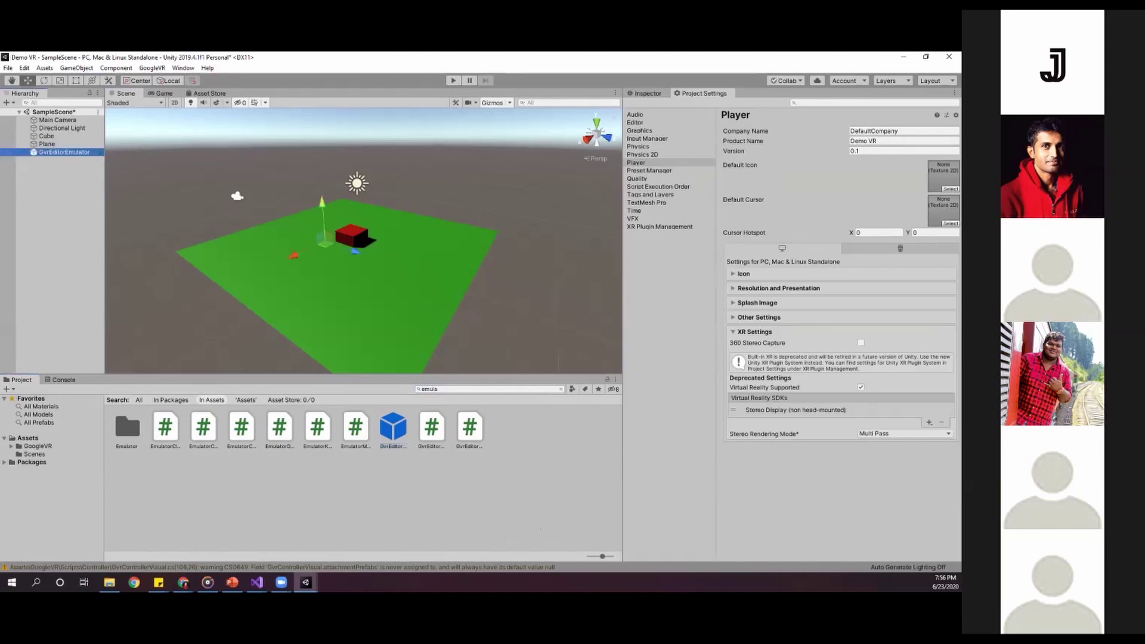
click(52, 191)
double_click(64, 153)
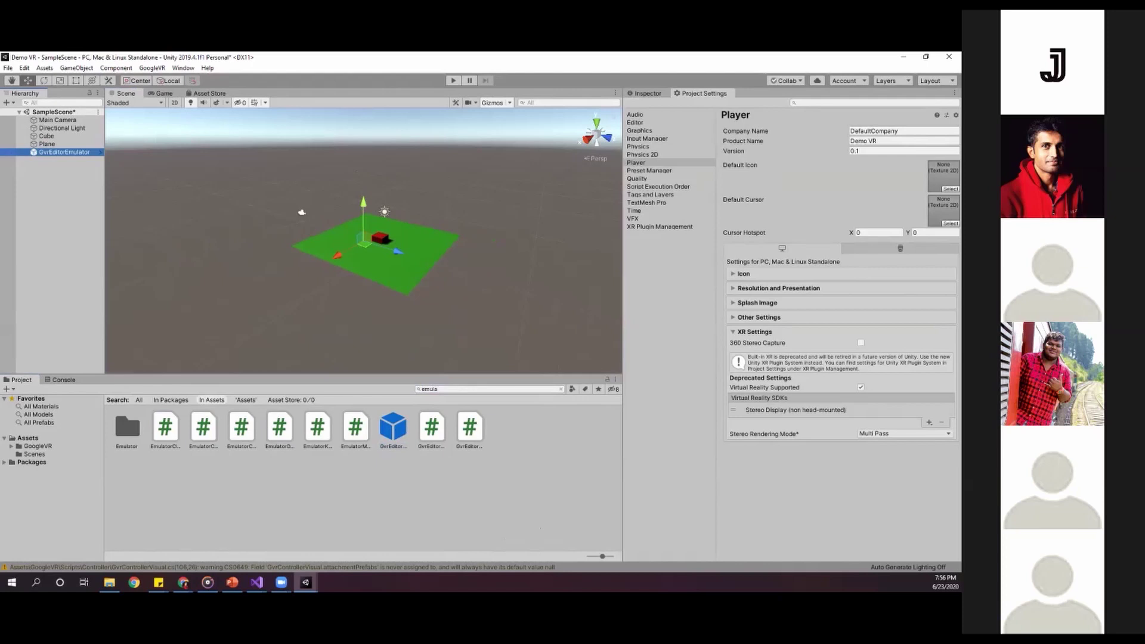
scroll(363, 241, up, 10)
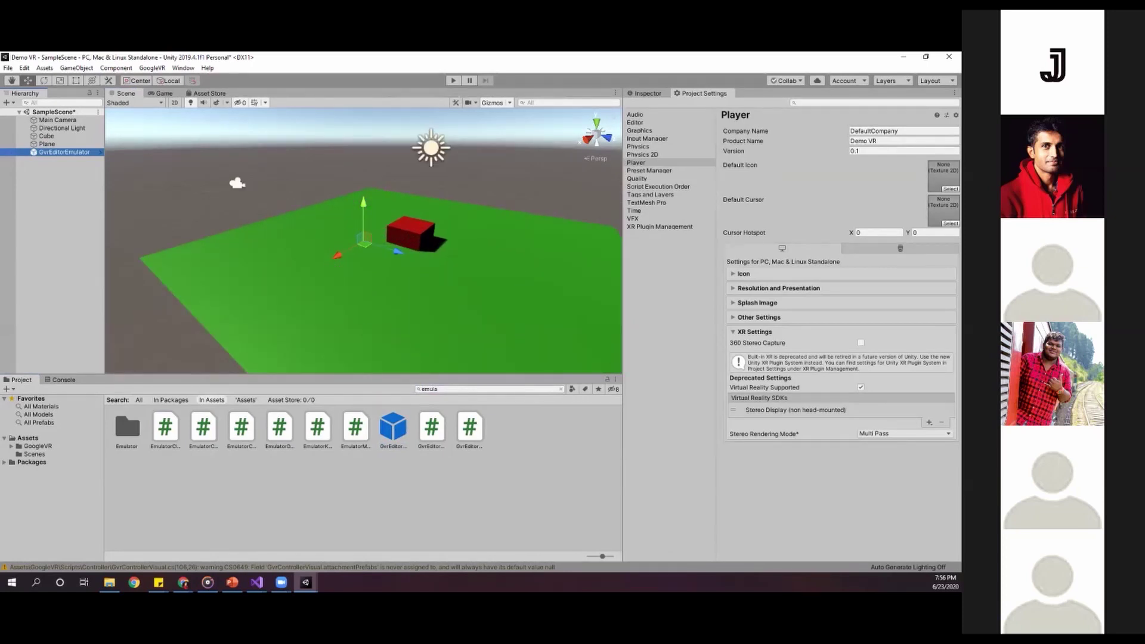
click(453, 81)
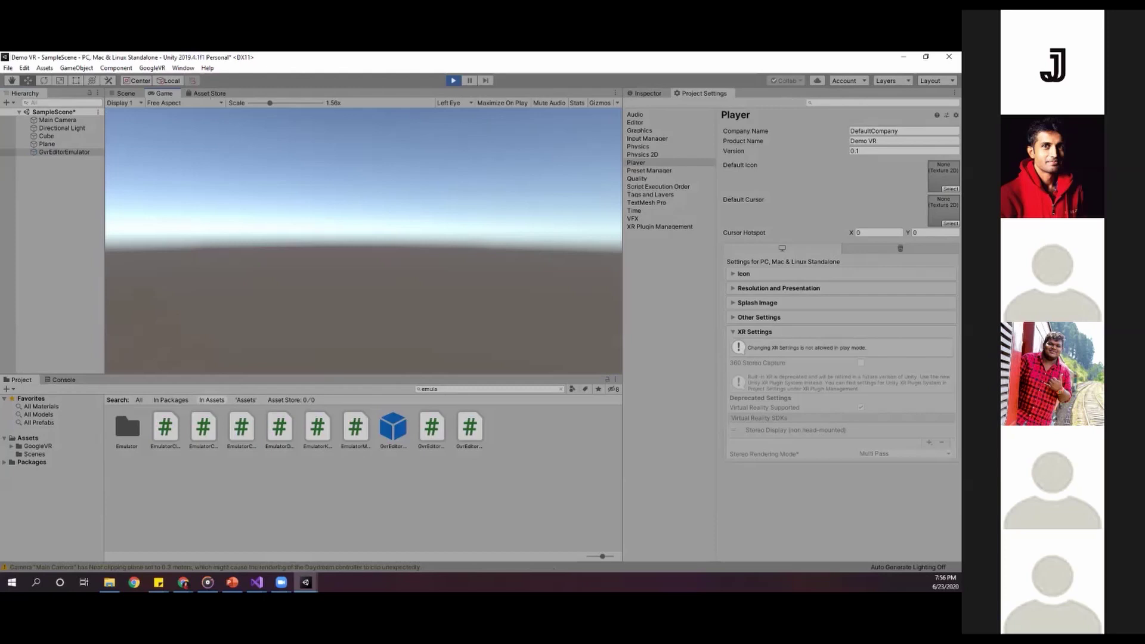
key(ctrl+p)
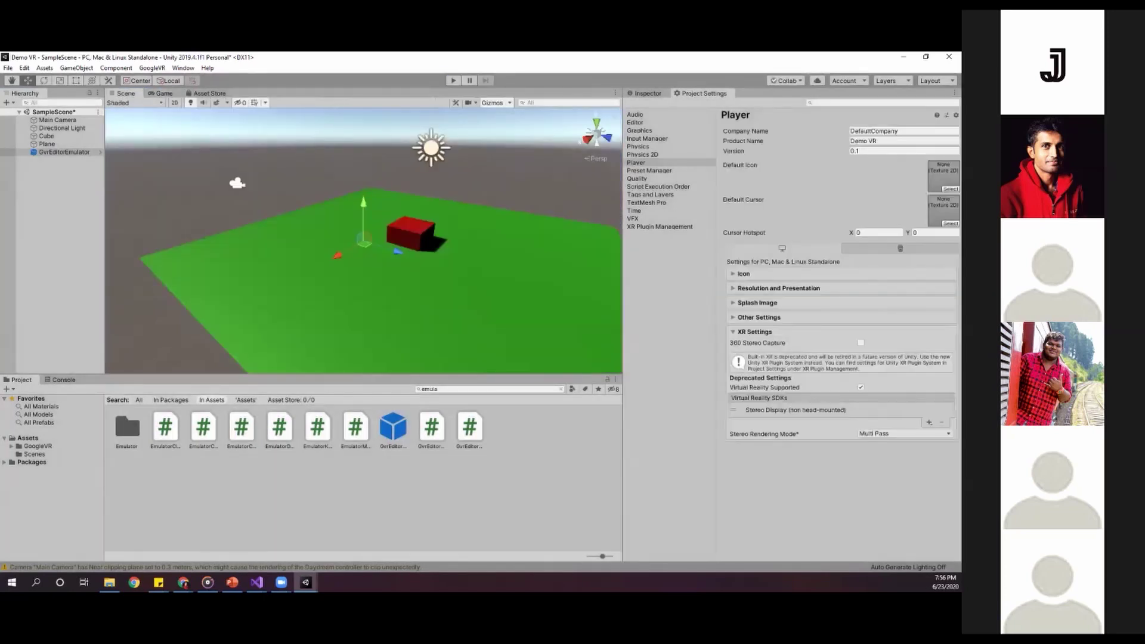
- Select the Main Camera and the cube in turn to compare their placement and the camera preview
click(58, 120)
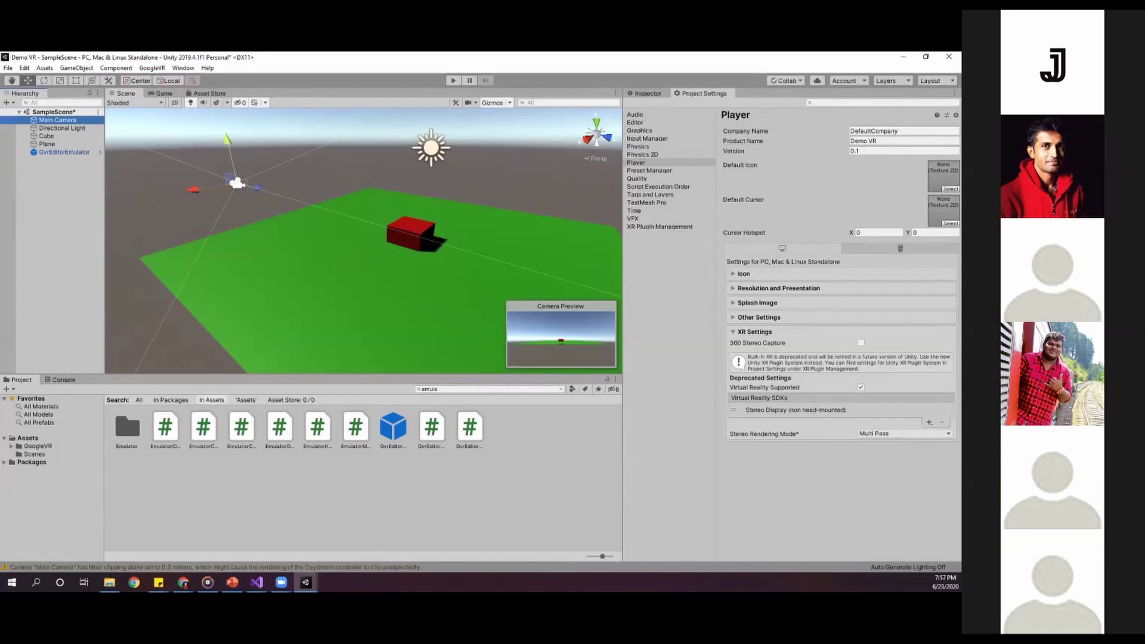
click(258, 188)
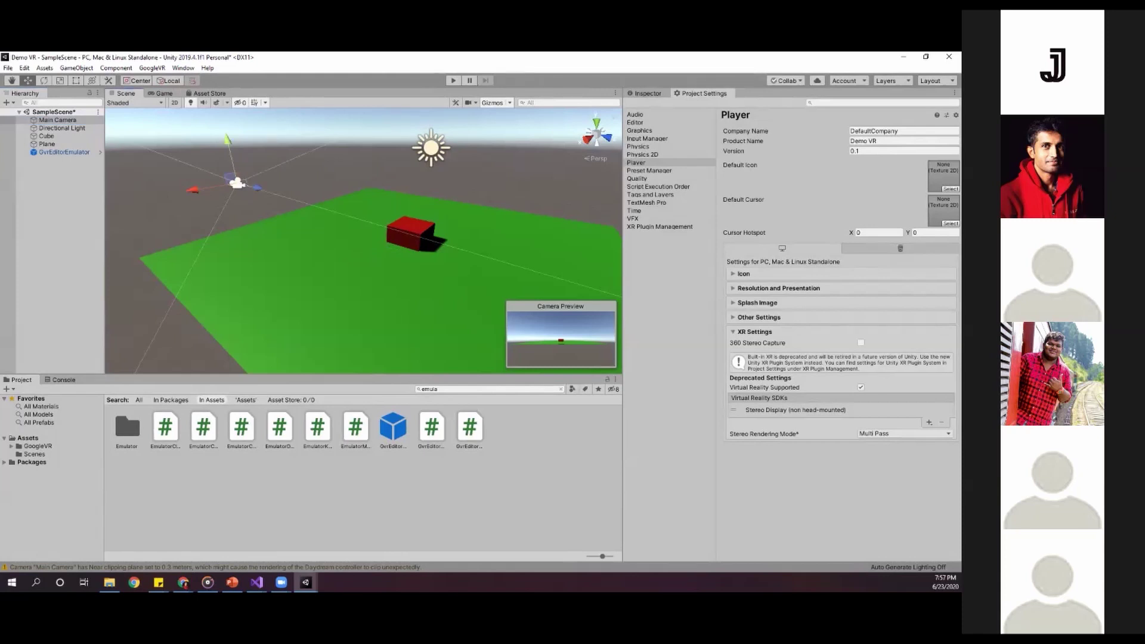
click(411, 234)
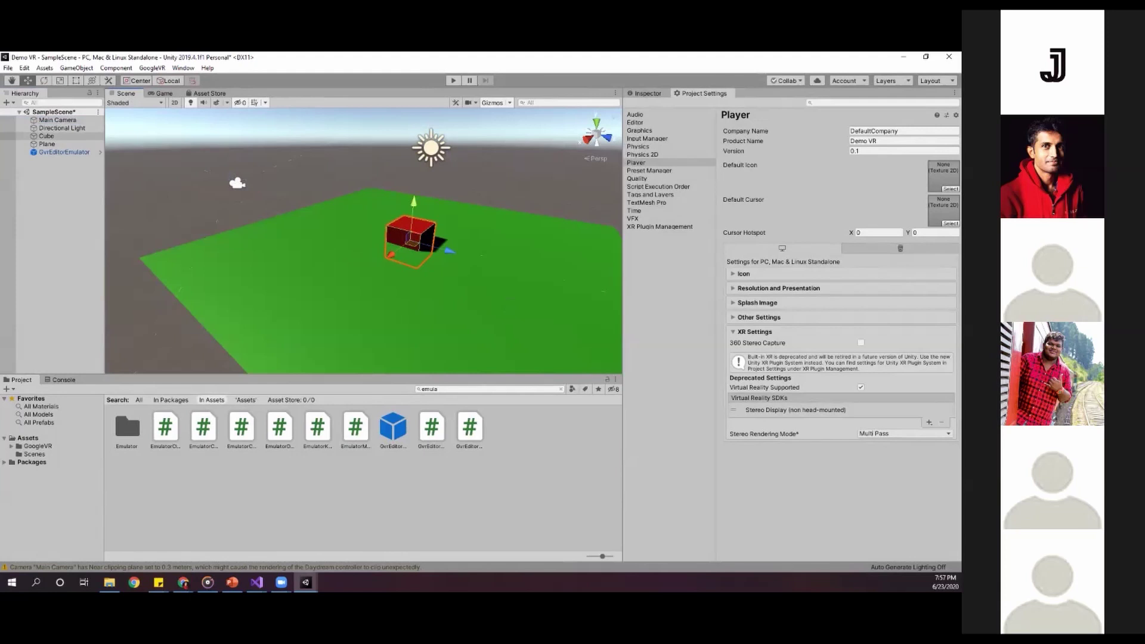
click(237, 183)
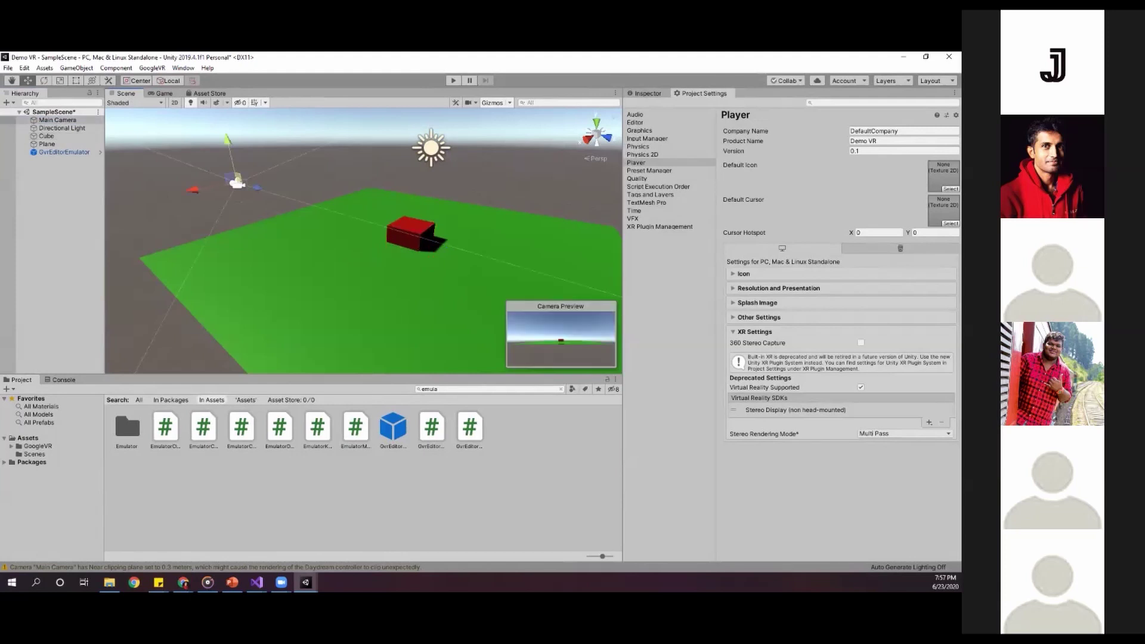
- Create an empty game object at the scene's top level and name it CameraRig
click(50, 239)
right_click(48, 180)
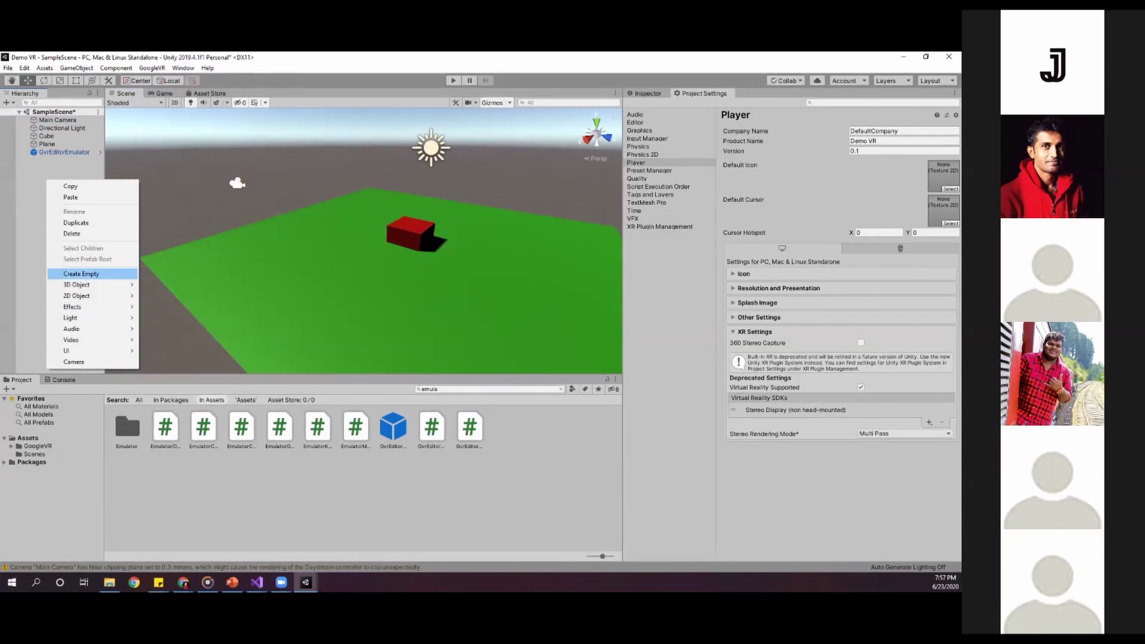
click(81, 273)
right_click(55, 160)
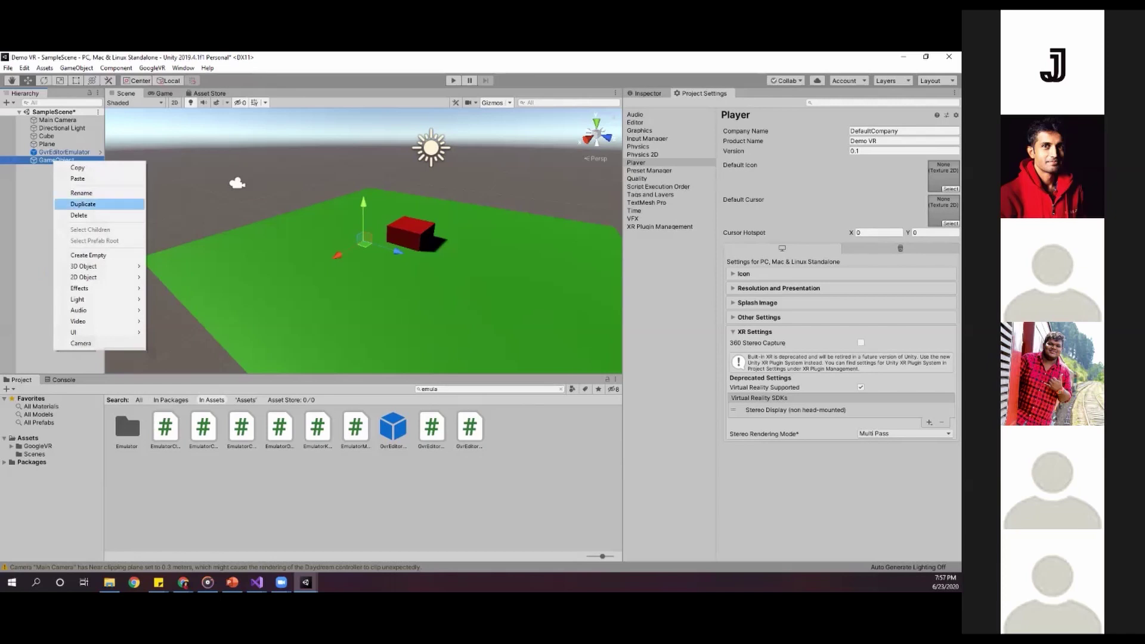
click(131, 192)
text(C)
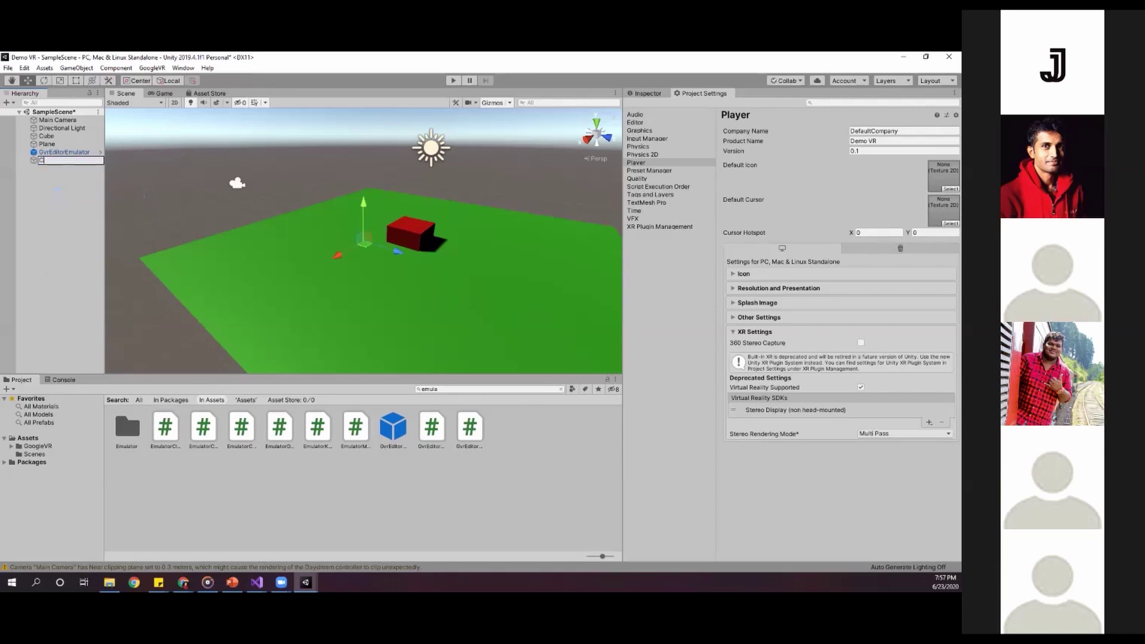
text(ameraRihg)
key(Return)
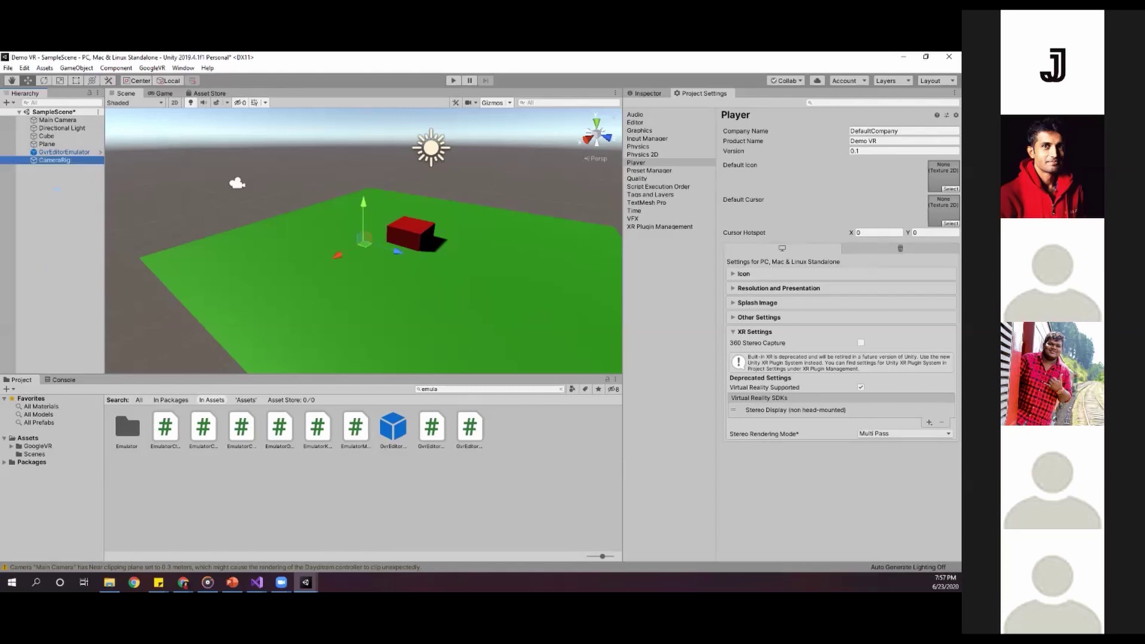
- Make the Main Camera a child of CameraRig and display CameraRig's transform properties
click(57, 119)
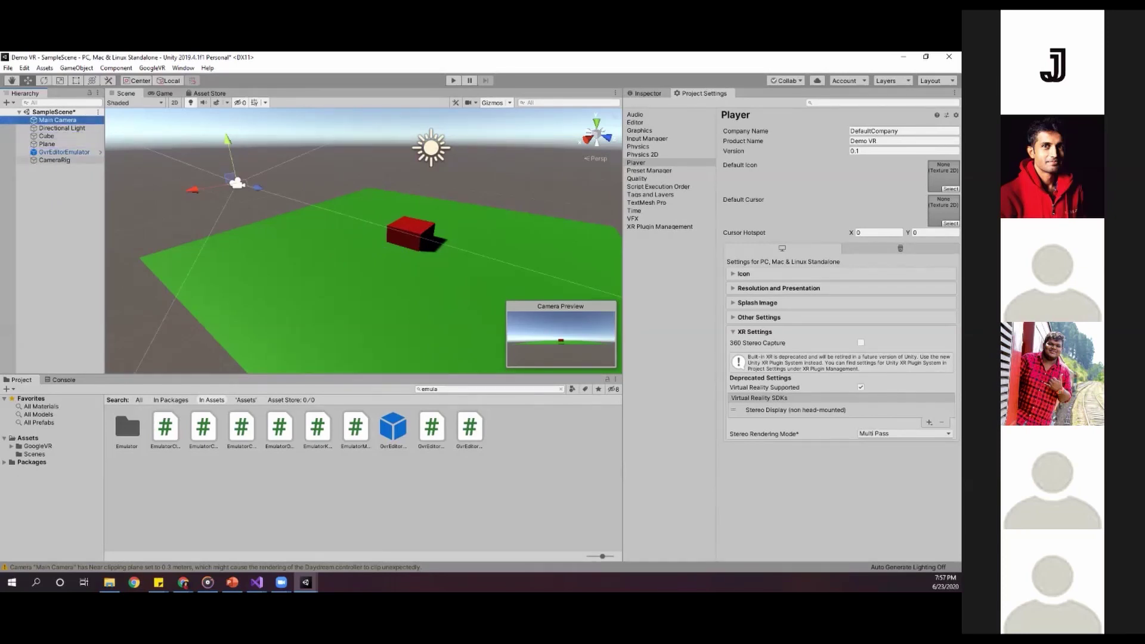
drag(57, 120, 54, 160)
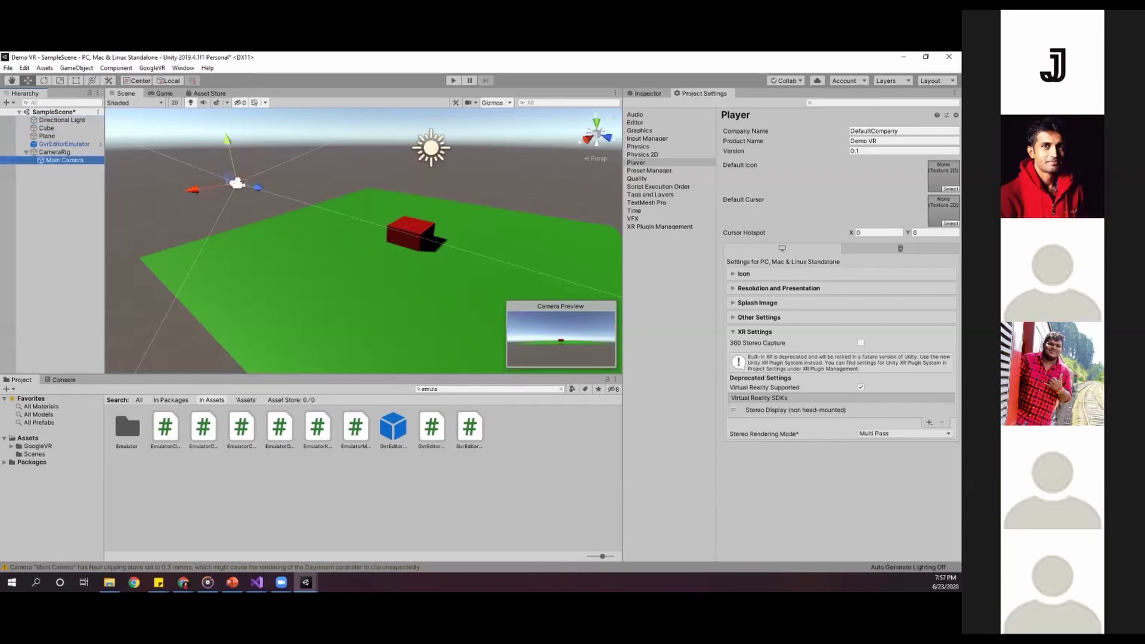
click(54, 153)
click(25, 153)
key(Right)
key(Right)
key(Left)
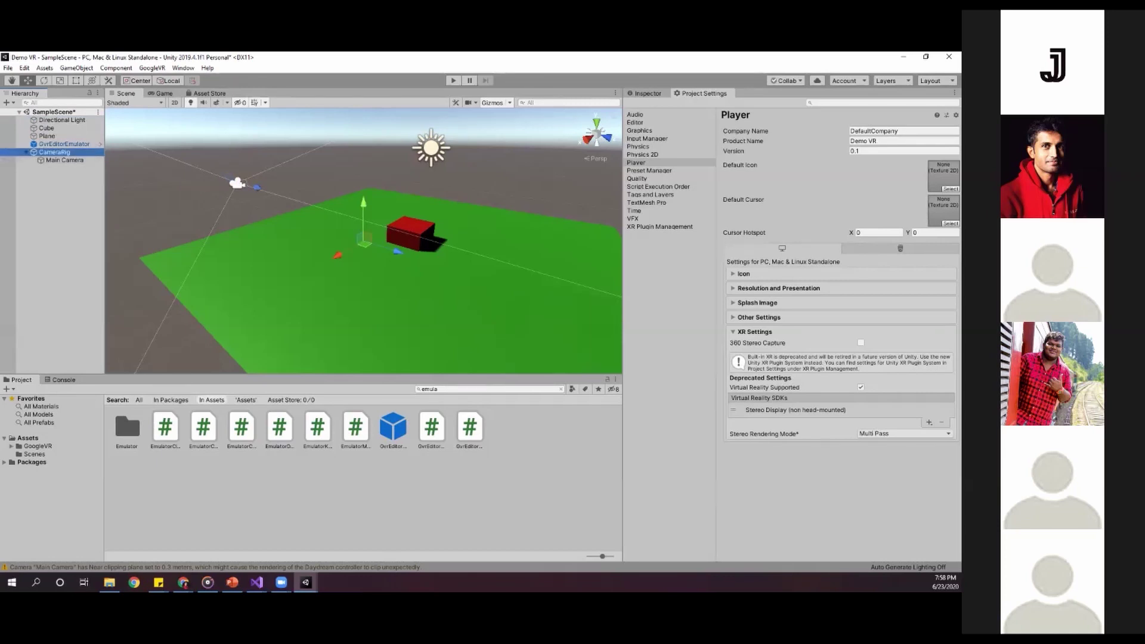
click(648, 93)
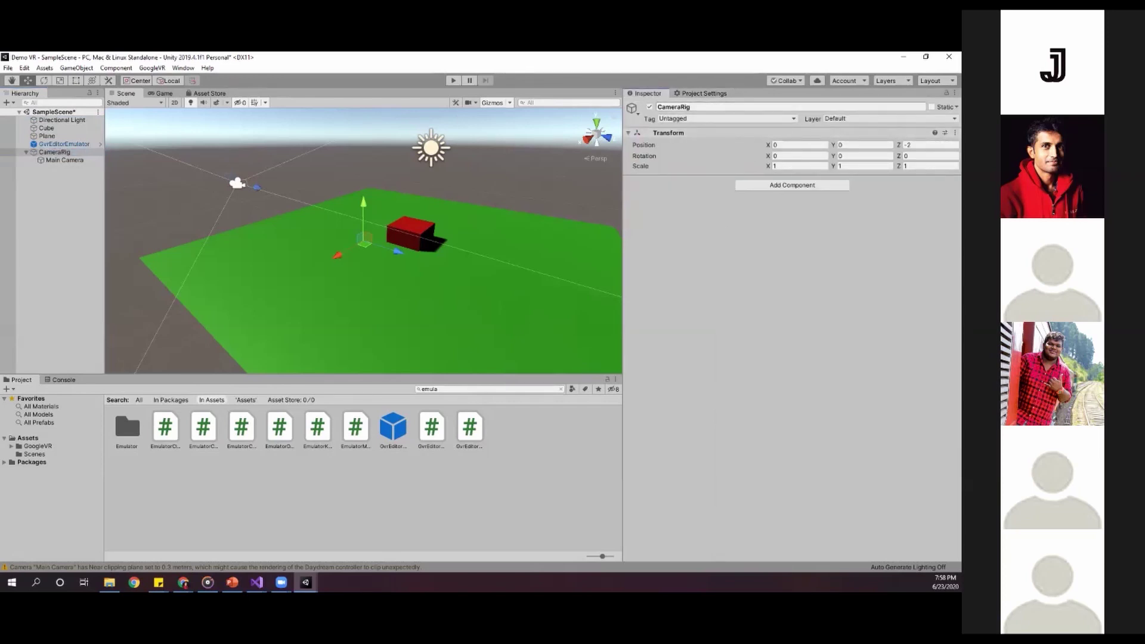
- Set the Main Camera's local position under CameraRig to X 0, Y 0, Z 0 and save the scene
click(54, 153)
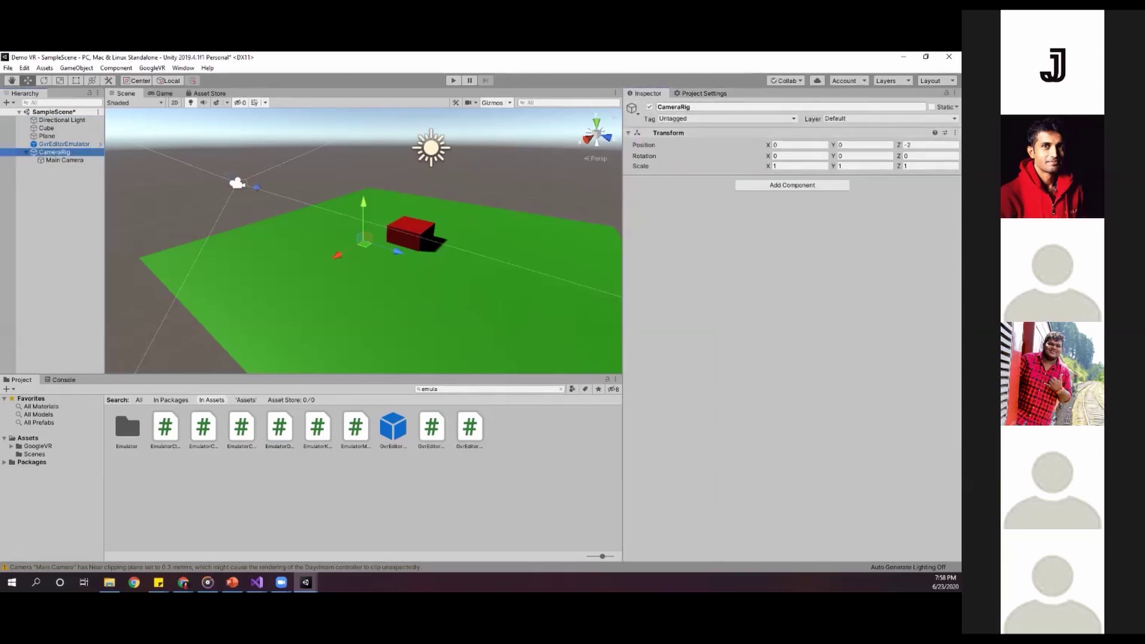
click(65, 160)
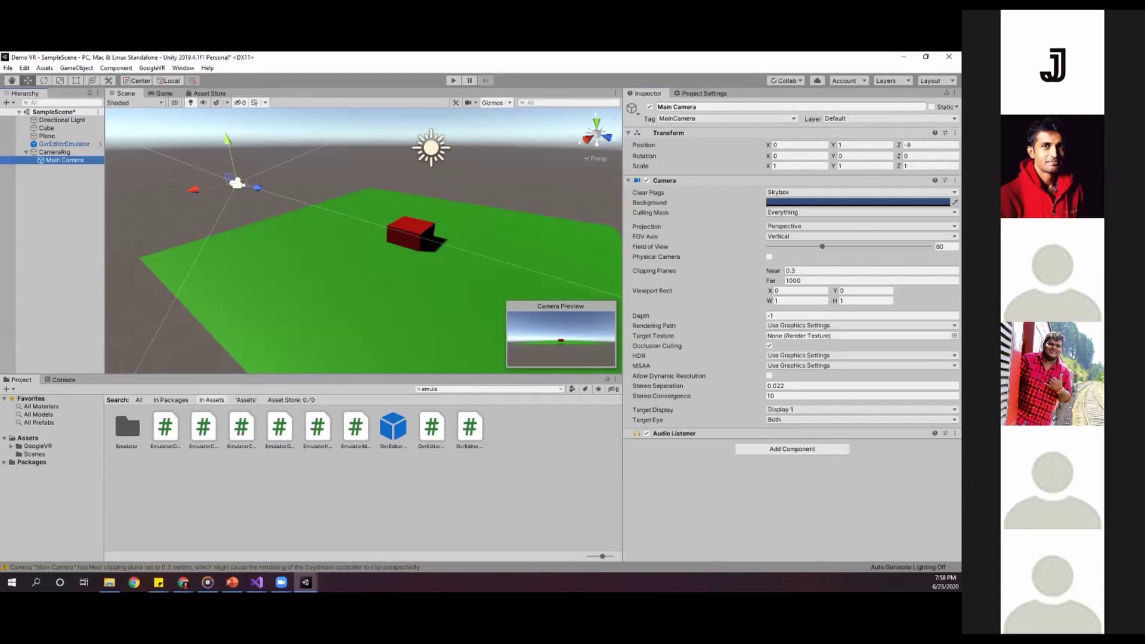
click(799, 145)
click(864, 145)
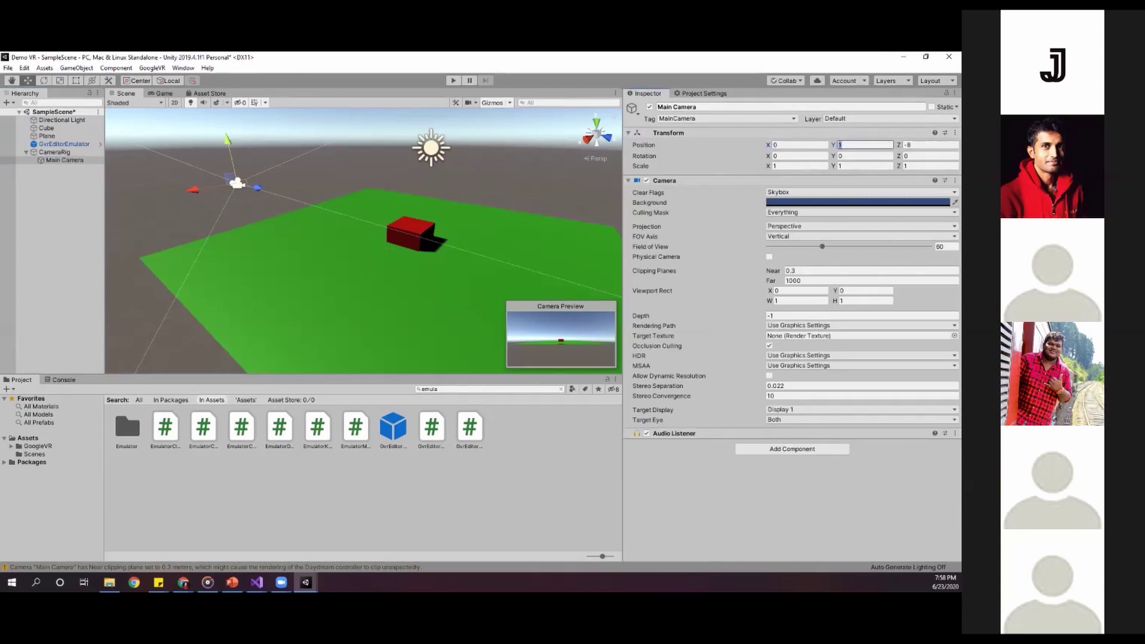
text(0)
key(Tab)
text(0)
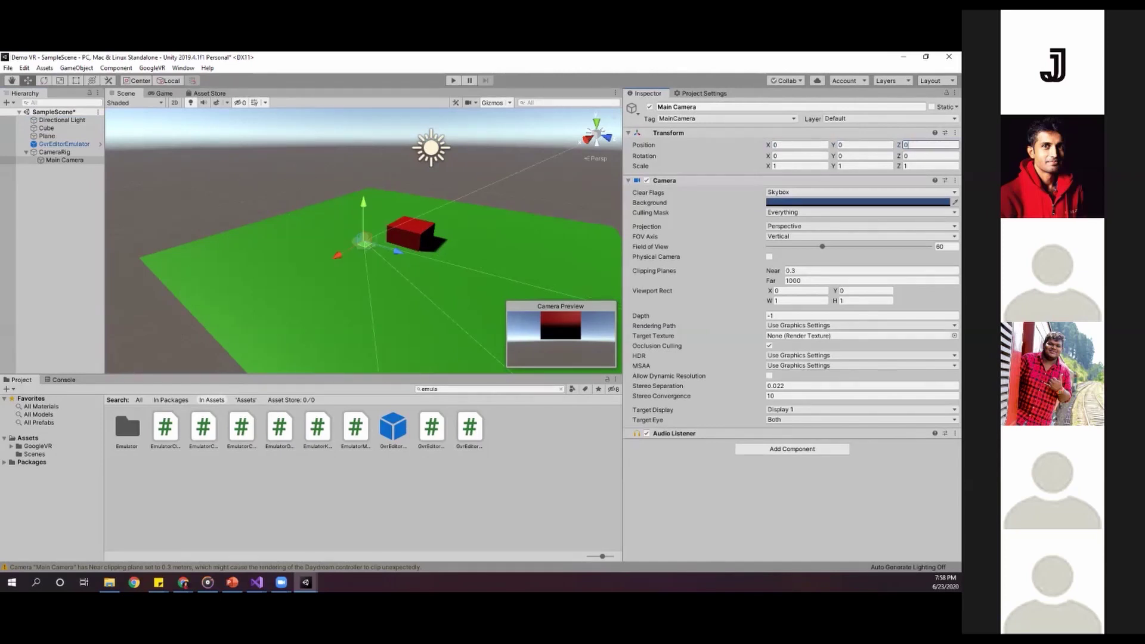
key(ctrl+s)
- Set CameraRig's Z position to 0 and save the scene
click(55, 152)
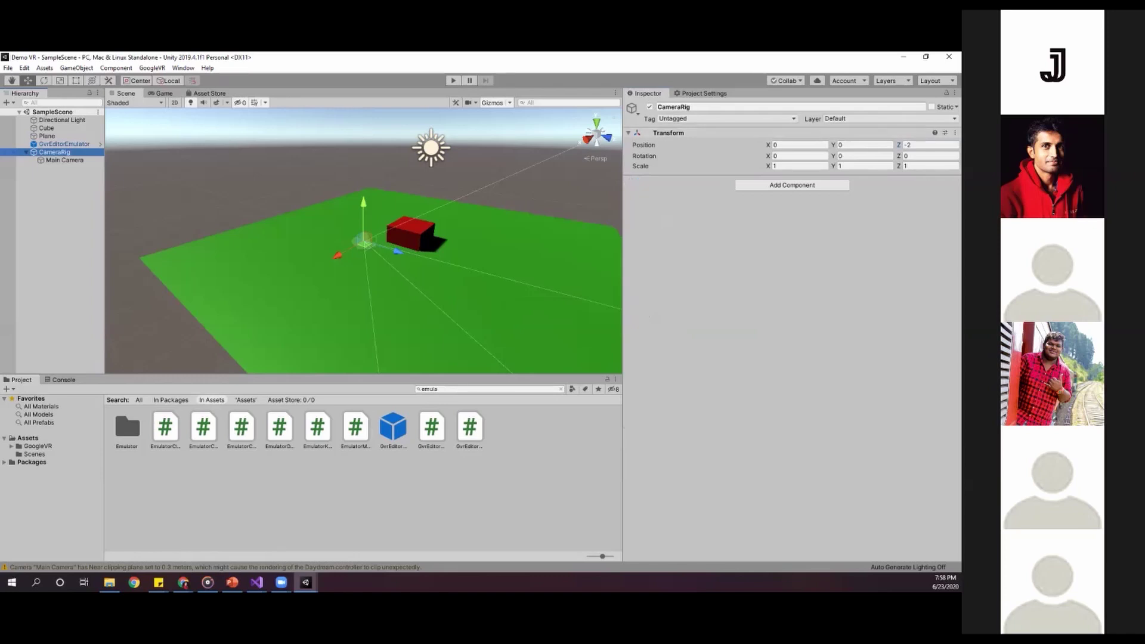
click(800, 145)
click(864, 145)
click(930, 145)
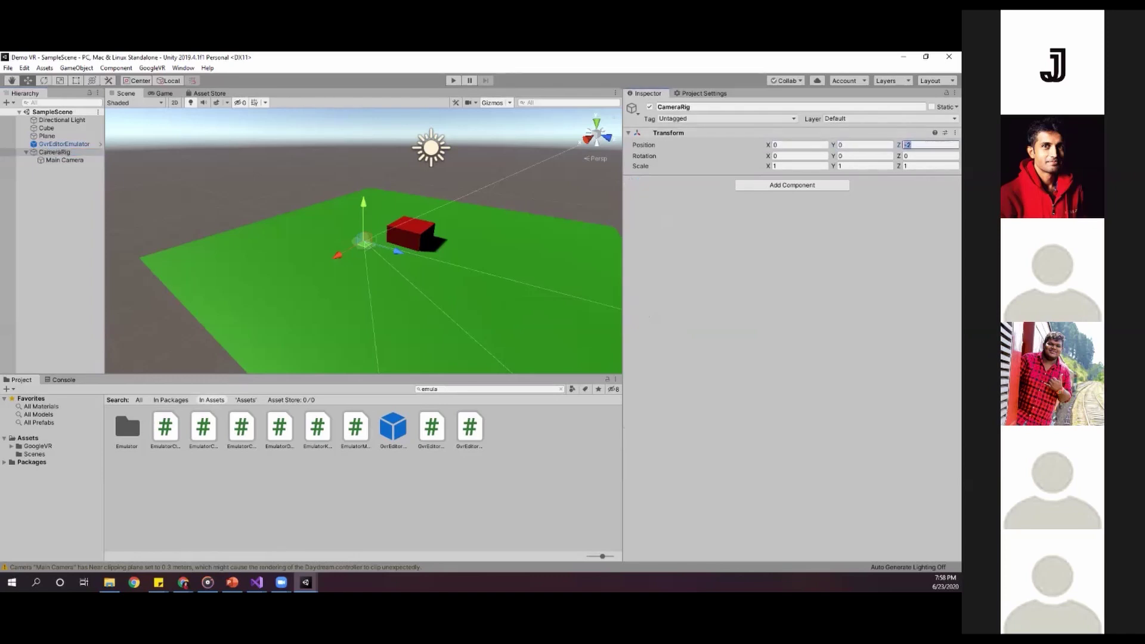
text(0)
key(ctrl+s)
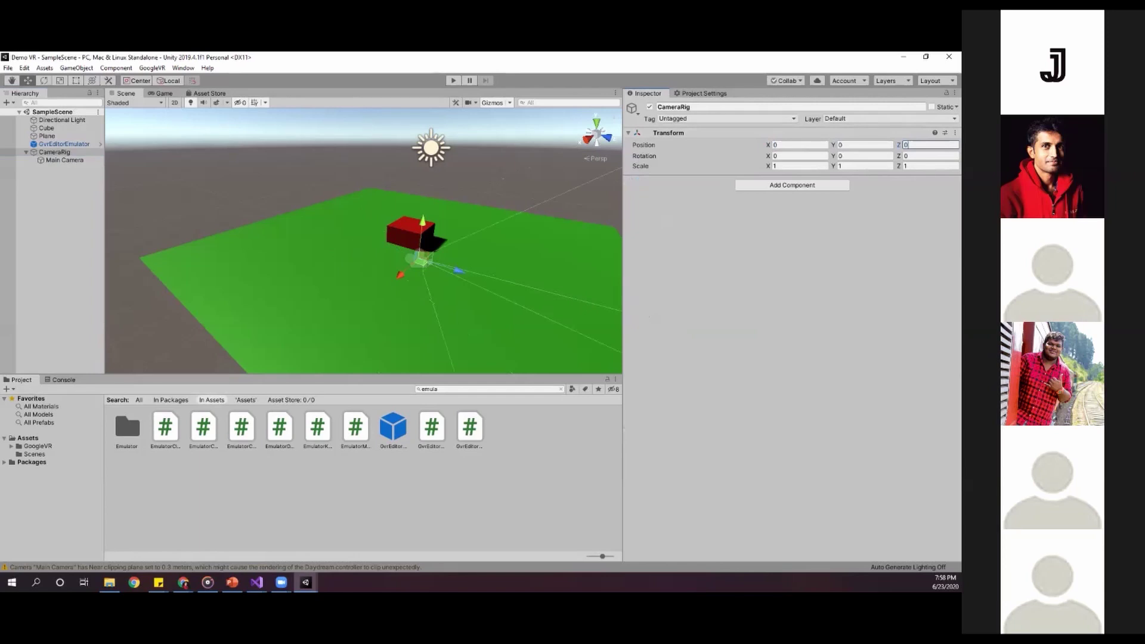
- Dock the Game view beside the Scene view and move CameraRig to about X -0.24, Y 1.47, Z -3.52, facing the cube
drag(459, 271, 352, 232)
drag(161, 93, 142, 106)
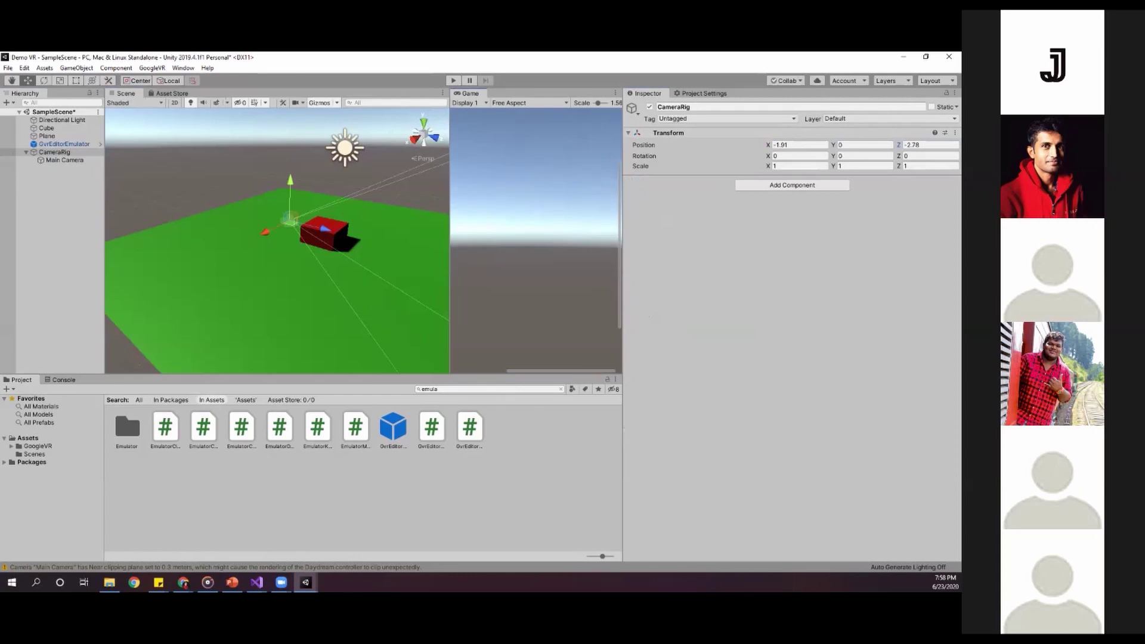
drag(277, 180, 278, 156)
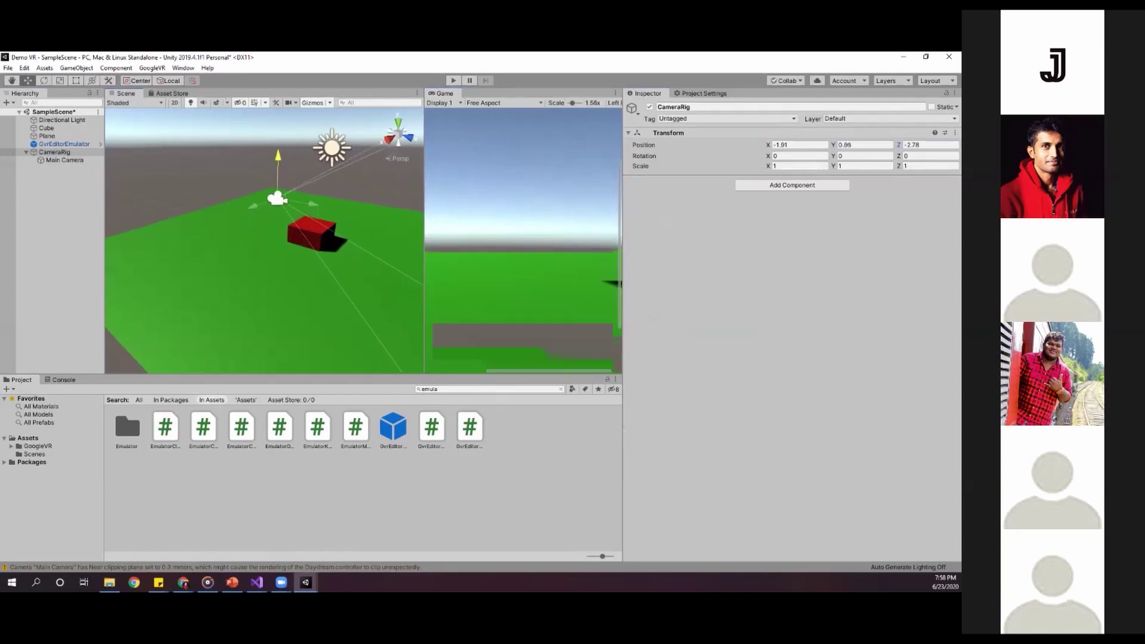
drag(252, 207, 358, 232)
right_drag(358, 233, 352, 164)
drag(180, 332, 182, 334)
mouse_move(153, 282)
mouse_down()
mouse_move(149, 265)
mouse_move(176, 289)
mouse_move(164, 296)
mouse_up()
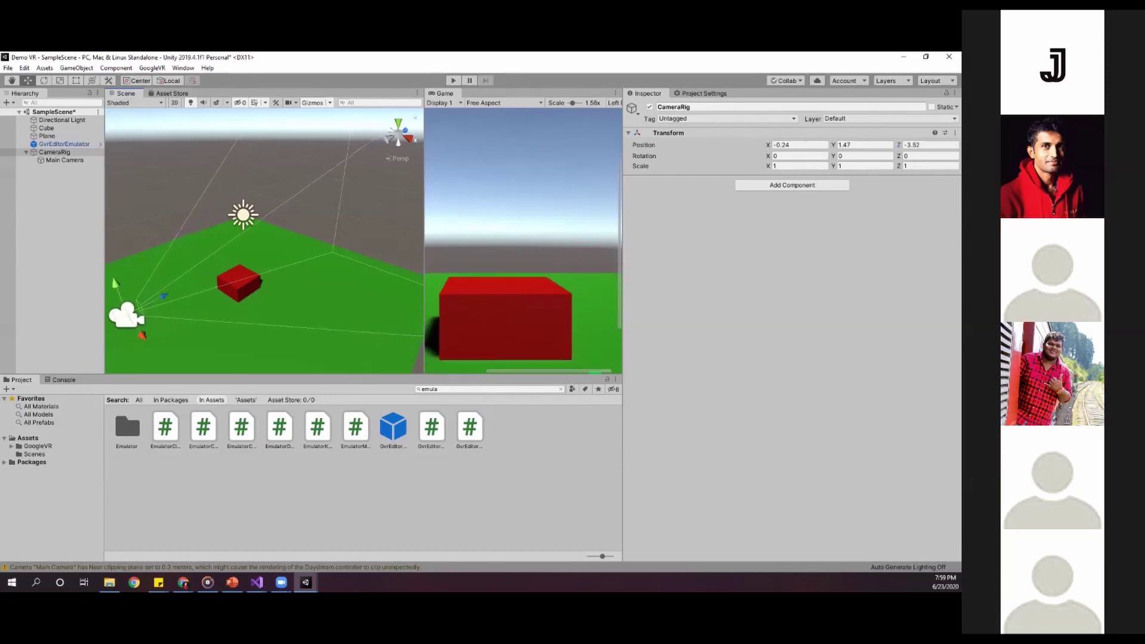
- Run the scene to test turning the camera, regroup the Game view with the Scene view's tabs and stop play mode
key(ctrl+p)
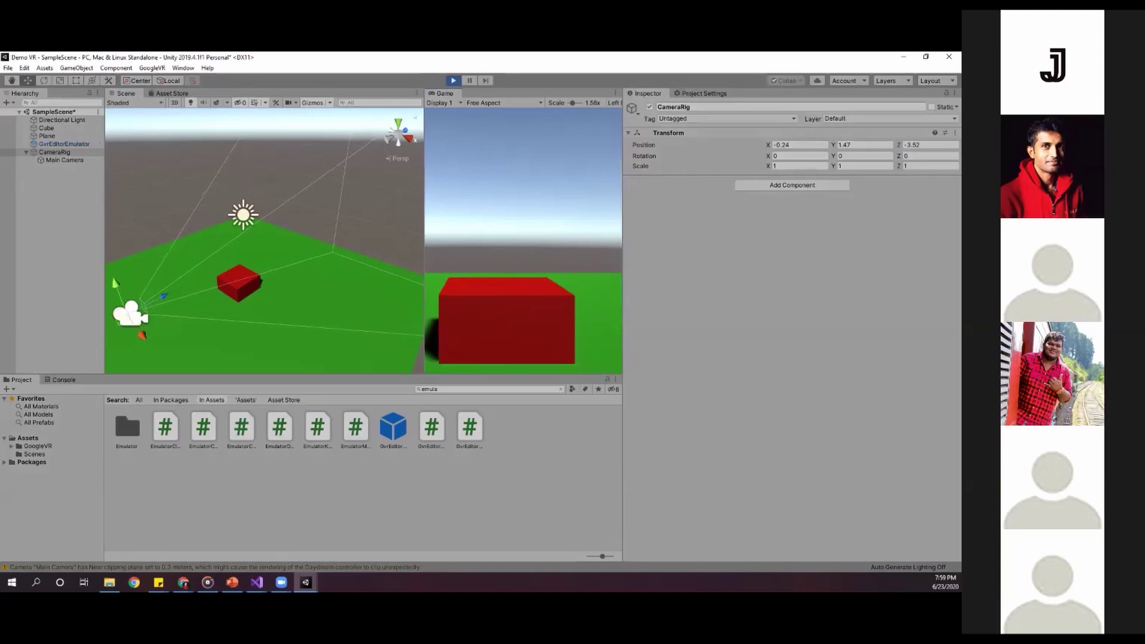
key(alt)
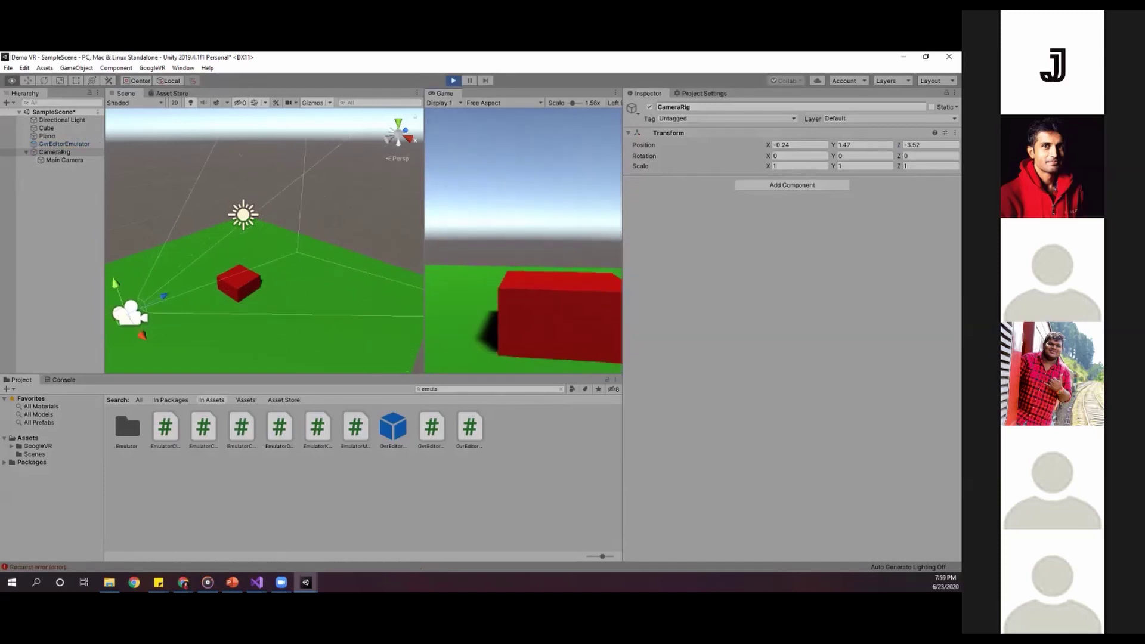
key(alt)
drag(444, 93, 216, 93)
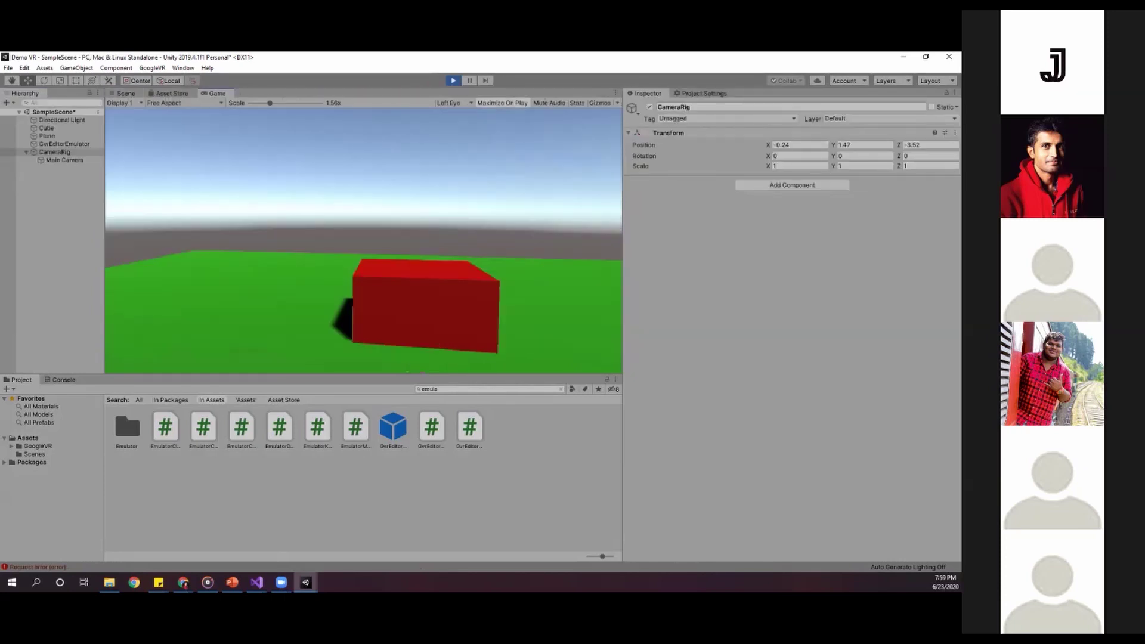
key(ctrl+p)
- Run the scene maximized, stop it and display GvrEditorEmulator's camera controls
key(ctrl+p)
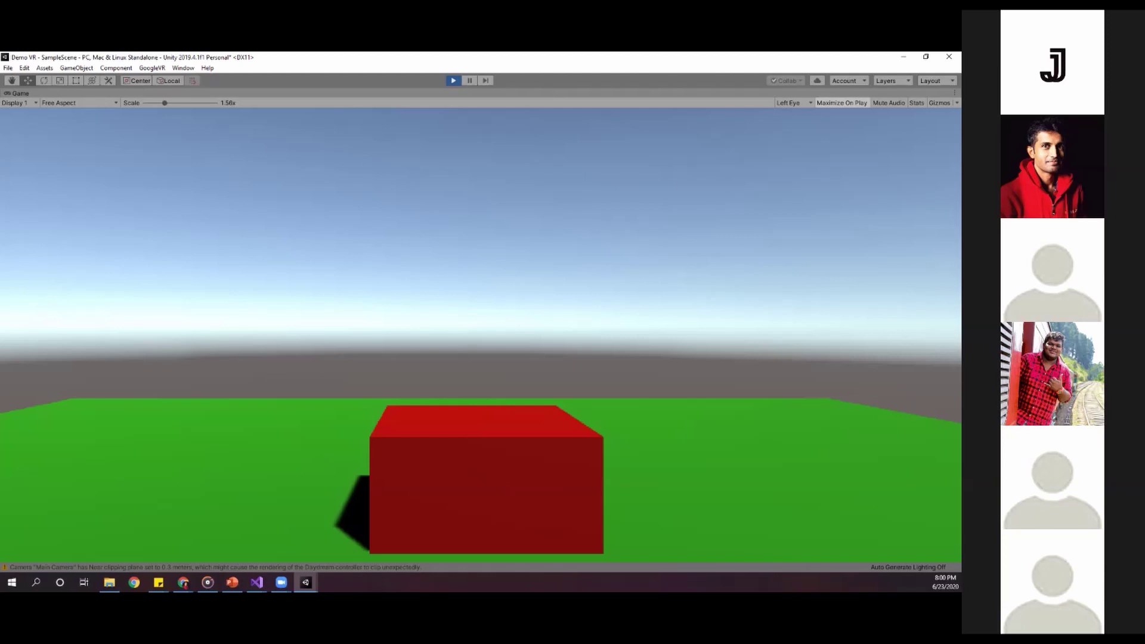
key(ctrl+p)
click(64, 143)
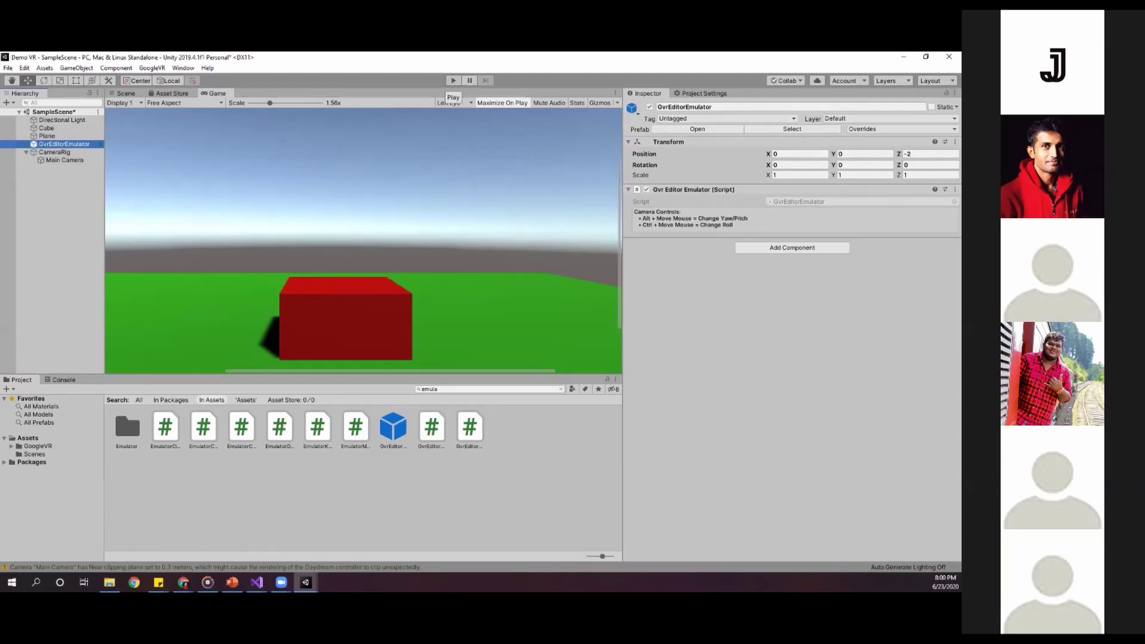
- Run the scene, test the emulator's yaw, pitch and roll head movements, and stop play mode
click(453, 81)
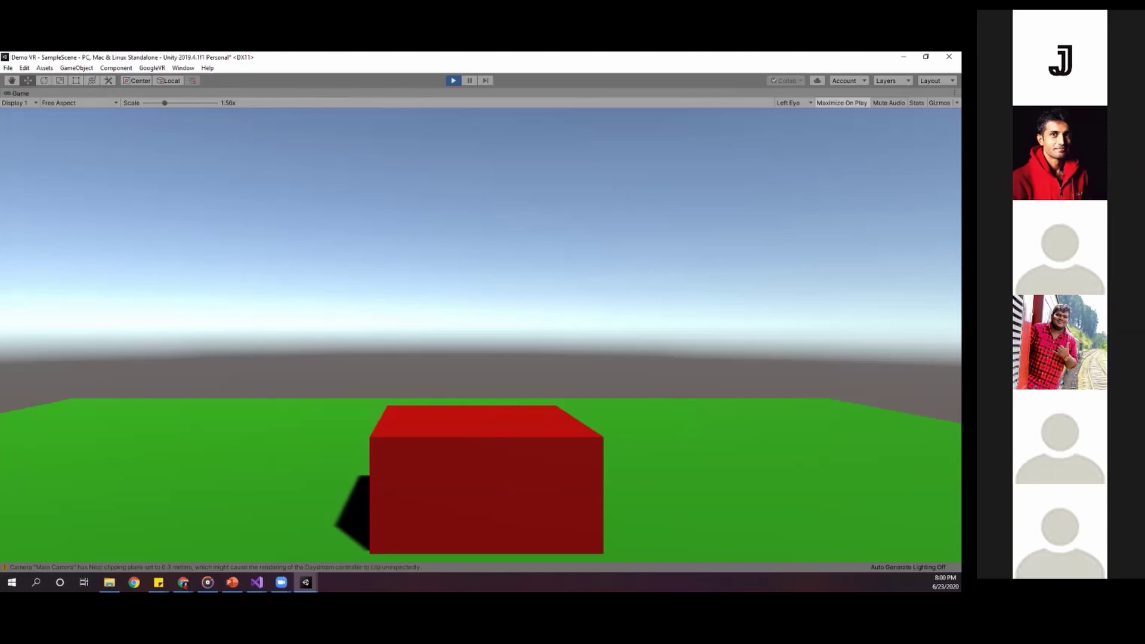
key(alt)
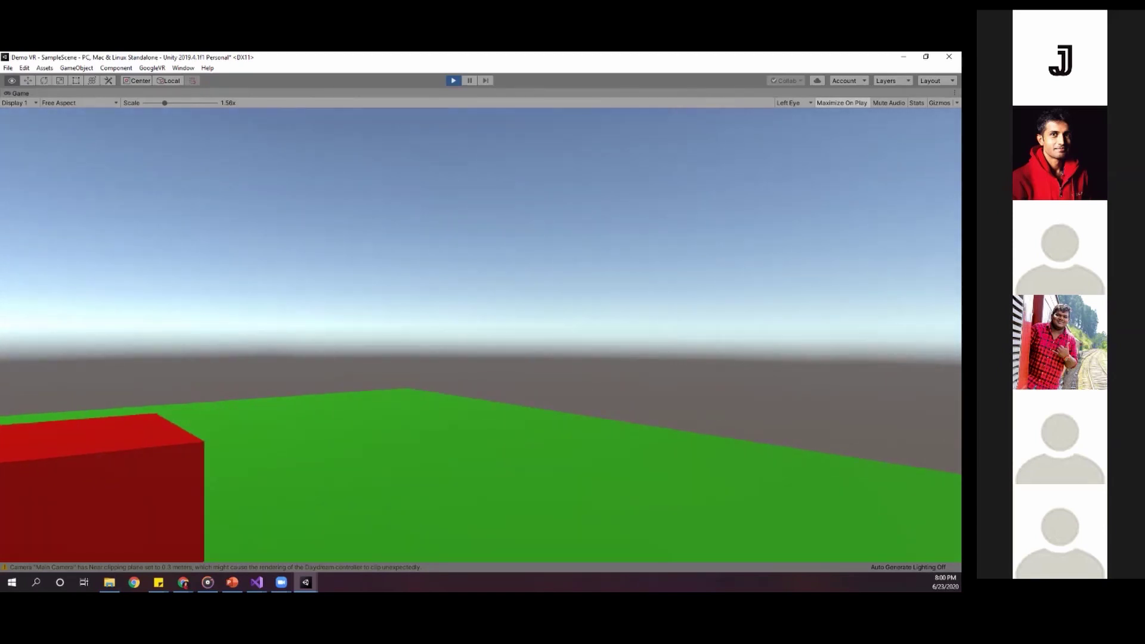
key(alt)
key(alt)
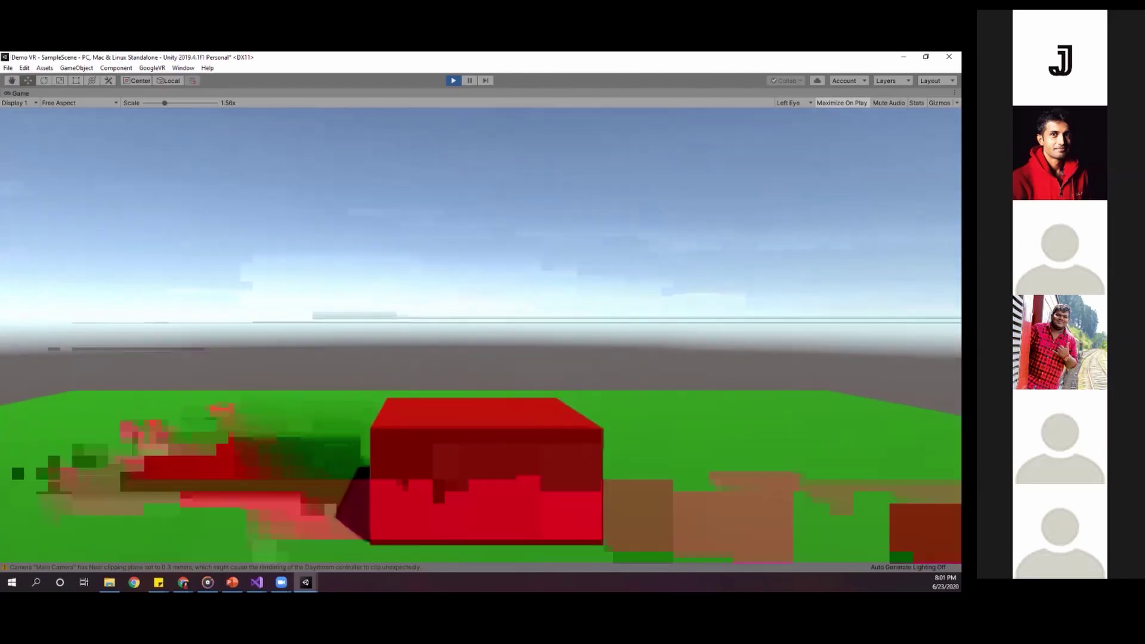
key(ctrl)
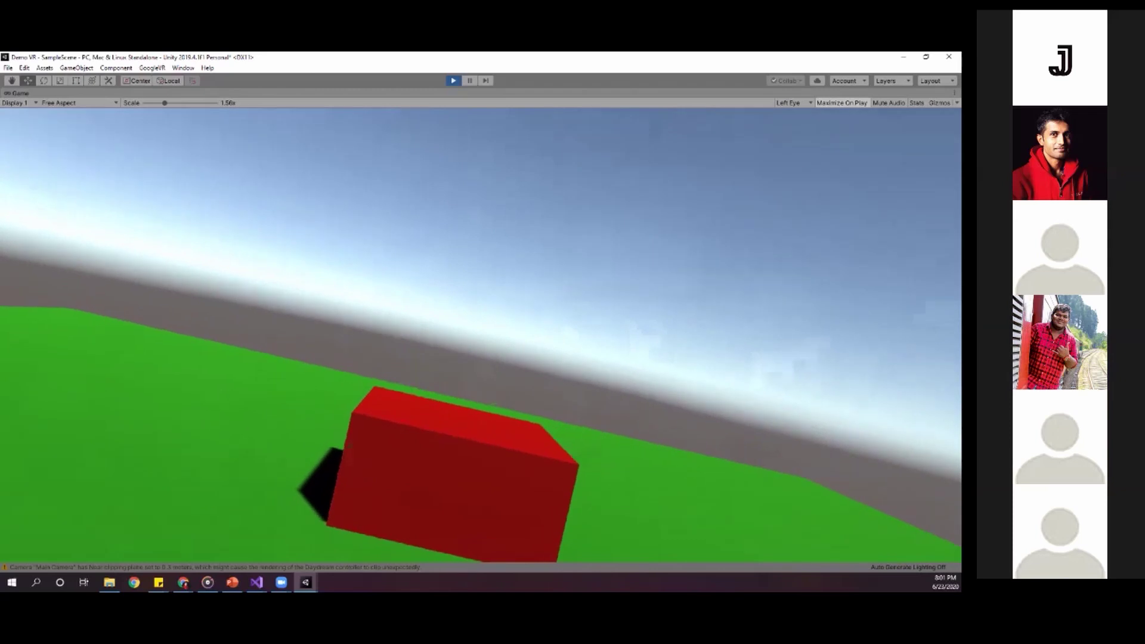
key(alt)
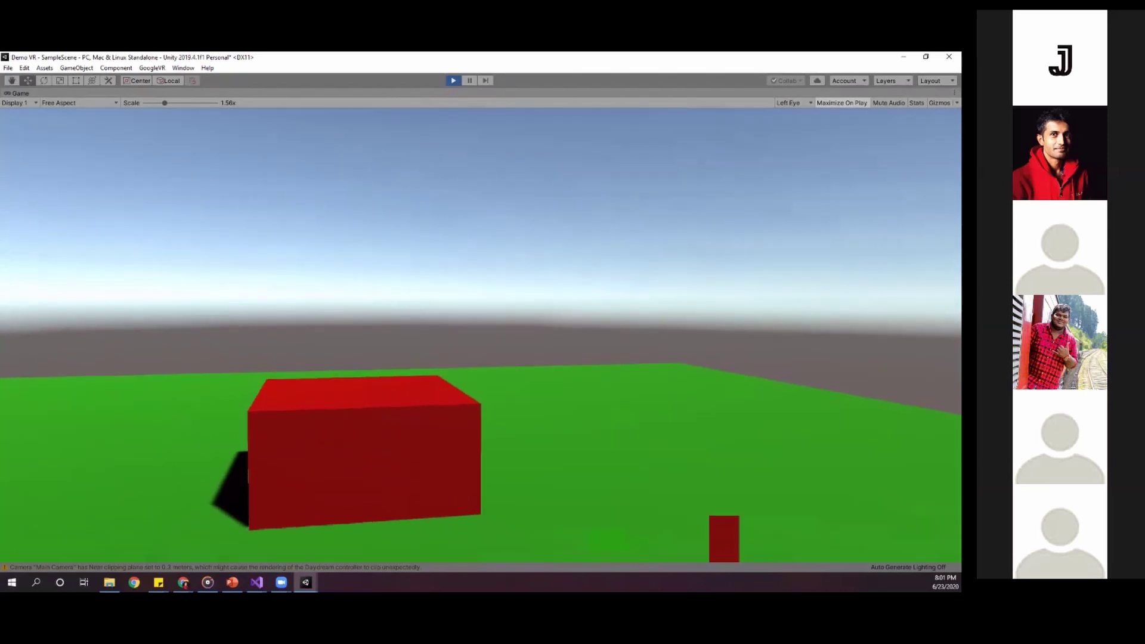
key(ctrl+p)
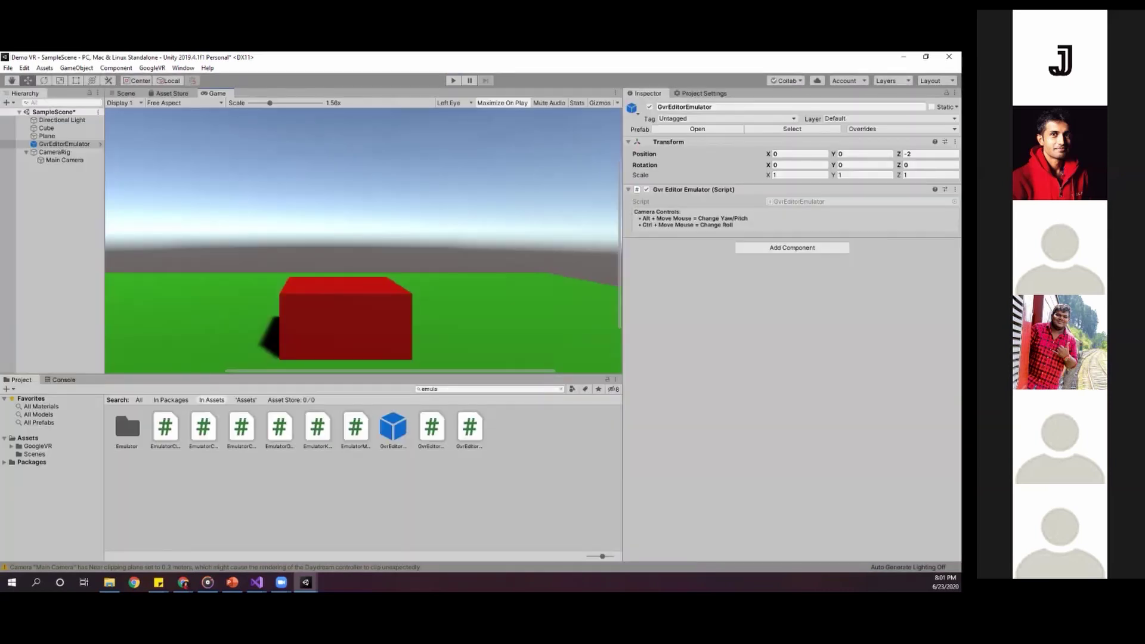
click(64, 160)
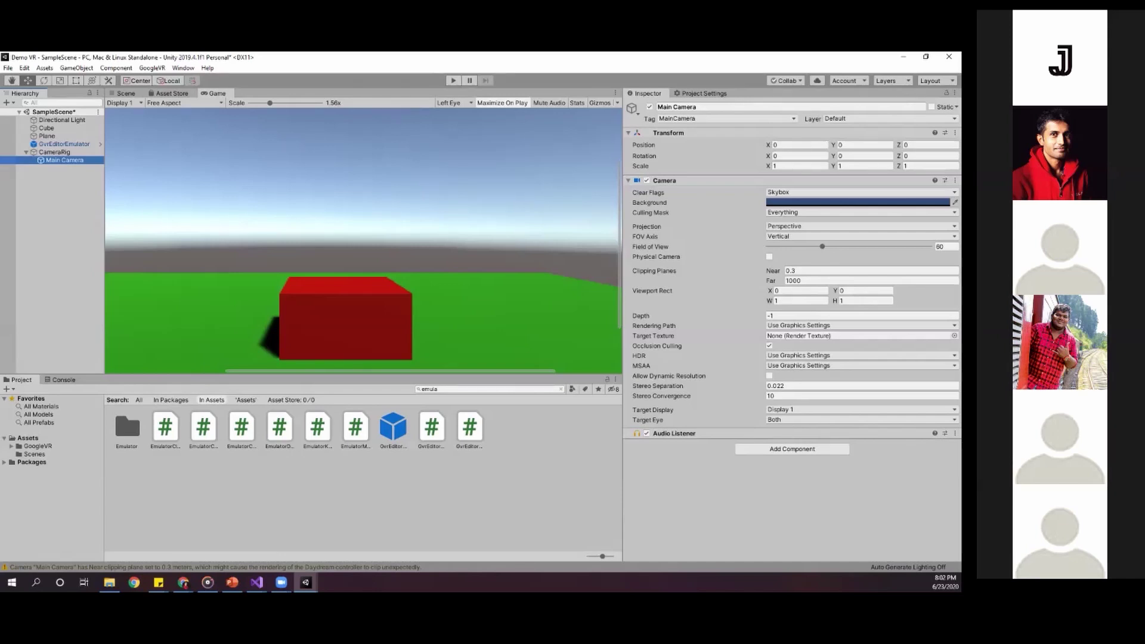
click(437, 388)
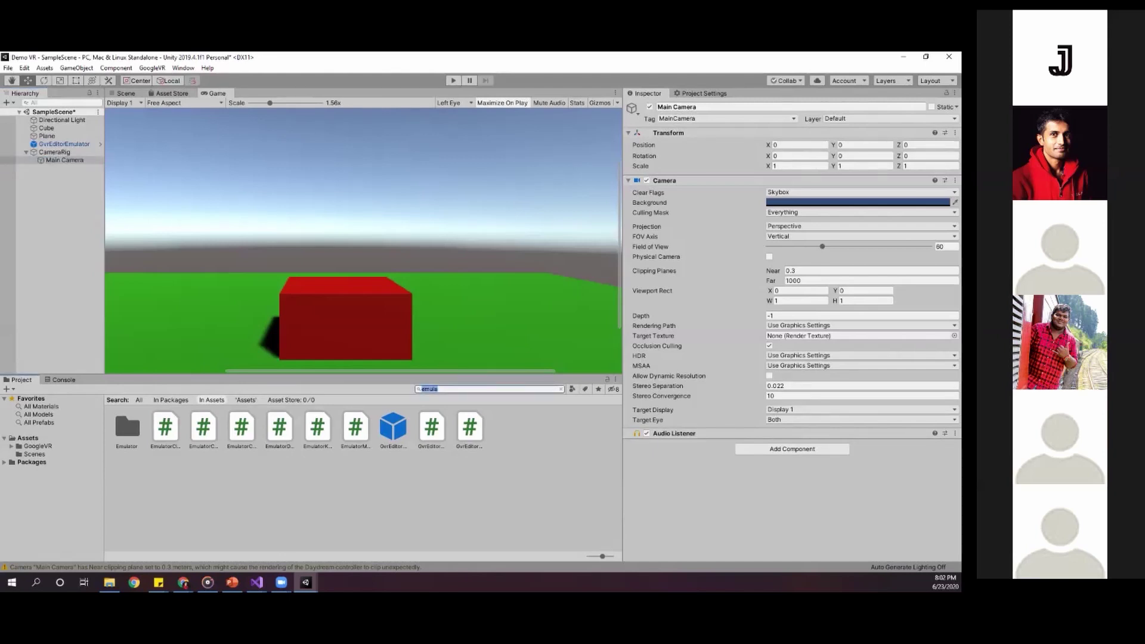
text(ray)
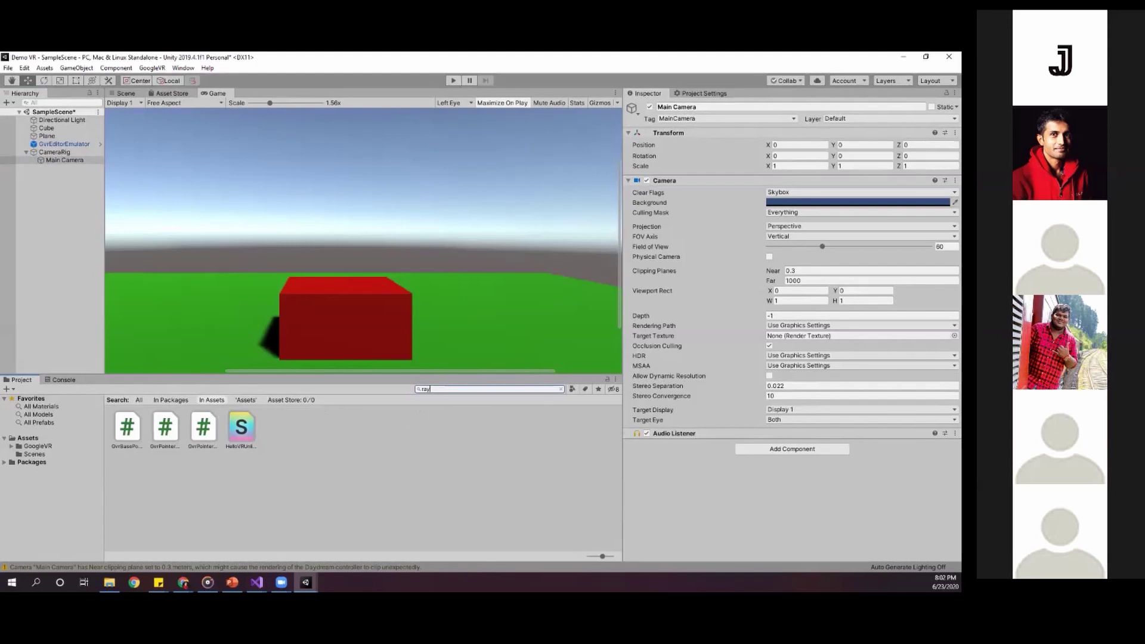
key(BackSpace)
key(BackSpace)
key(BackSpace)
- Search the project assets for "reti" and display the GvrReticlePointer prefab's properties
text(rec)
key(BackSpace)
text(t)
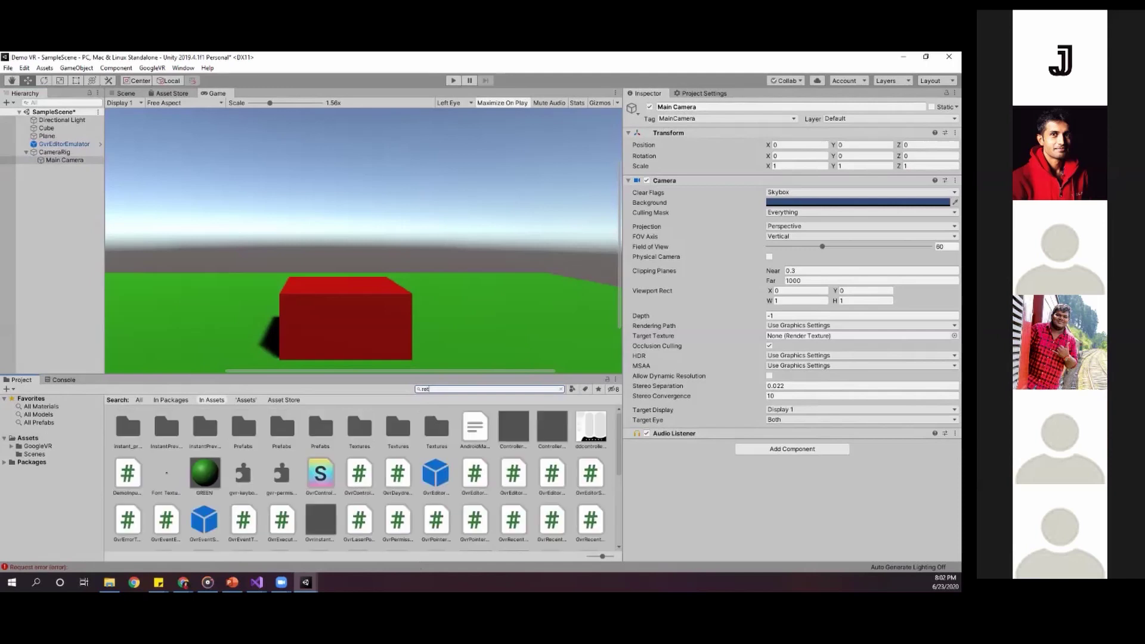
text(i)
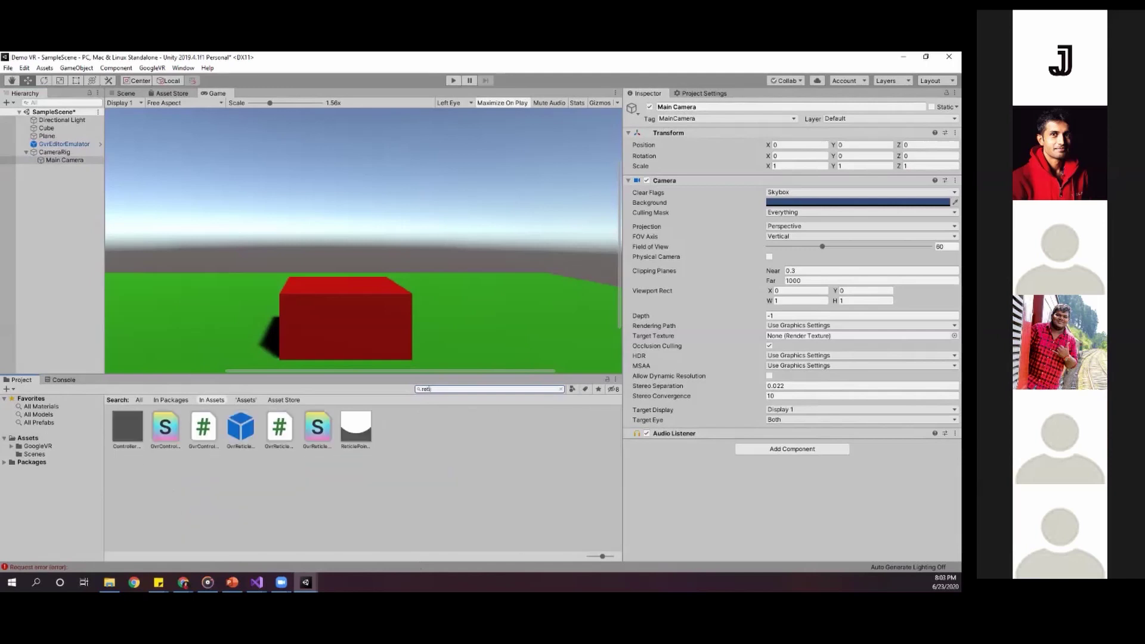
click(240, 429)
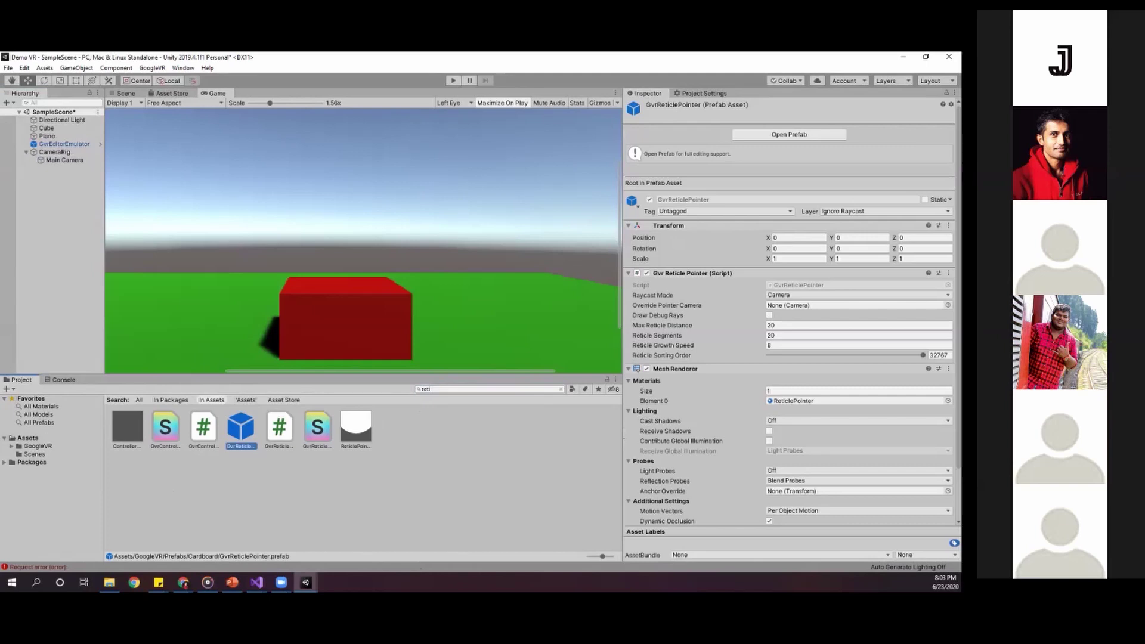
- Search the project assets for "reticlepointer" and add the GvrReticlePointer prefab as a child of Main Camera
click(430, 389)
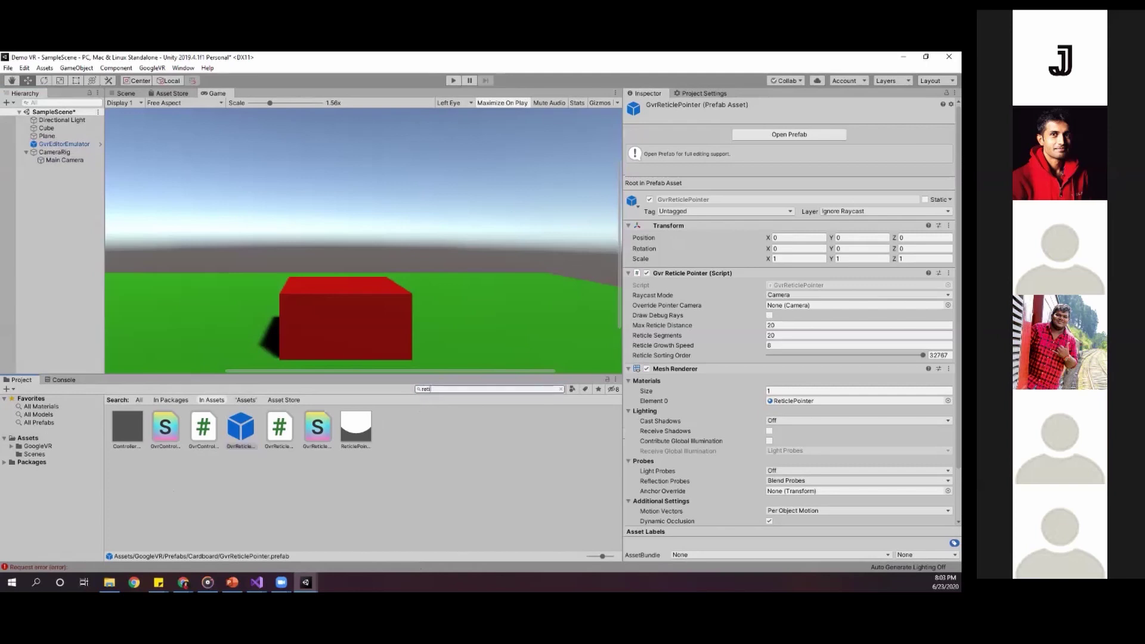
text(calpointer)
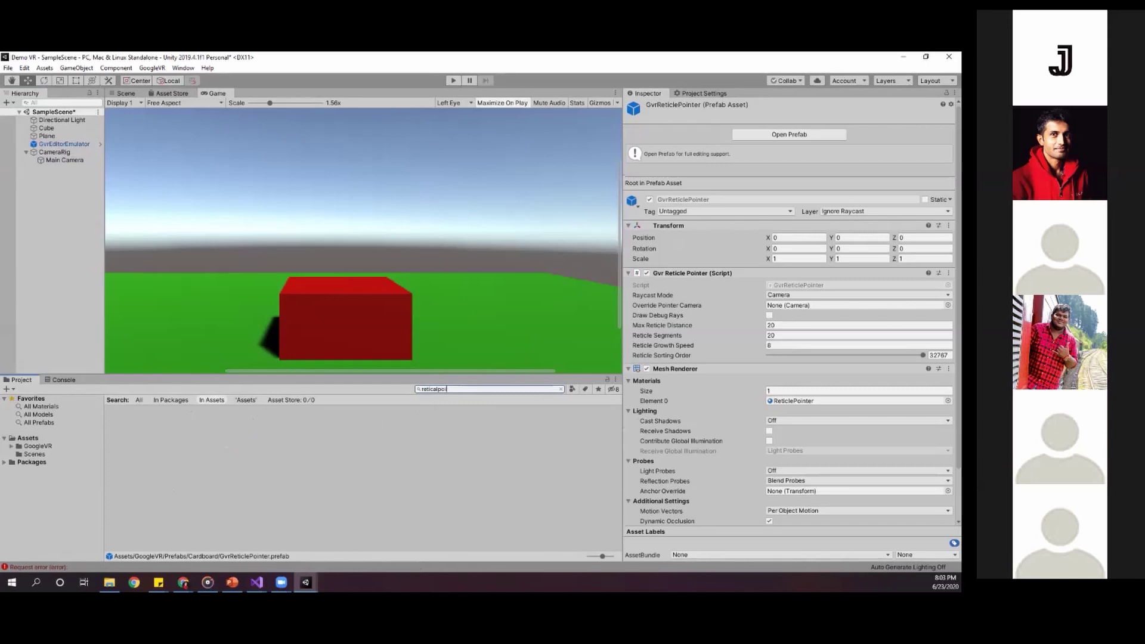
key(BackSpace)
key(BackSpace)
key(BackSpace)
key(BackSpace)
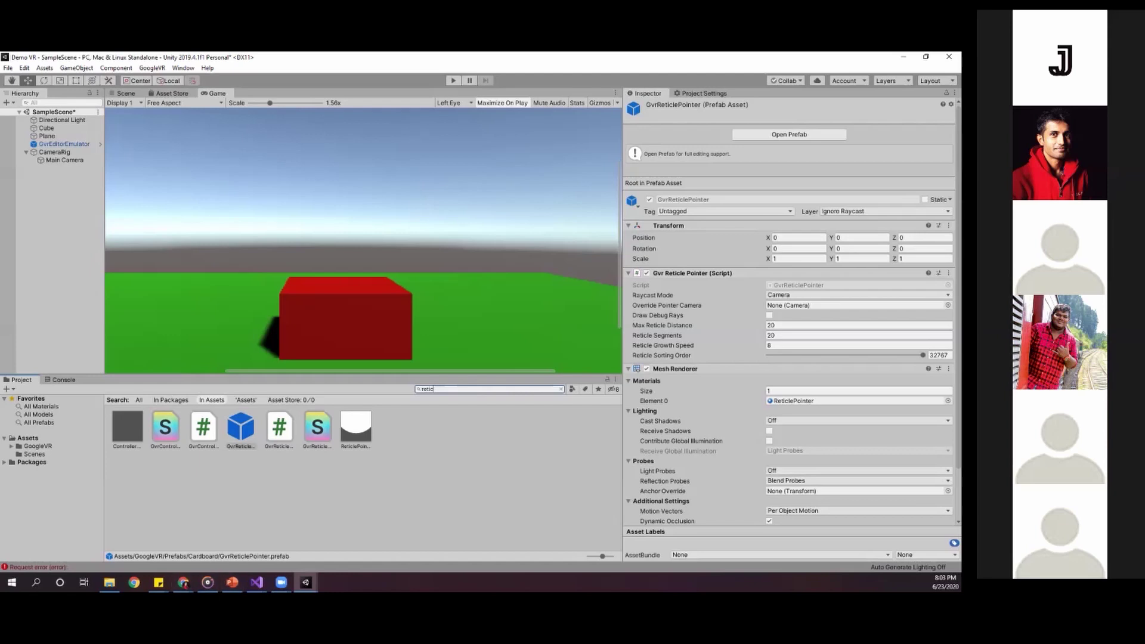
text(pointer)
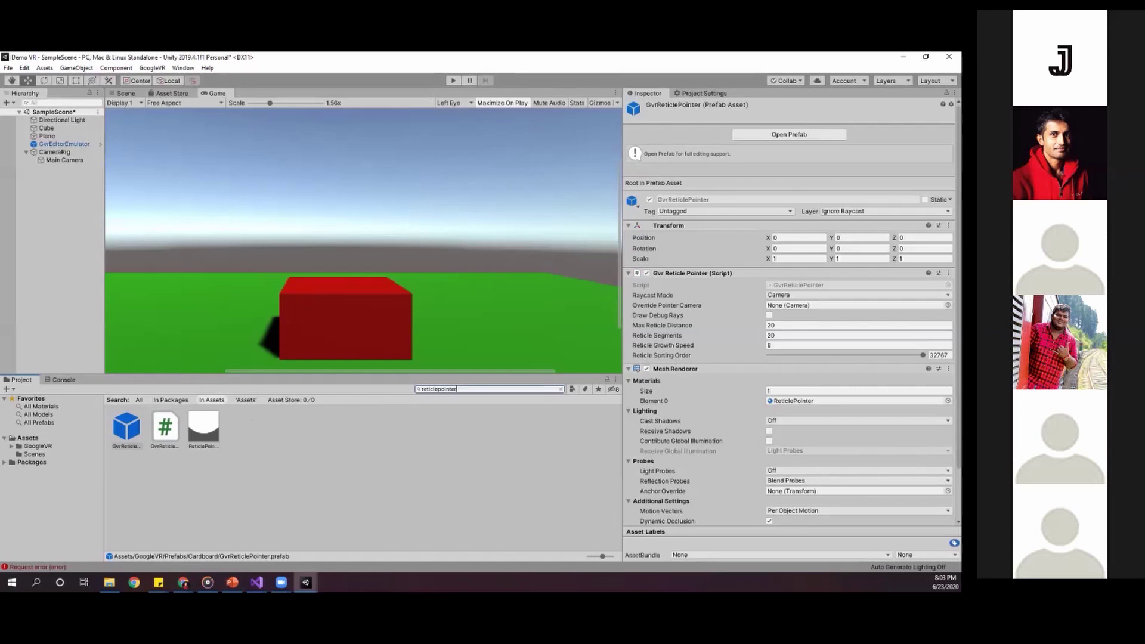
drag(126, 427, 66, 159)
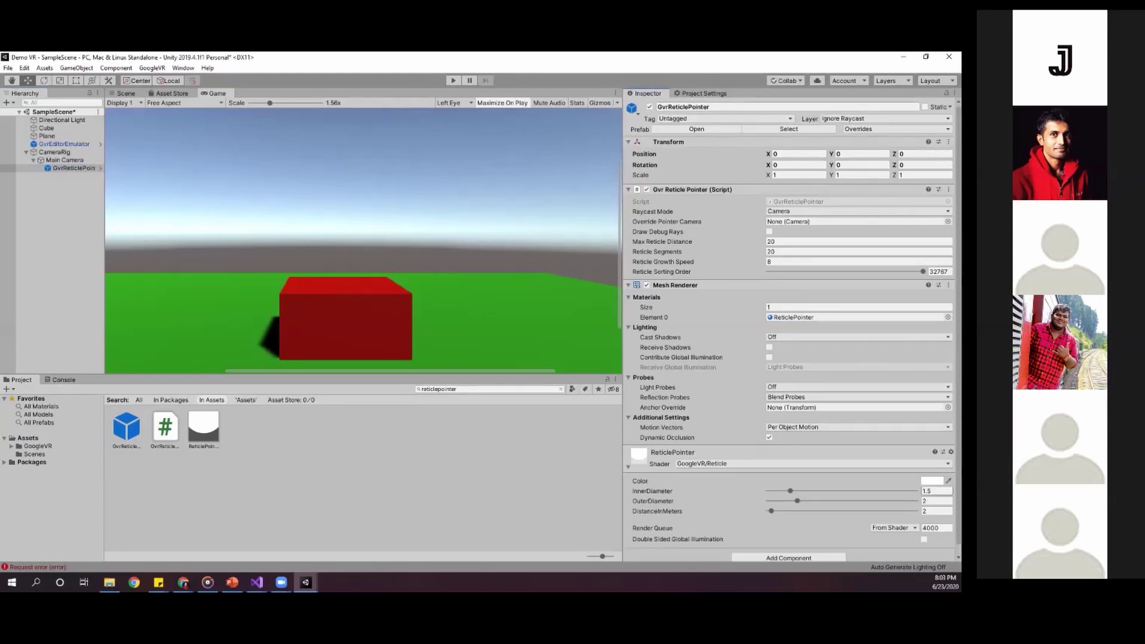
- Set the ReticlePointer material's colour to yellow and reselect GvrReticlePointer to show its properties
click(932, 480)
mouse_move(331, 288)
mouse_down()
mouse_move(306, 246)
mouse_move(302, 275)
mouse_move(308, 265)
mouse_up()
click(337, 203)
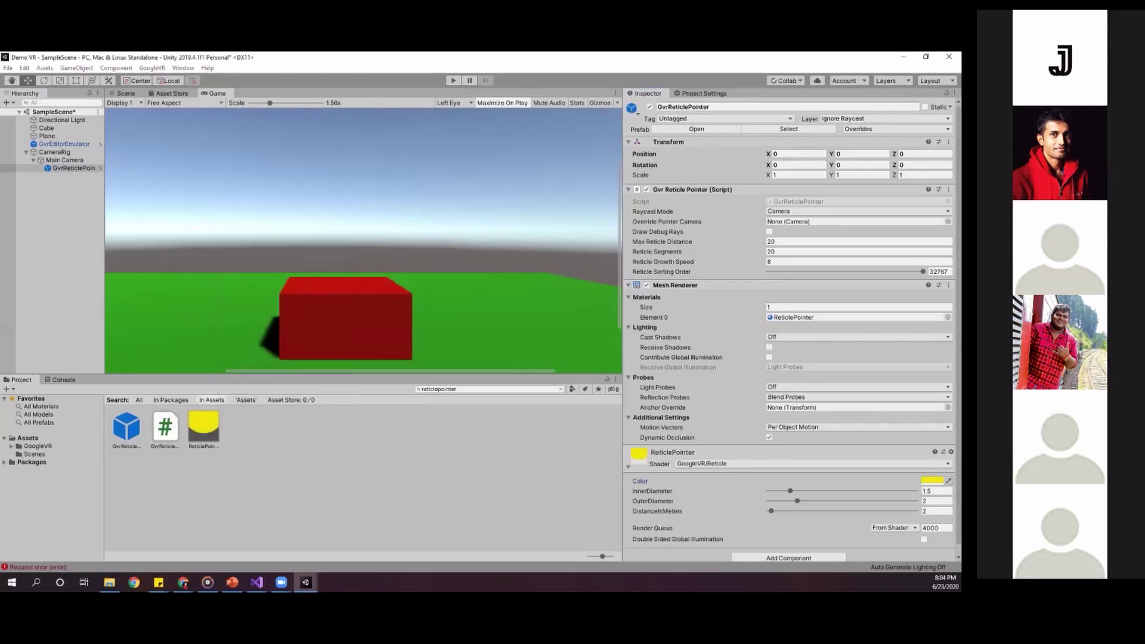
click(58, 239)
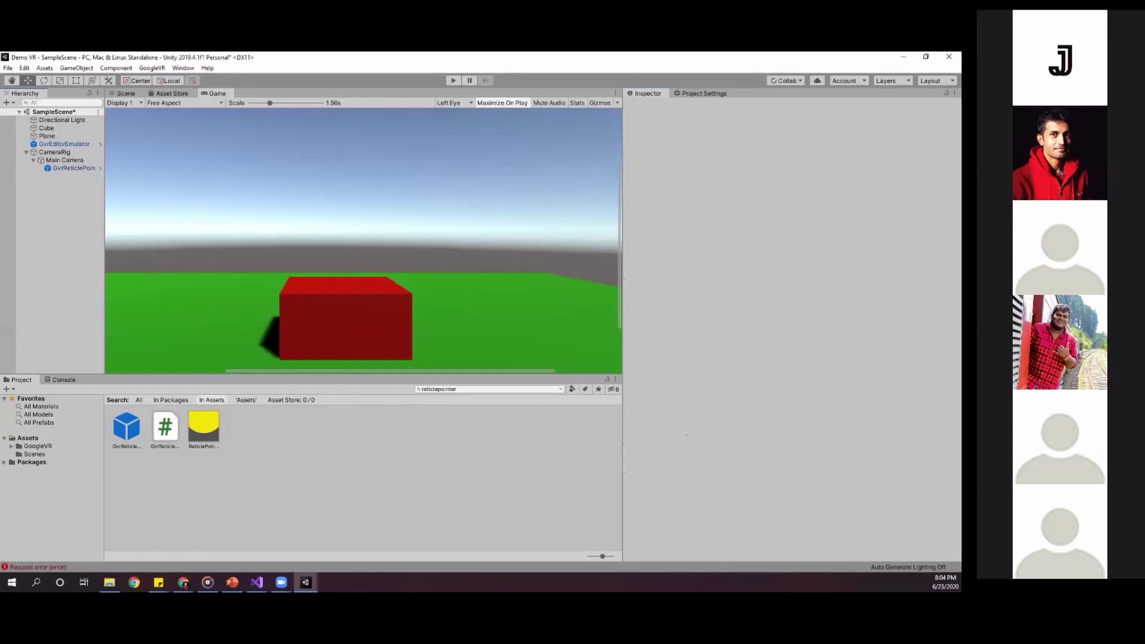
click(68, 168)
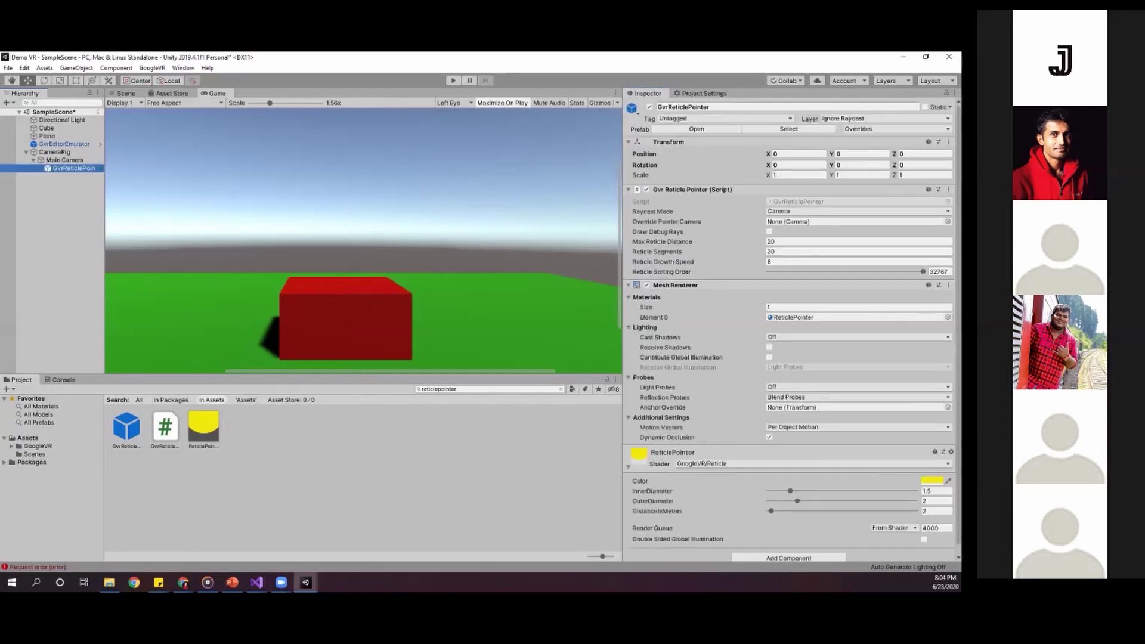
- Search the project assets for "event" and add the GvrEventSystem prefab to the scene as a root object
click(58, 238)
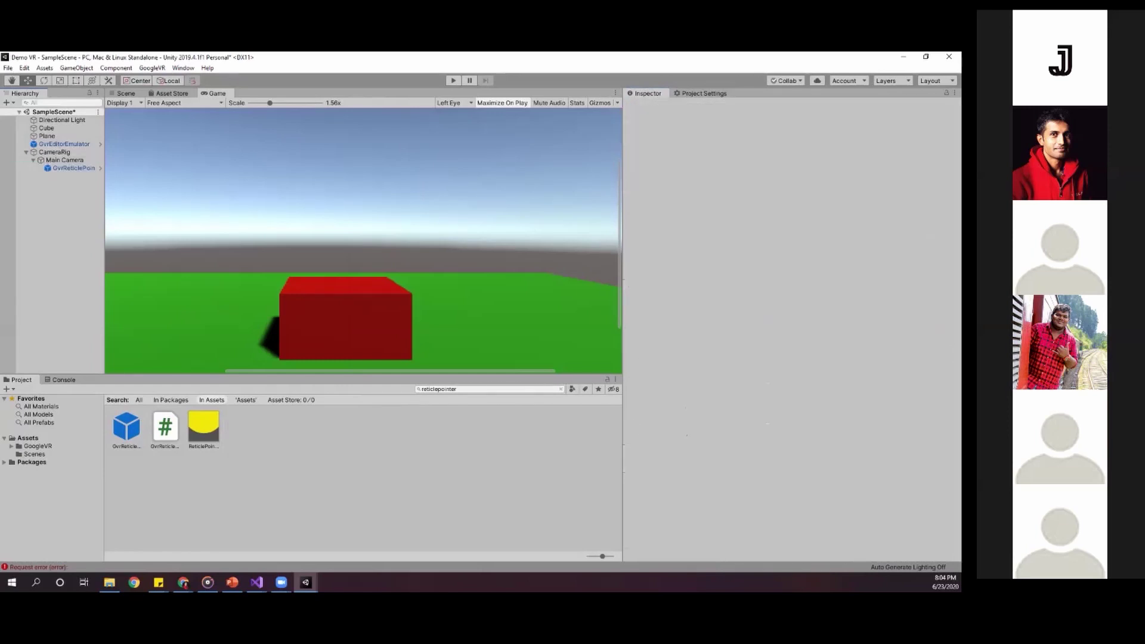
click(489, 389)
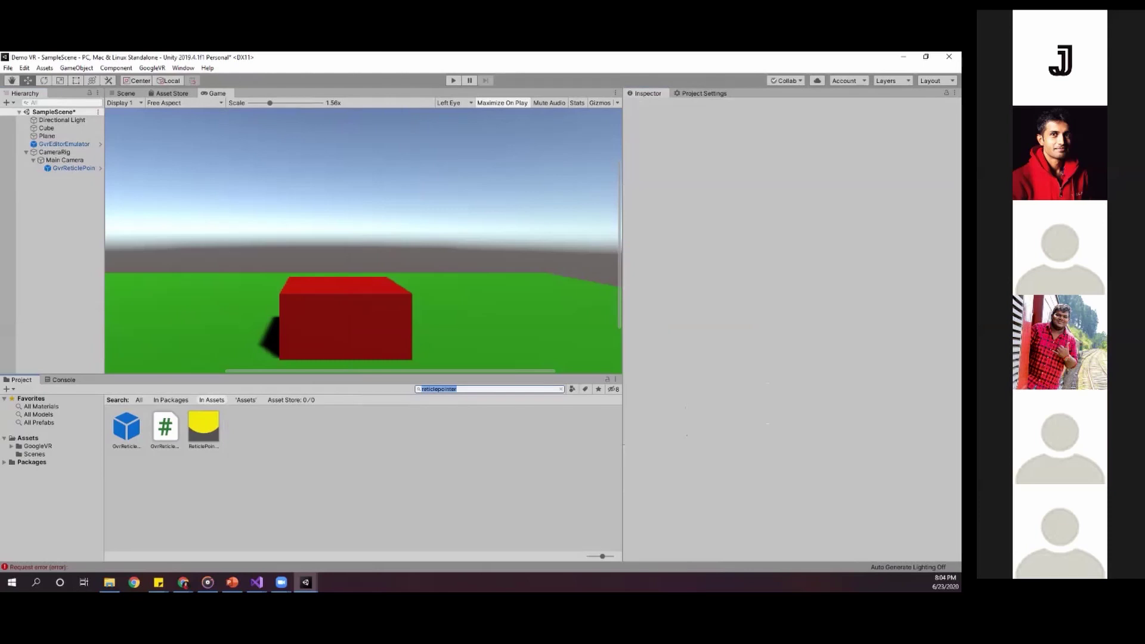
text(event)
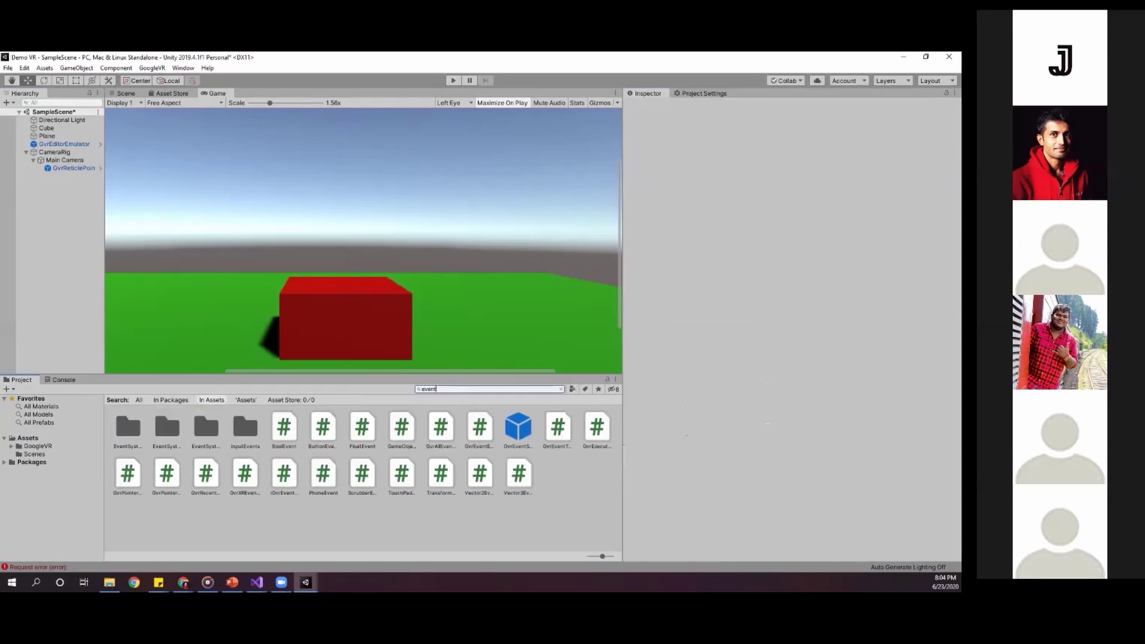
drag(518, 428, 32, 148)
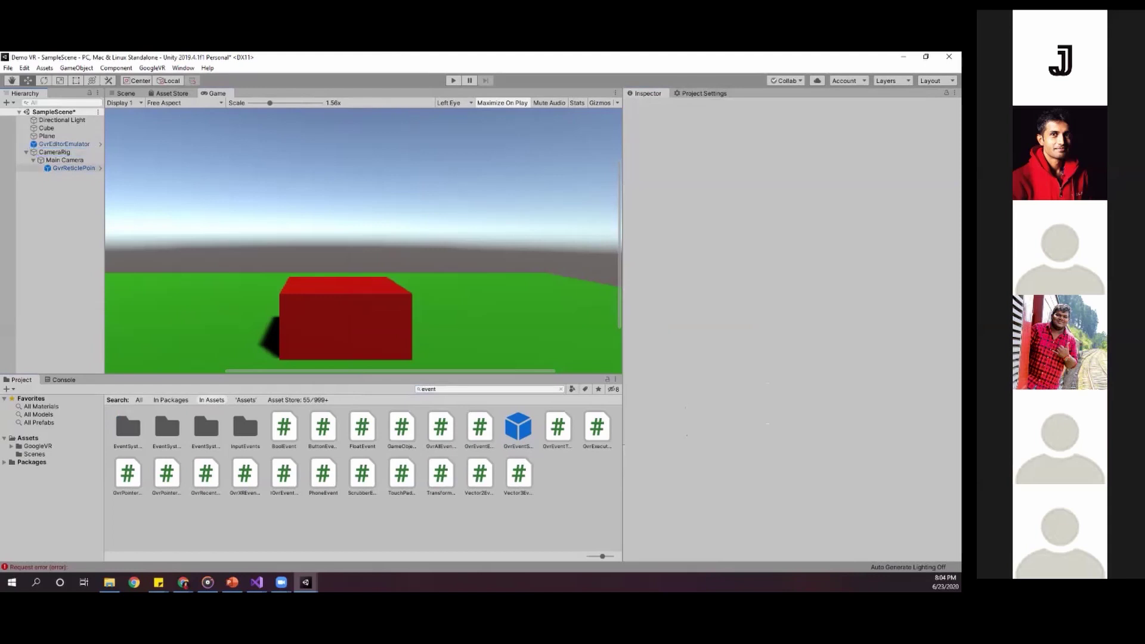
drag(33, 148, 51, 176)
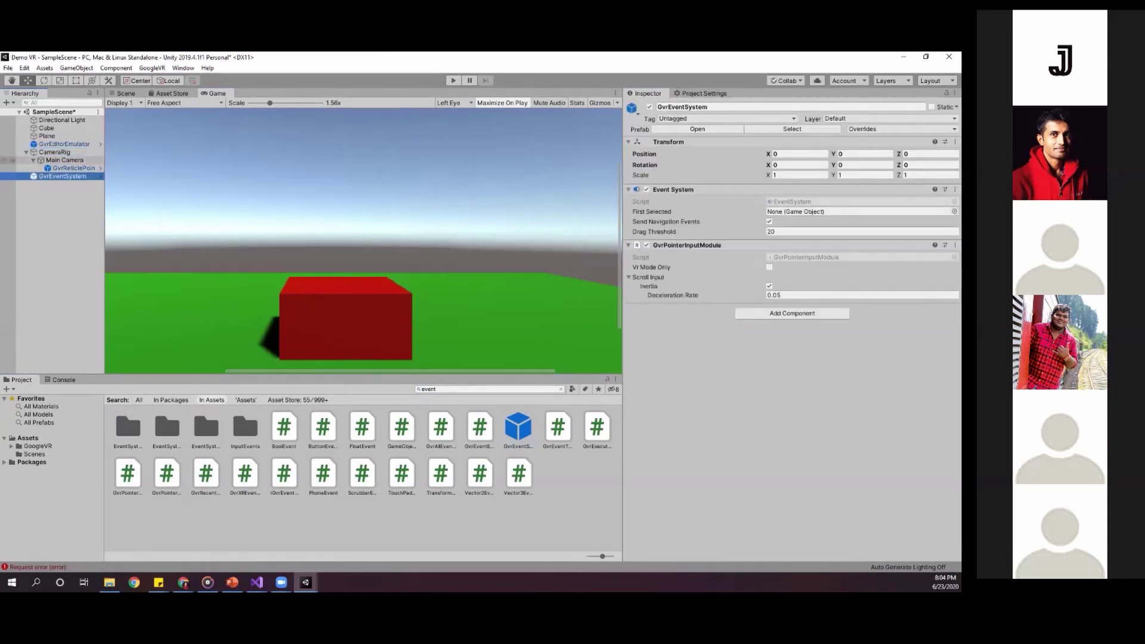
click(26, 152)
click(27, 152)
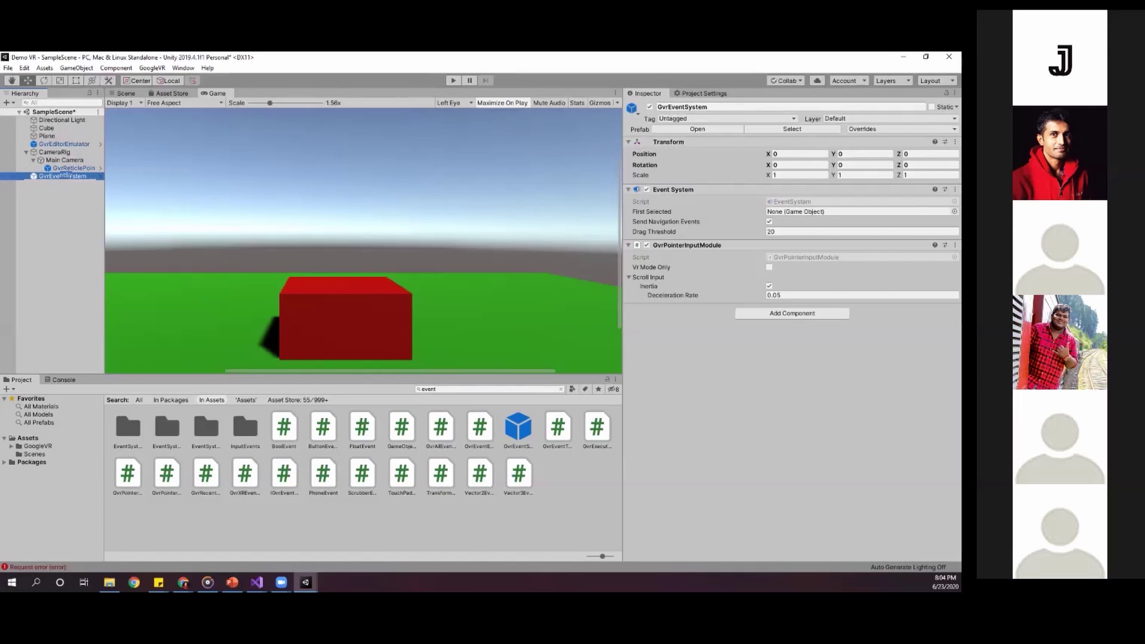
click(66, 168)
click(65, 160)
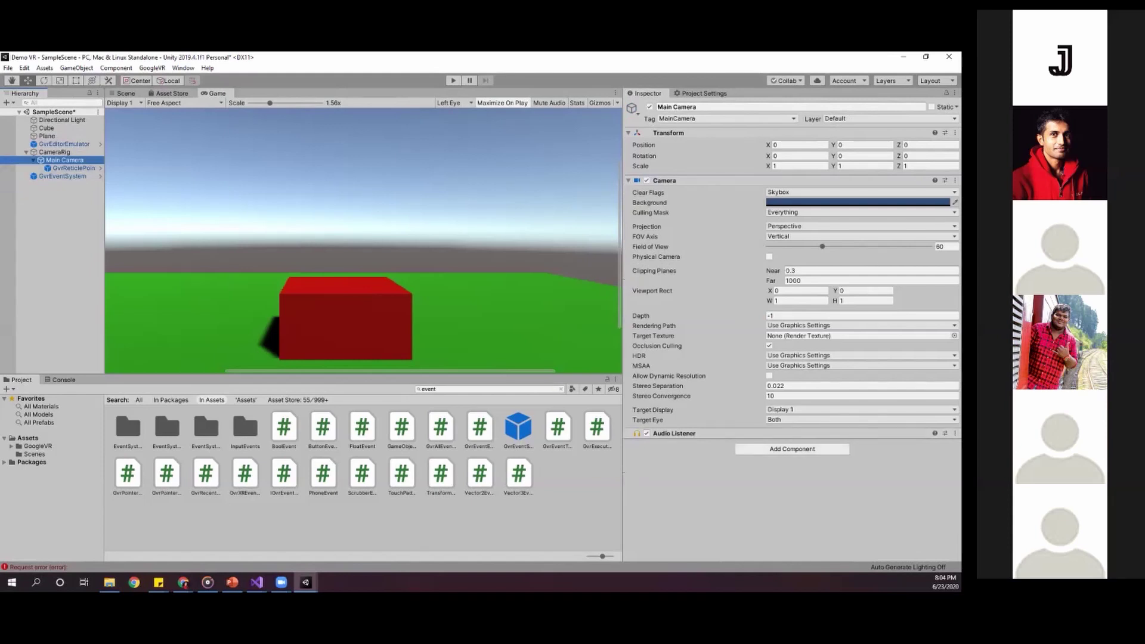
click(792, 448)
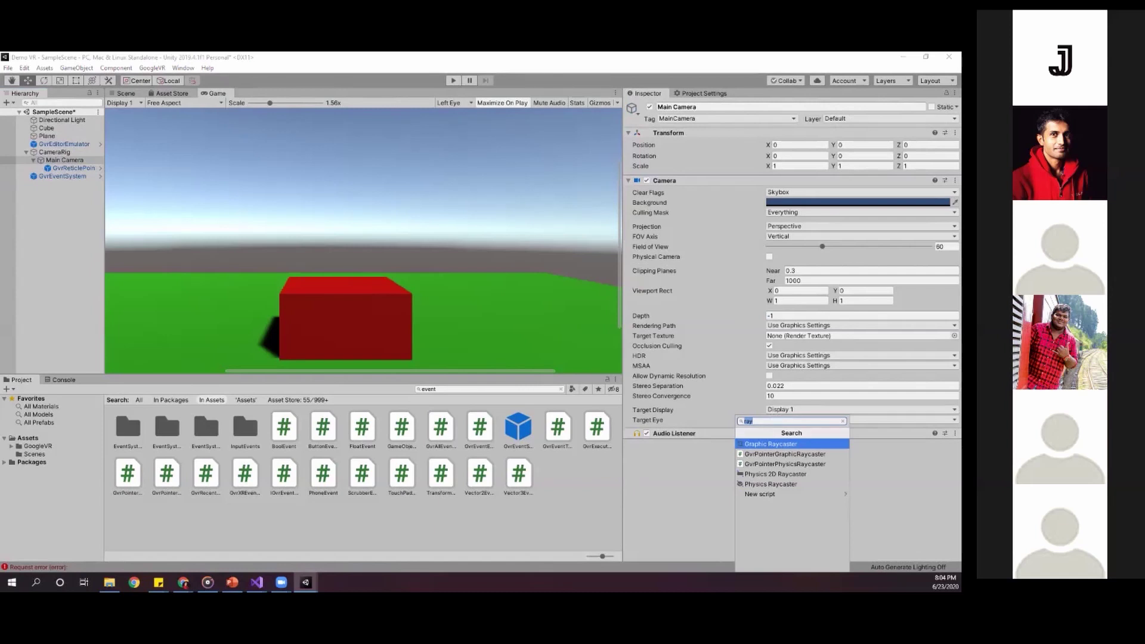
key(Down)
key(Down)
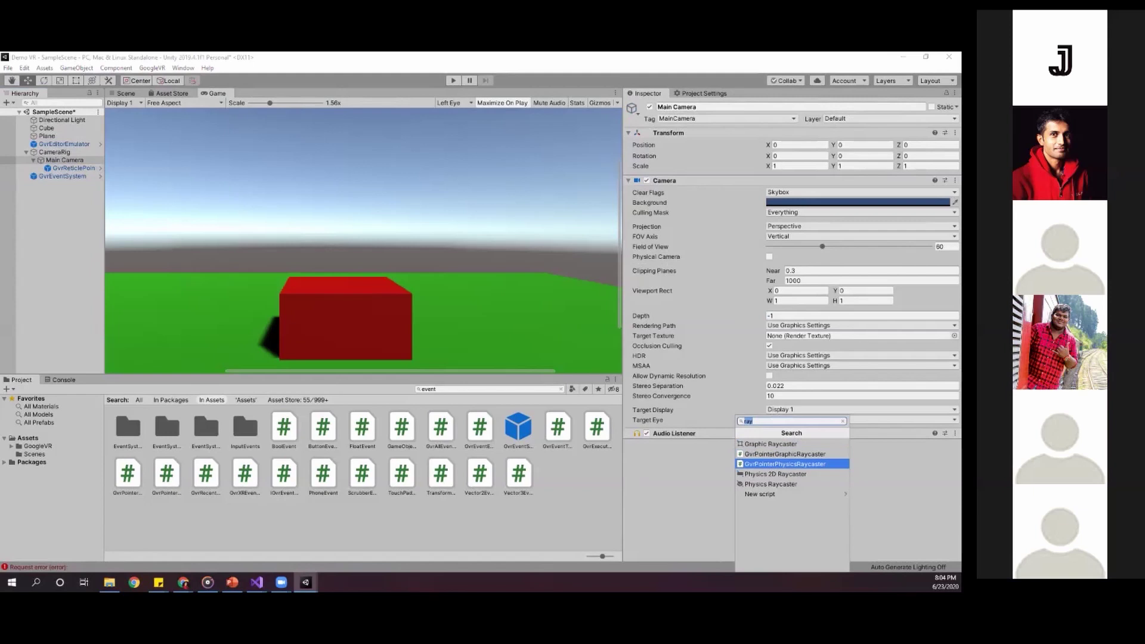
key(Return)
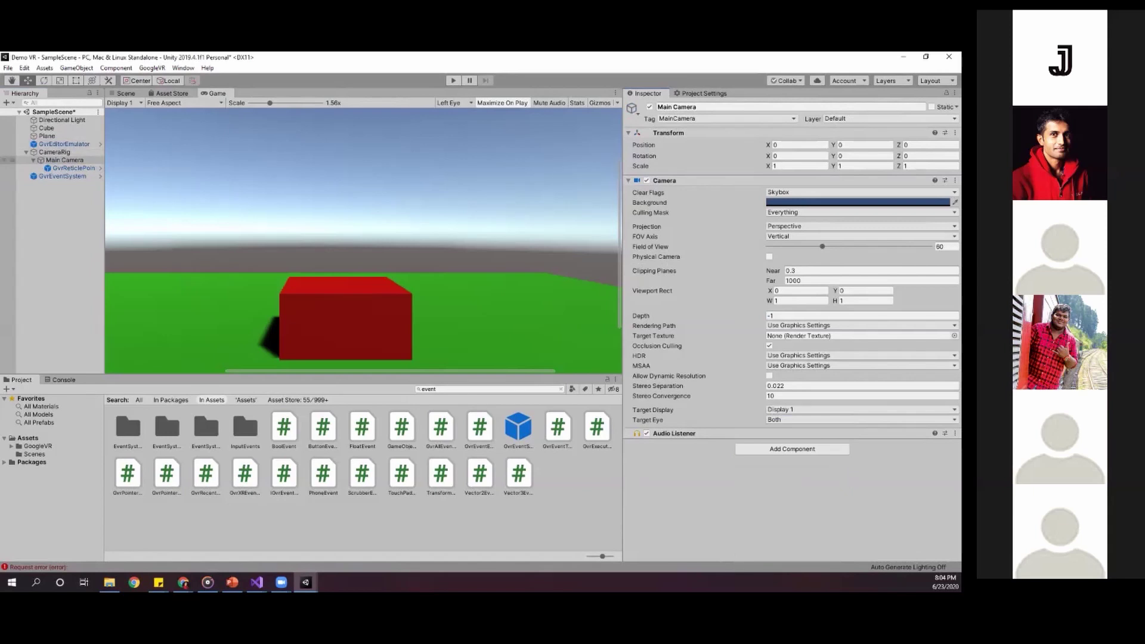
- Search the components for "rayca" and add GvrPointerPhysicsRaycaster to Main Camera
click(65, 160)
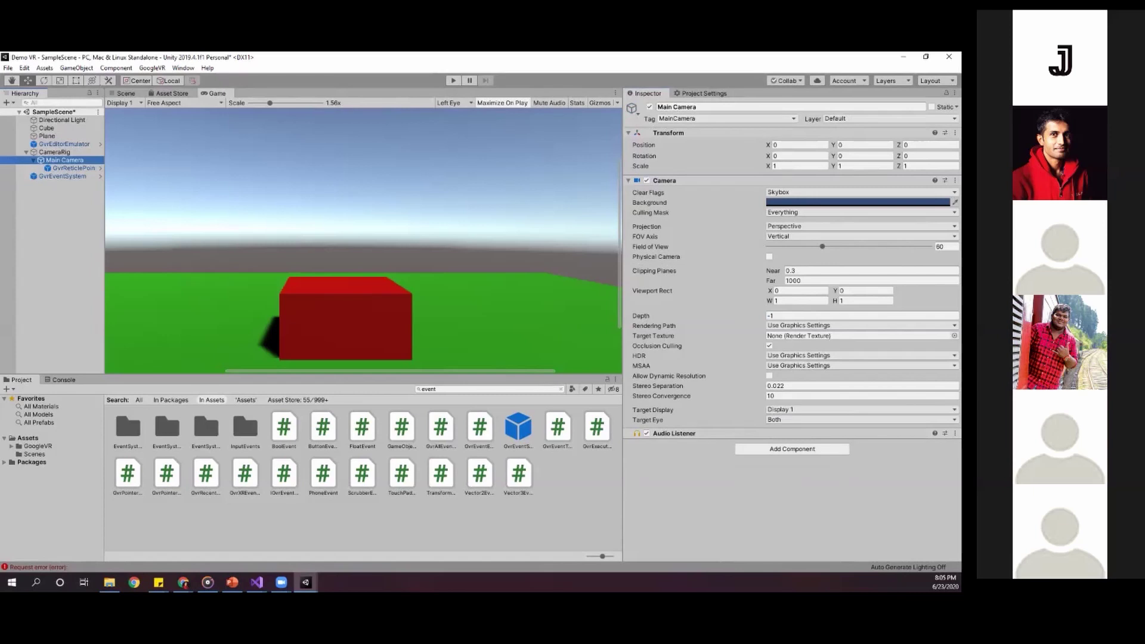
click(791, 448)
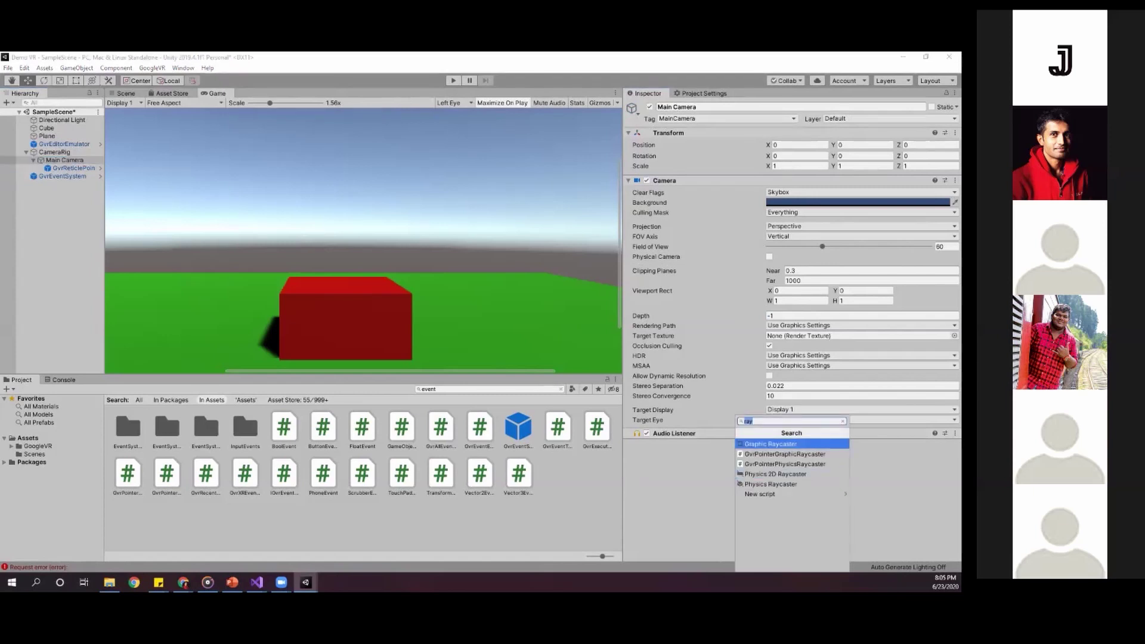
text(rayca)
key(Down)
key(Down)
key(Up)
key(Down)
key(Down)
key(Up)
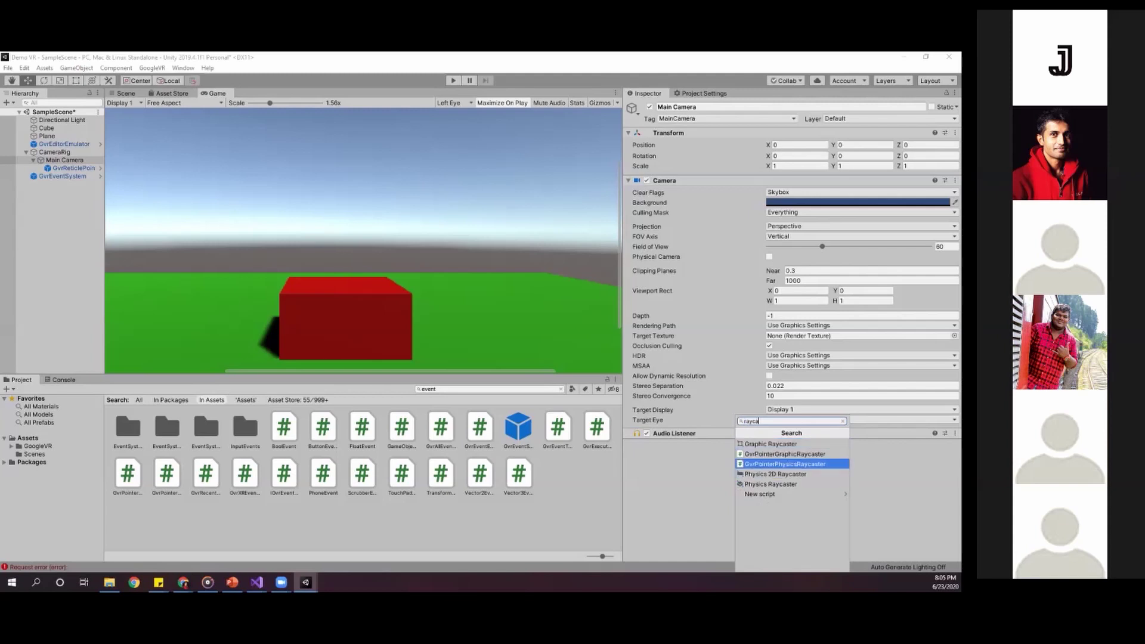
key(Return)
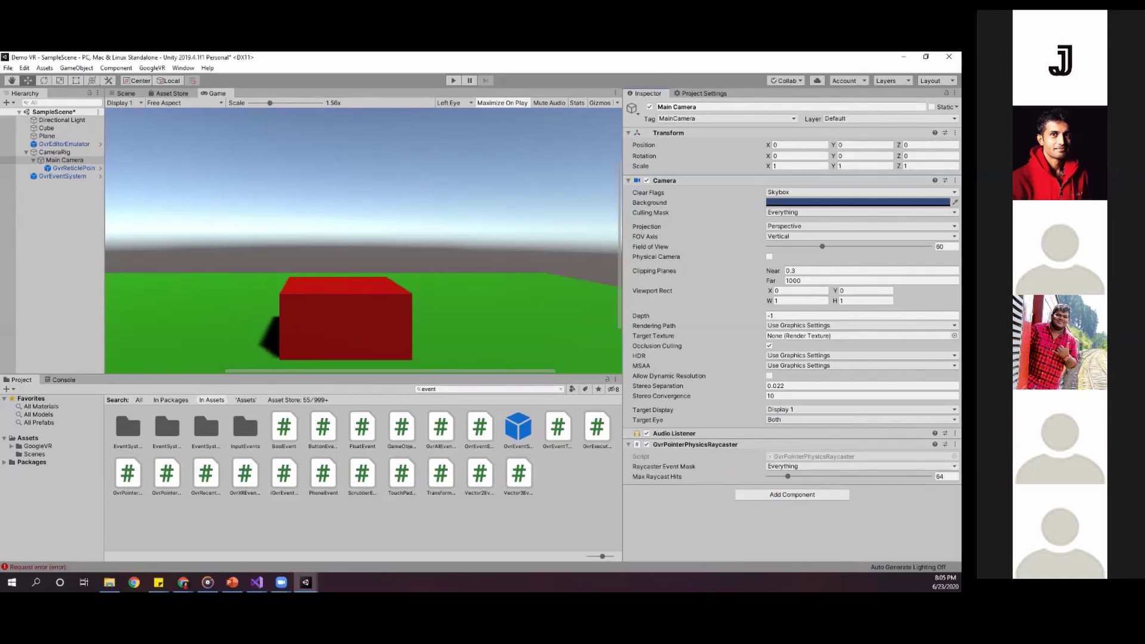
- Run the scene, check the yellow reticle while turning the emulated head towards the cube, and stop play mode
key(alt+Tab)
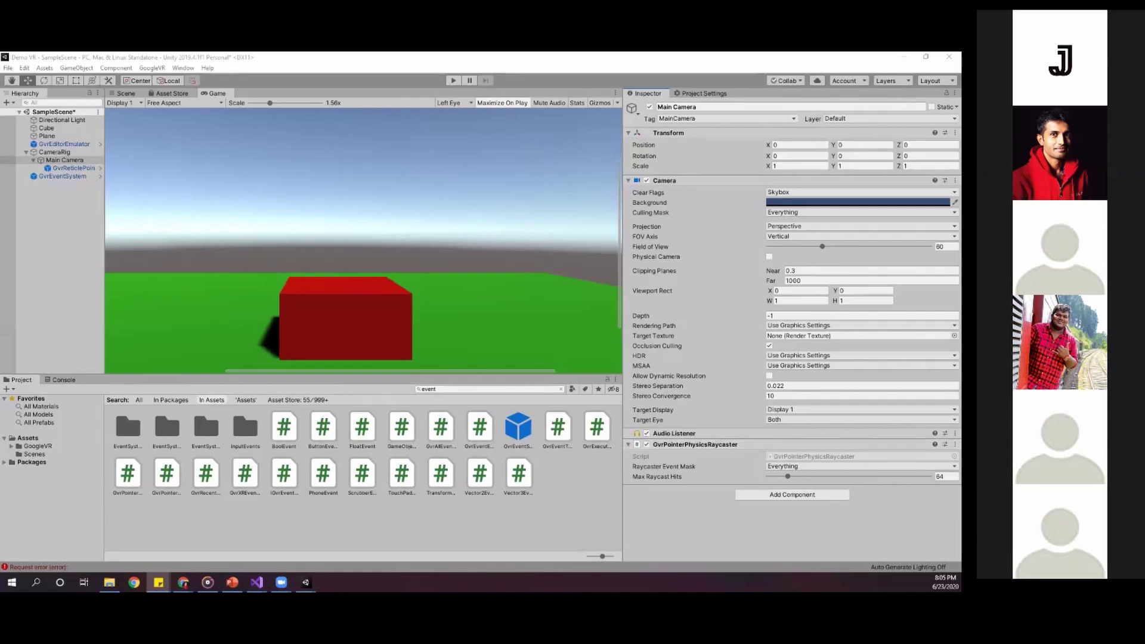
key(ctrl+p)
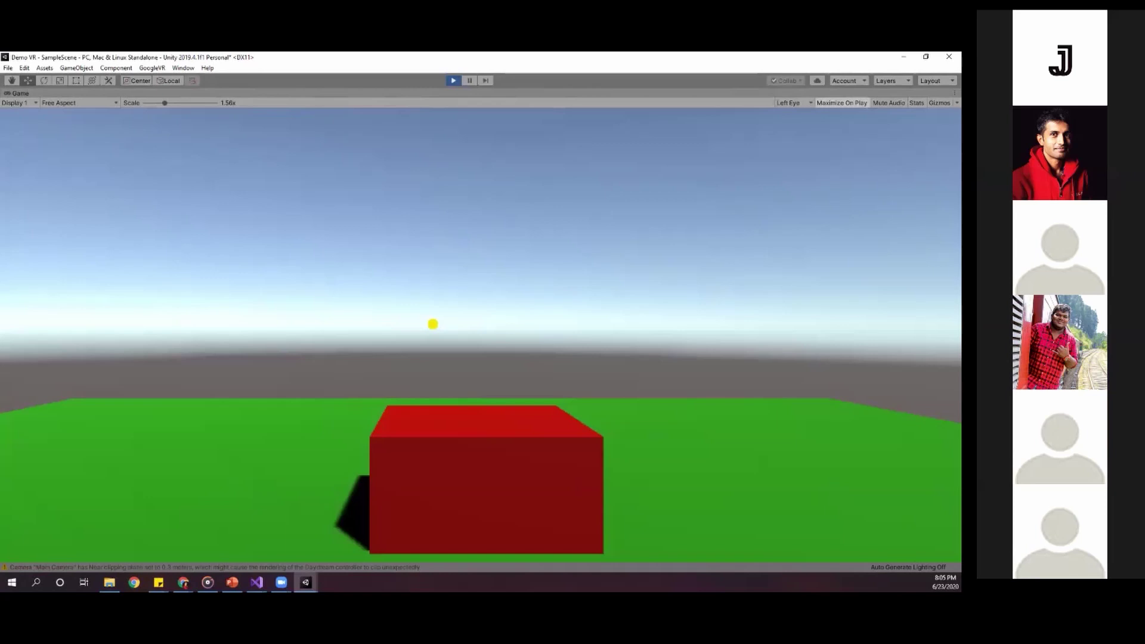
key(alt)
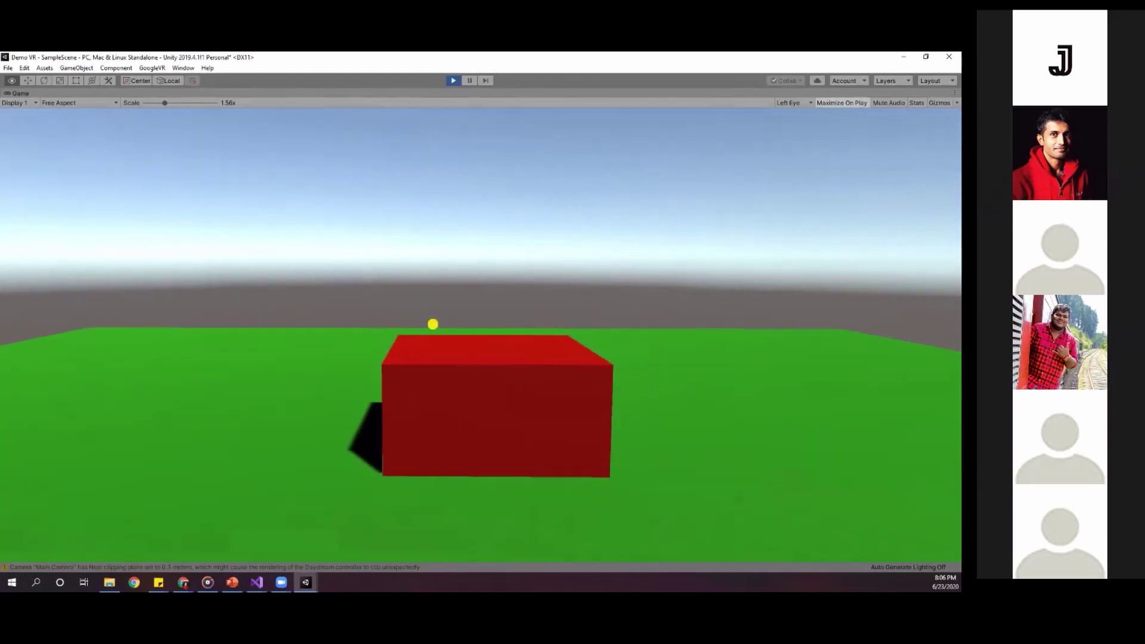
key(alt)
key(ctrl+p)
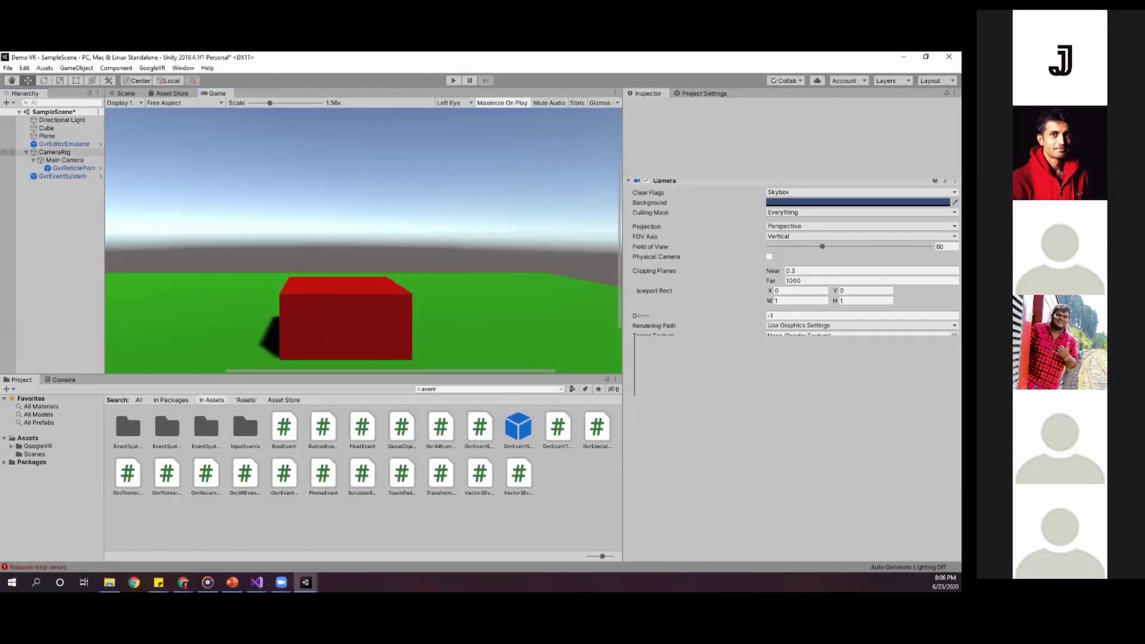
- Collapse CameraRig in the scene hierarchy and display the contents of the root Assets folder
click(26, 152)
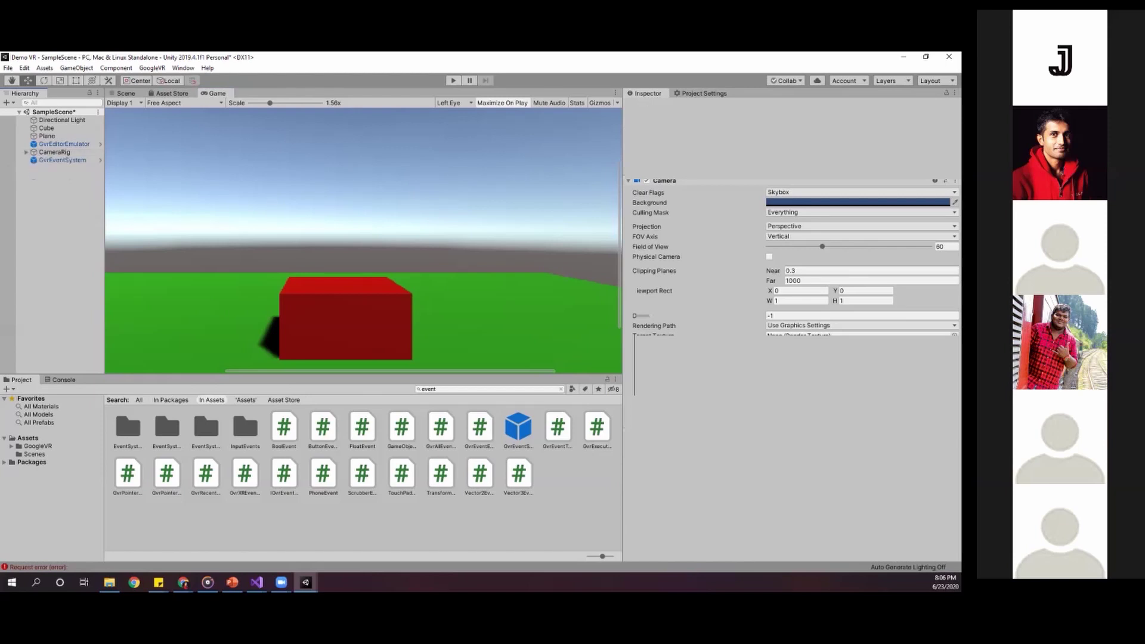
click(27, 438)
right_click(337, 418)
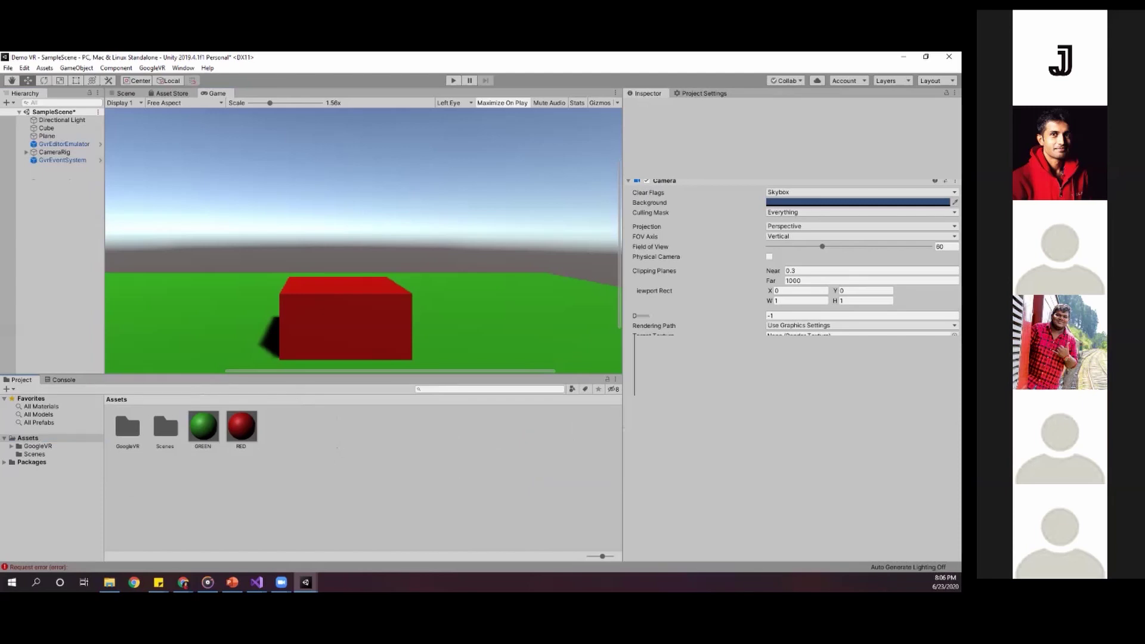
scroll(319, 280, down, 2)
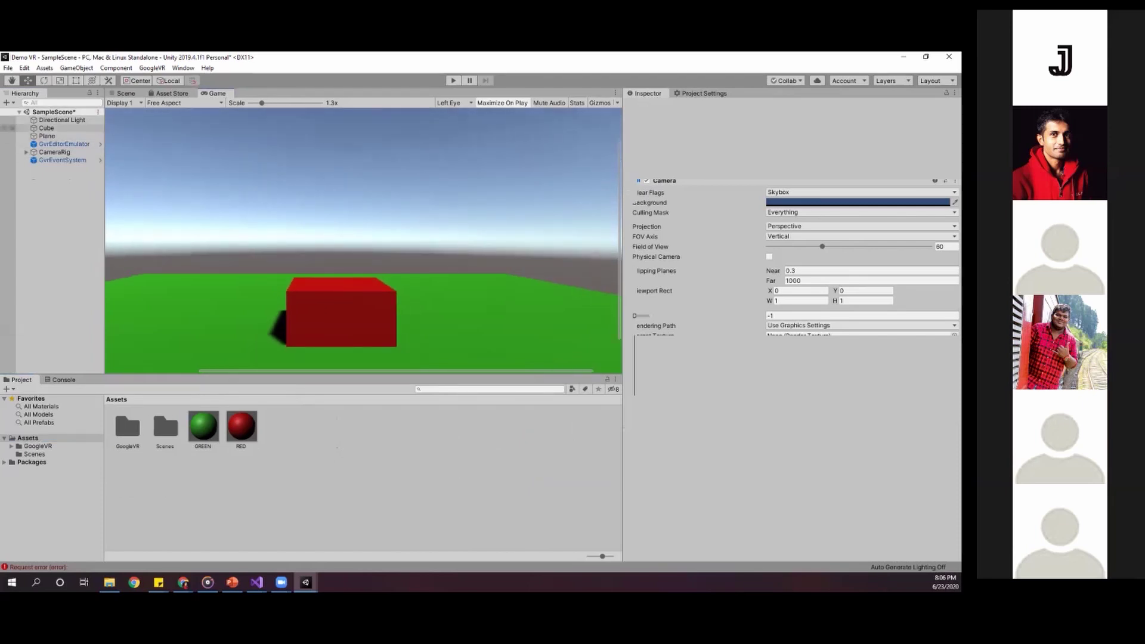
- Select the Cube in the scene to show its components
click(47, 128)
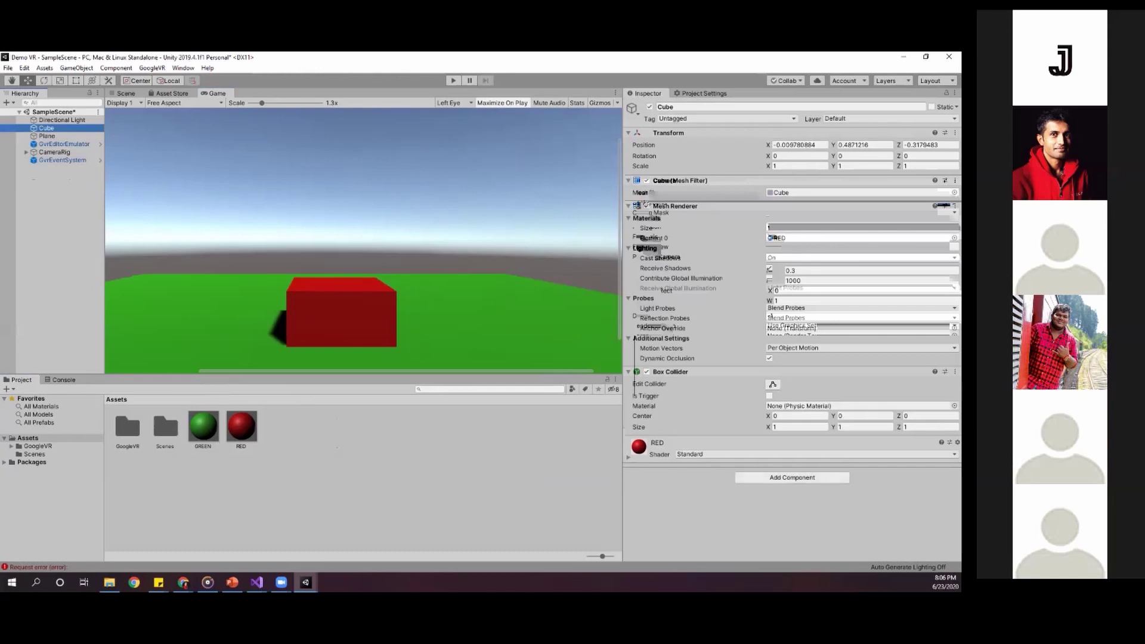
click(792, 477)
key(Escape)
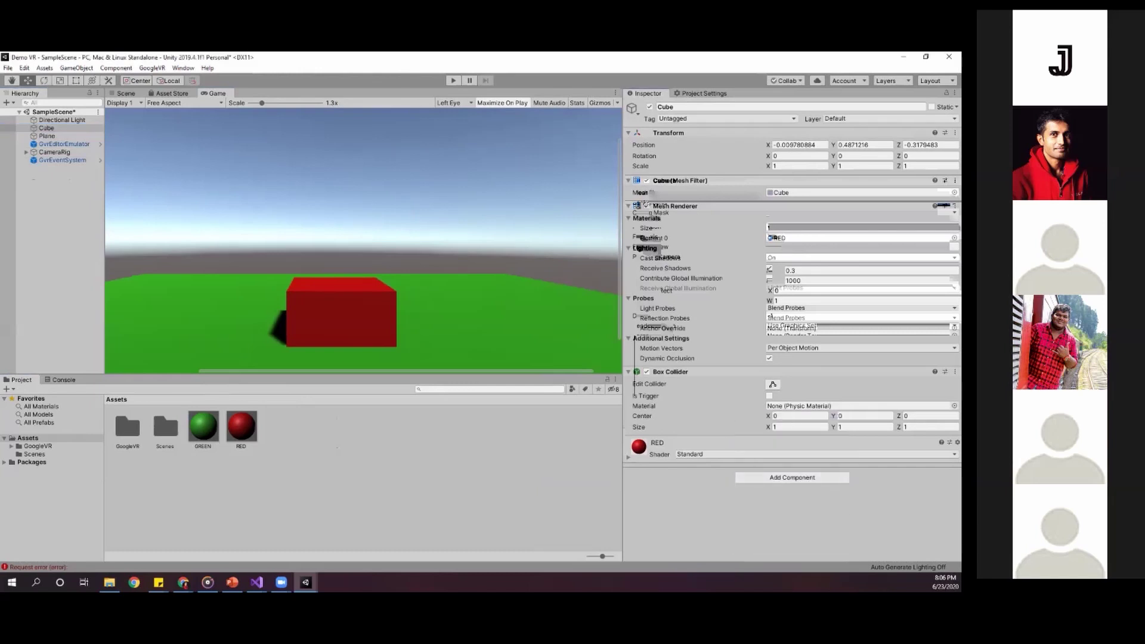
click(46, 128)
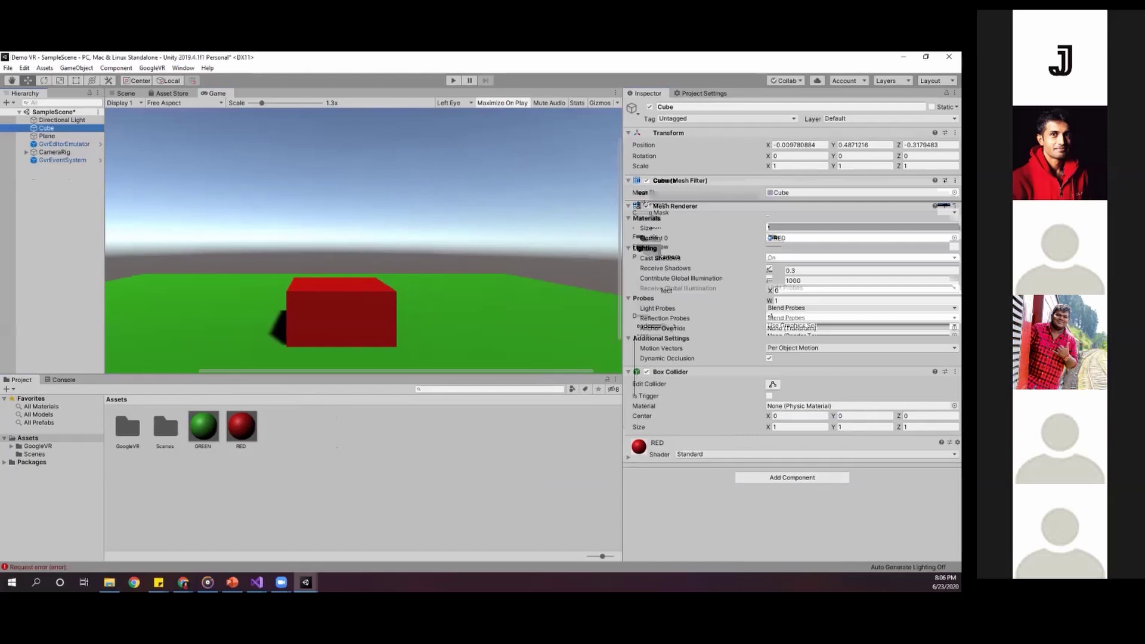
key(F2)
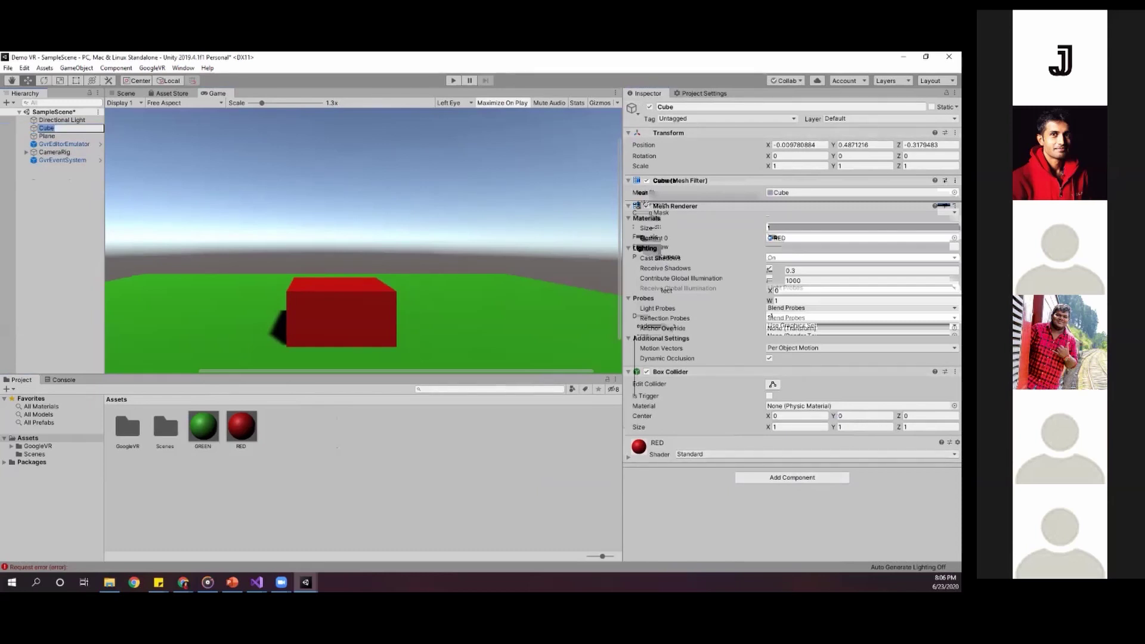
click(791, 477)
key(Up)
key(Up)
key(Up)
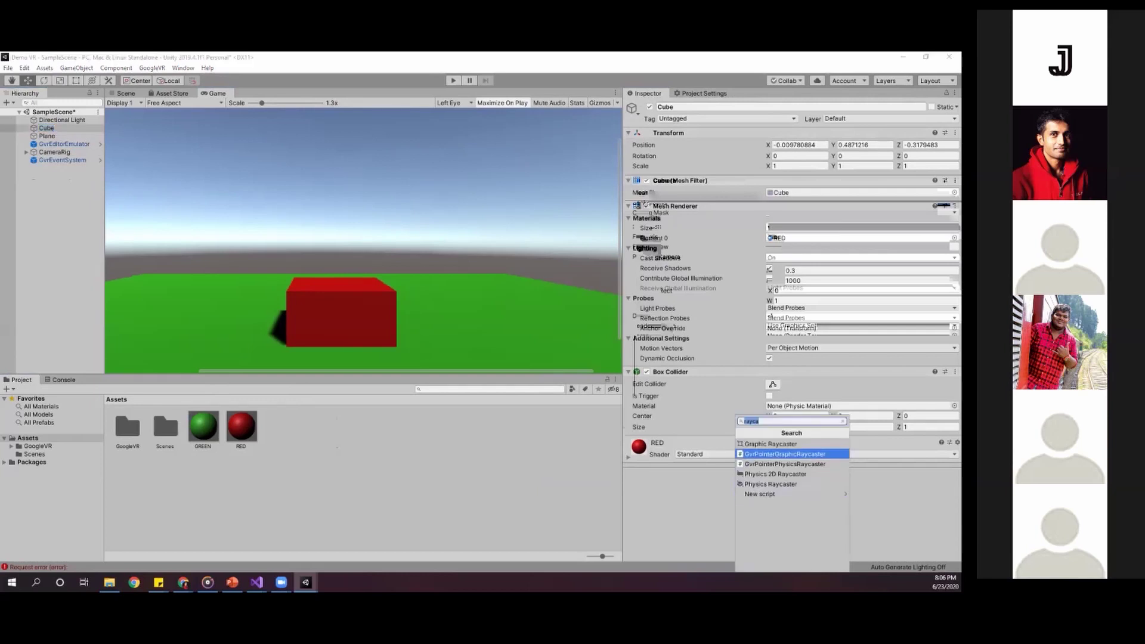
key(Down)
key(Down)
key(Down)
key(Down)
text(eve)
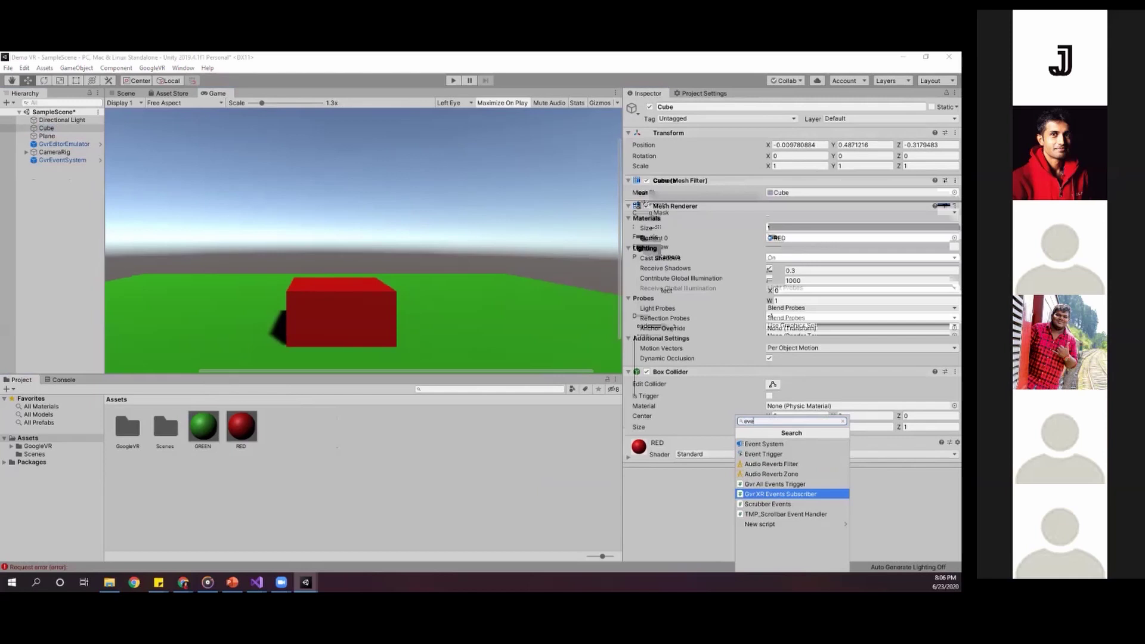
text(nt)
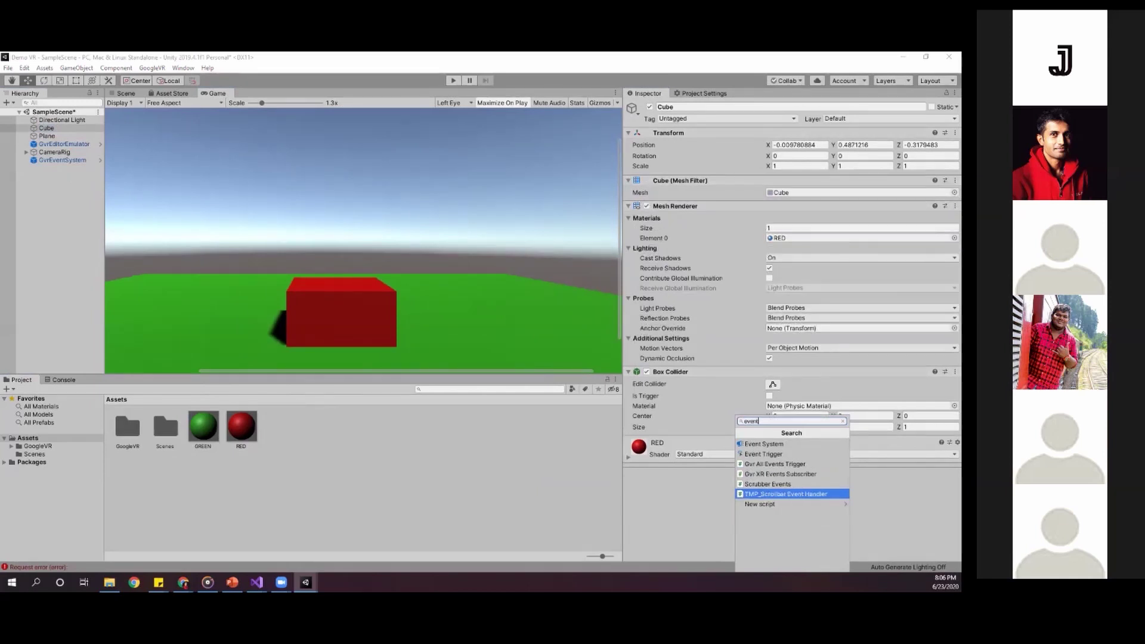
text(r)
key(BackSpace)
text(r)
key(BackSpace)
key(BackSpace)
key(BackSpace)
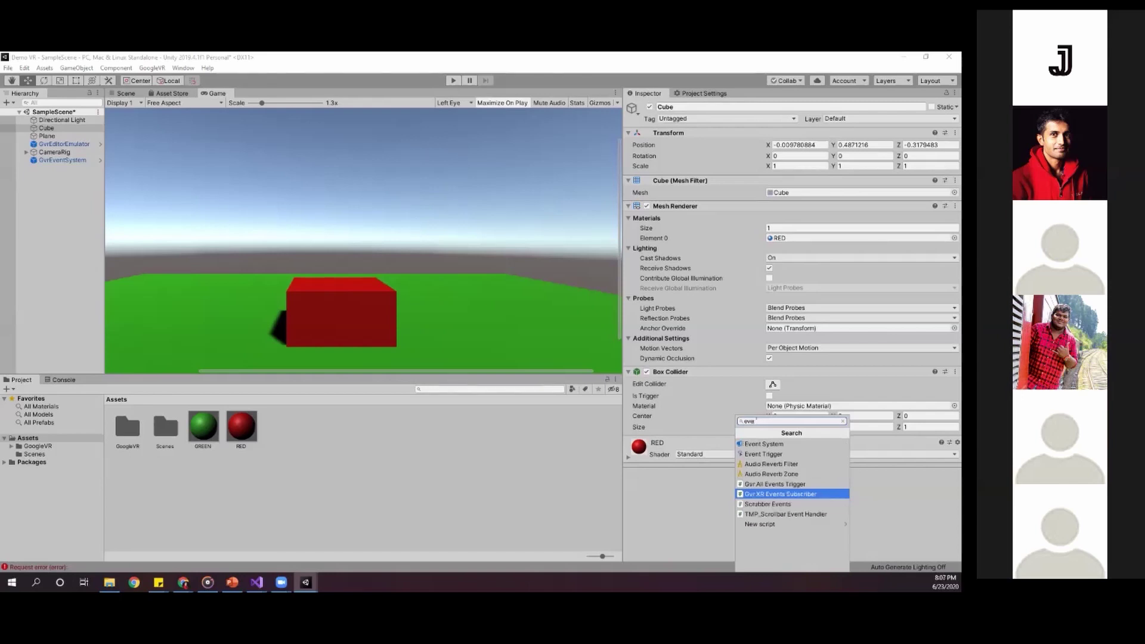
key(BackSpace)
key(BackSpace)
key(BackSpace)
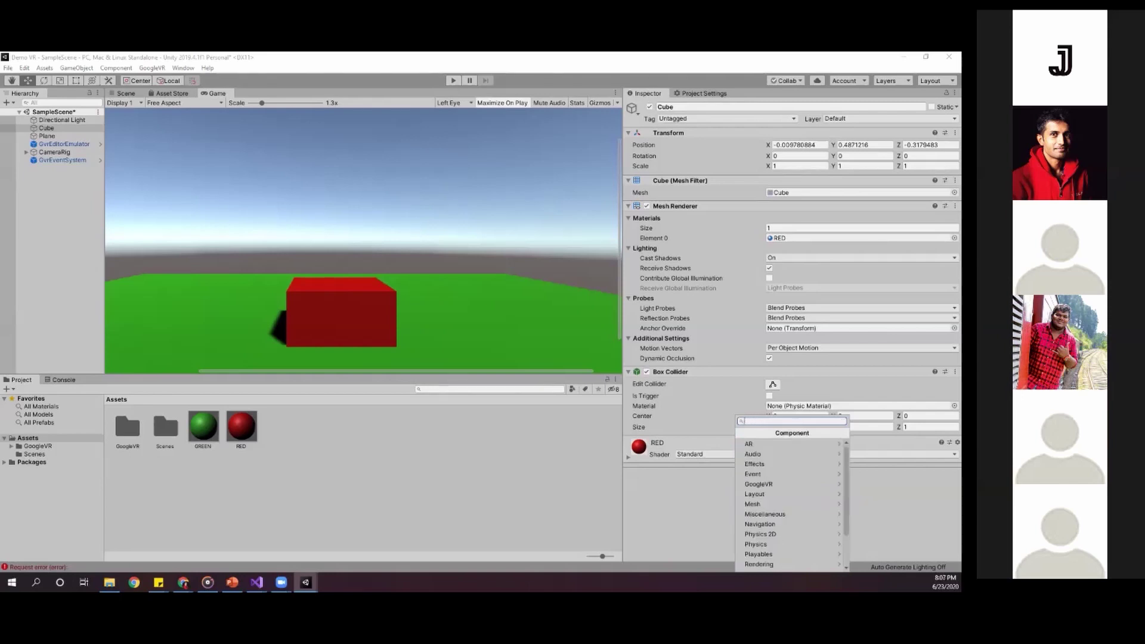
key(Escape)
- Search the components for "eve", add an Event Trigger to the Cube, and give it a PointerEnter event type
click(791, 477)
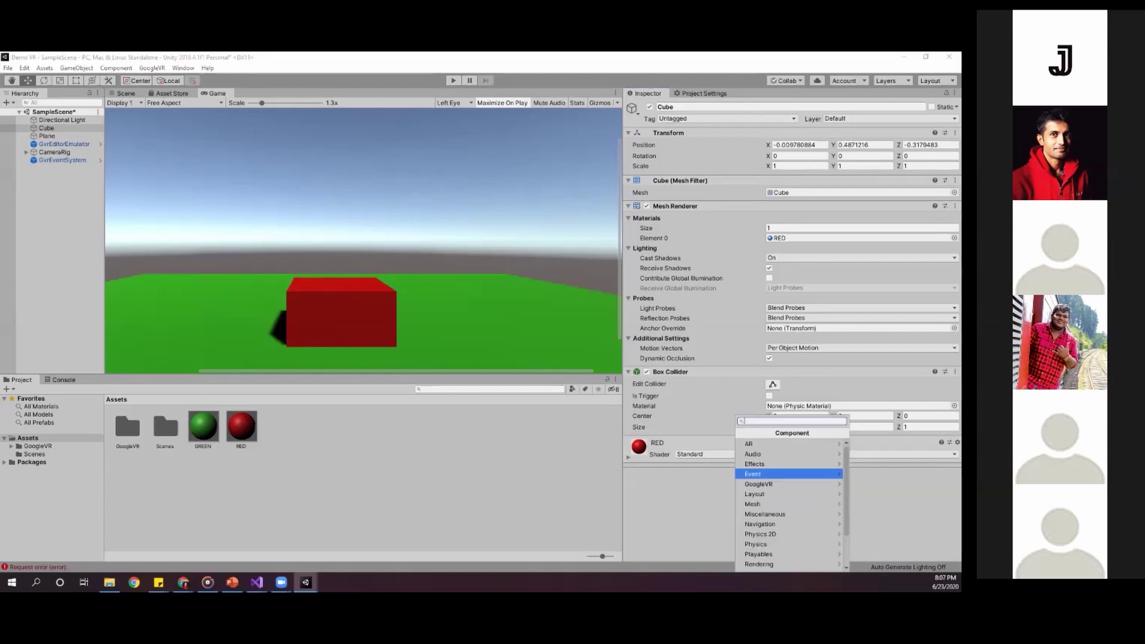
text(eve)
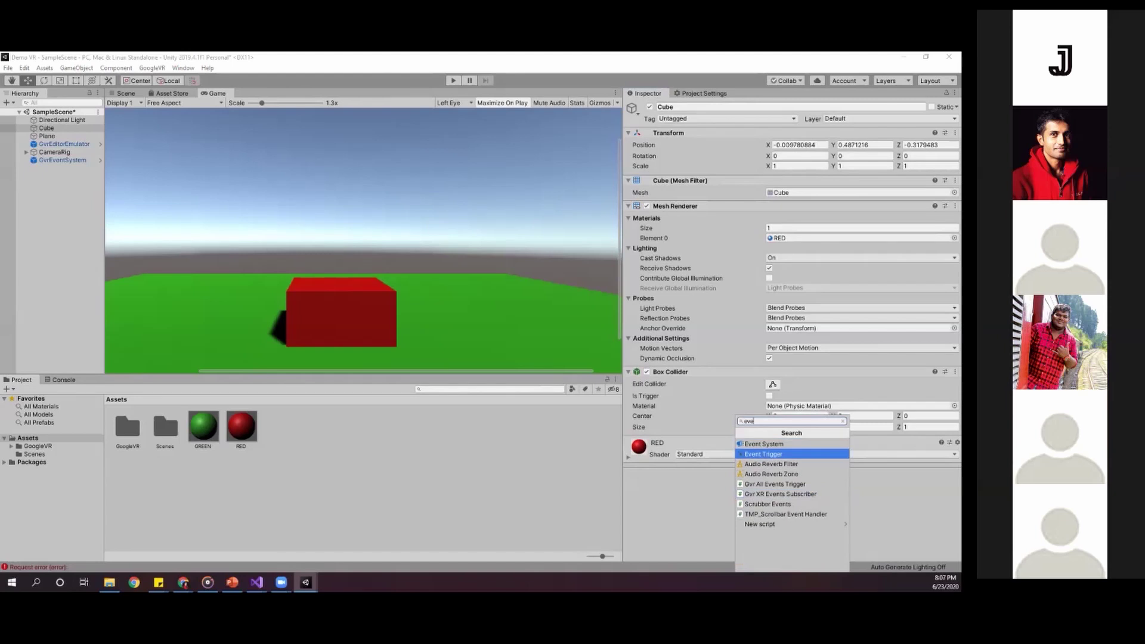
key(Return)
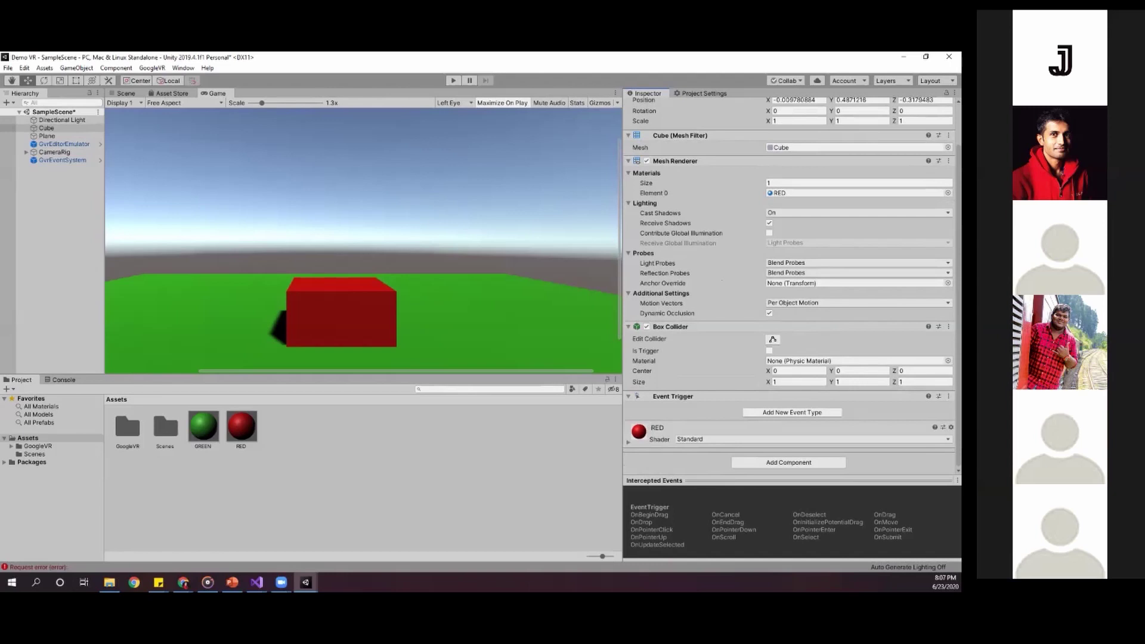
click(785, 412)
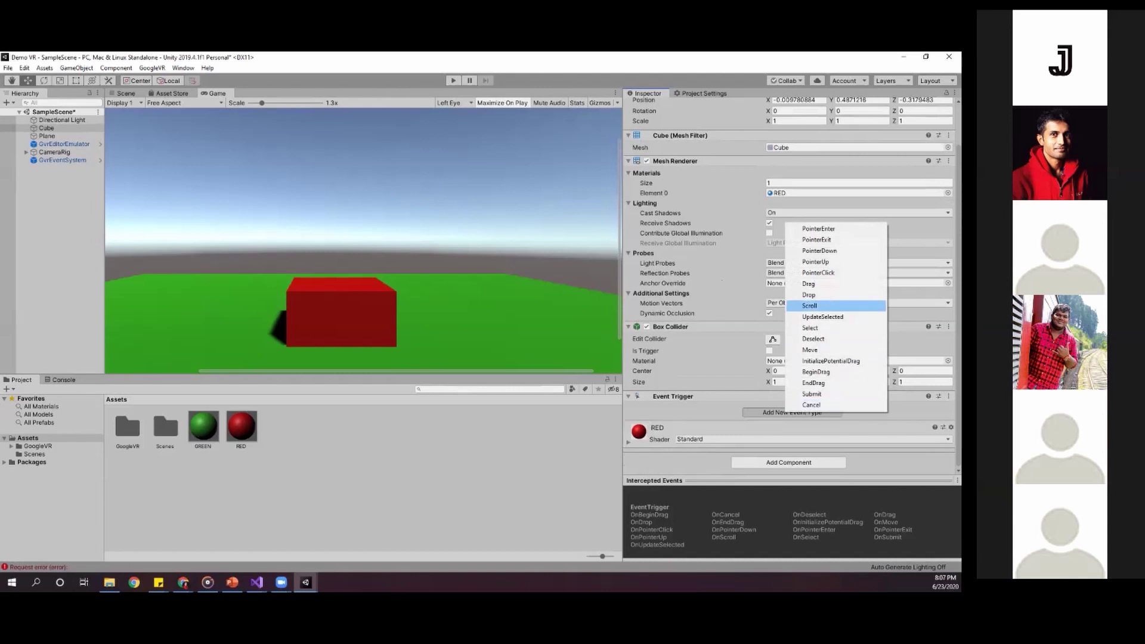
click(835, 229)
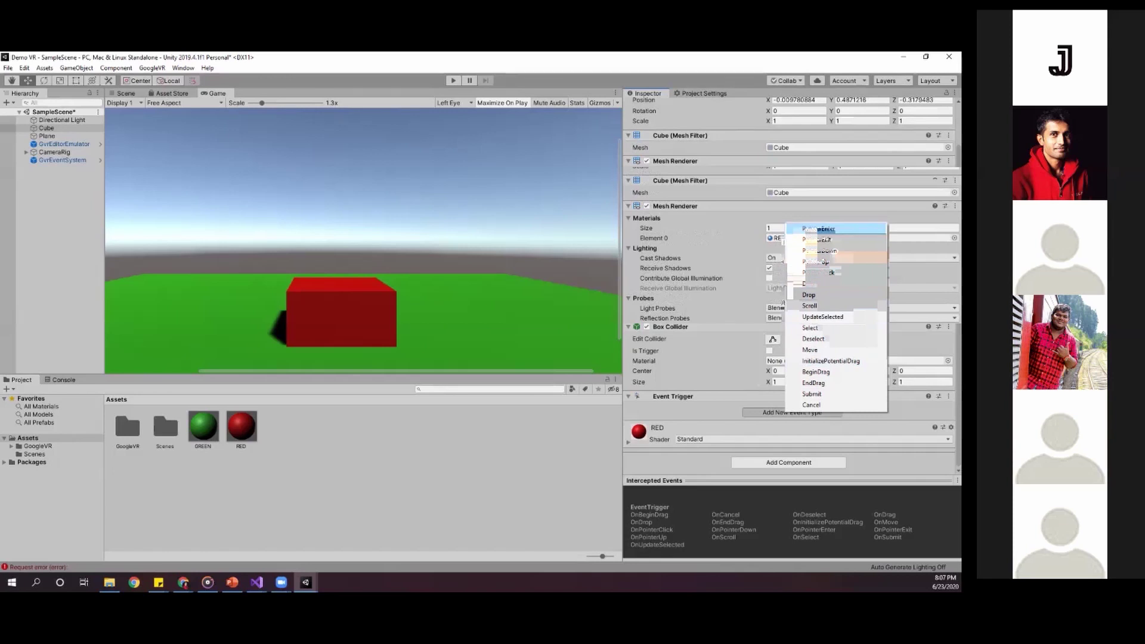
- Add PointerEnter, PointerExit and PointerClick event types to the Cube's Event Trigger
click(819, 229)
click(792, 412)
click(818, 238)
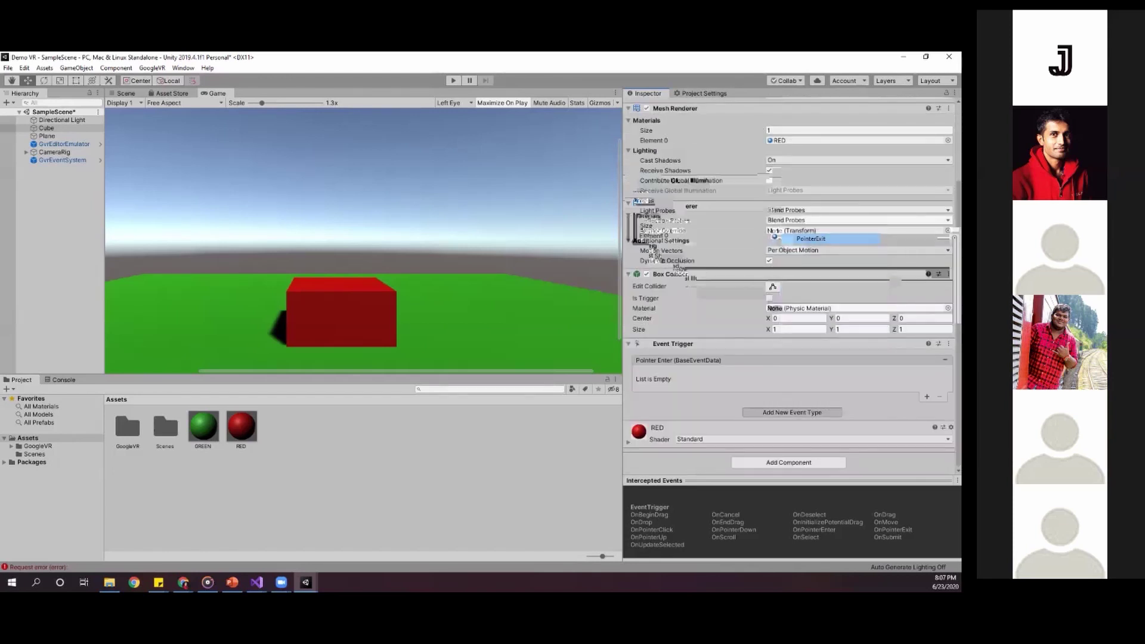
click(792, 413)
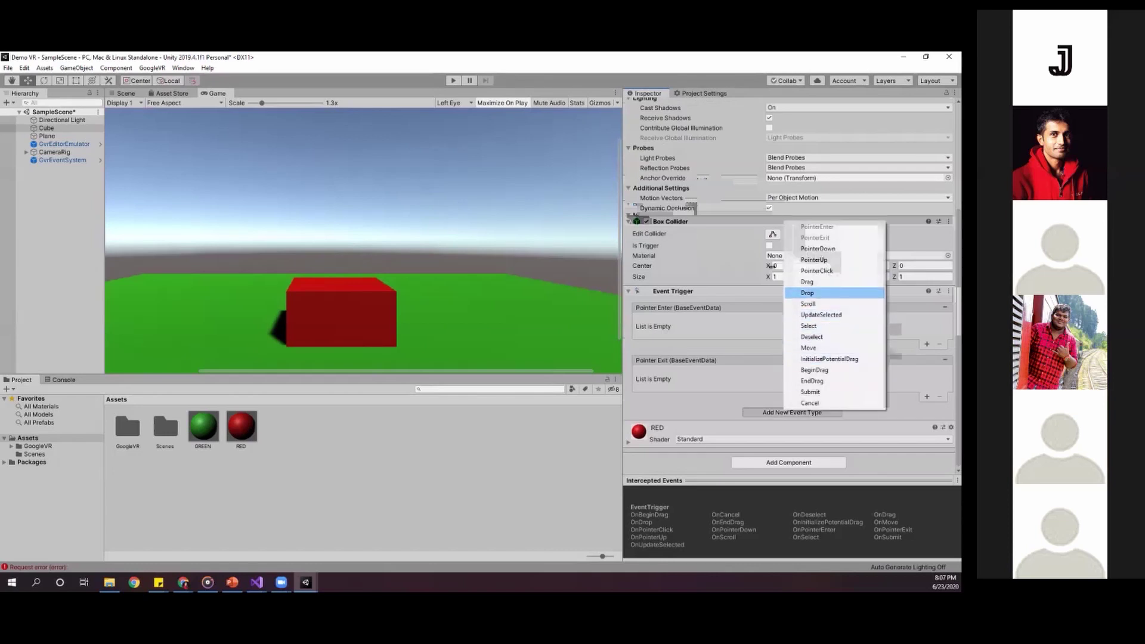
click(818, 269)
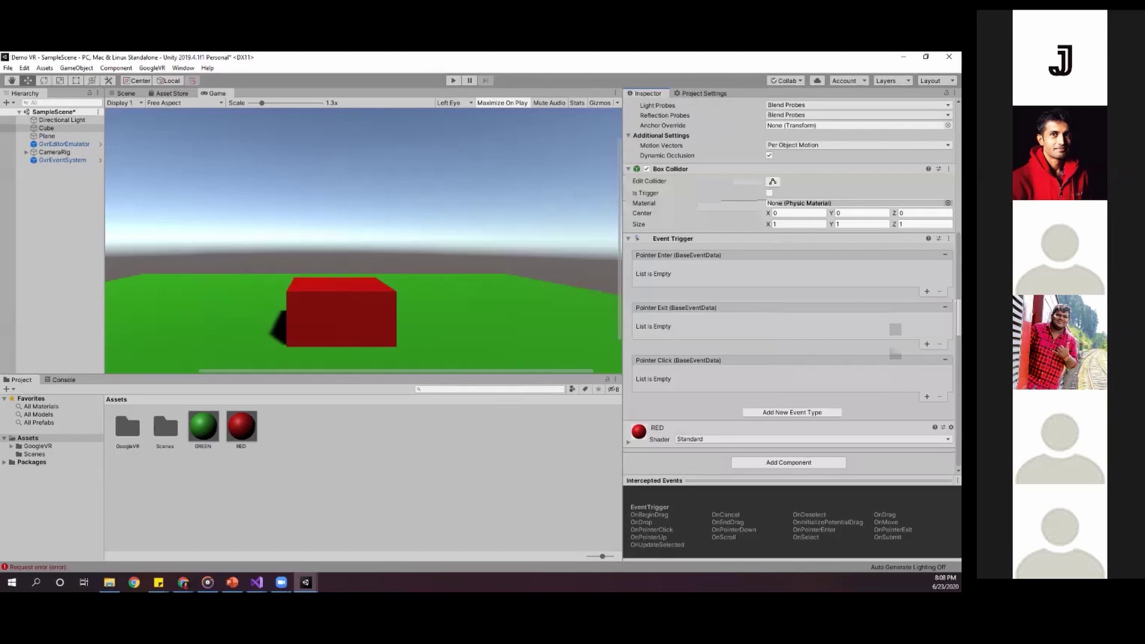
click(362, 477)
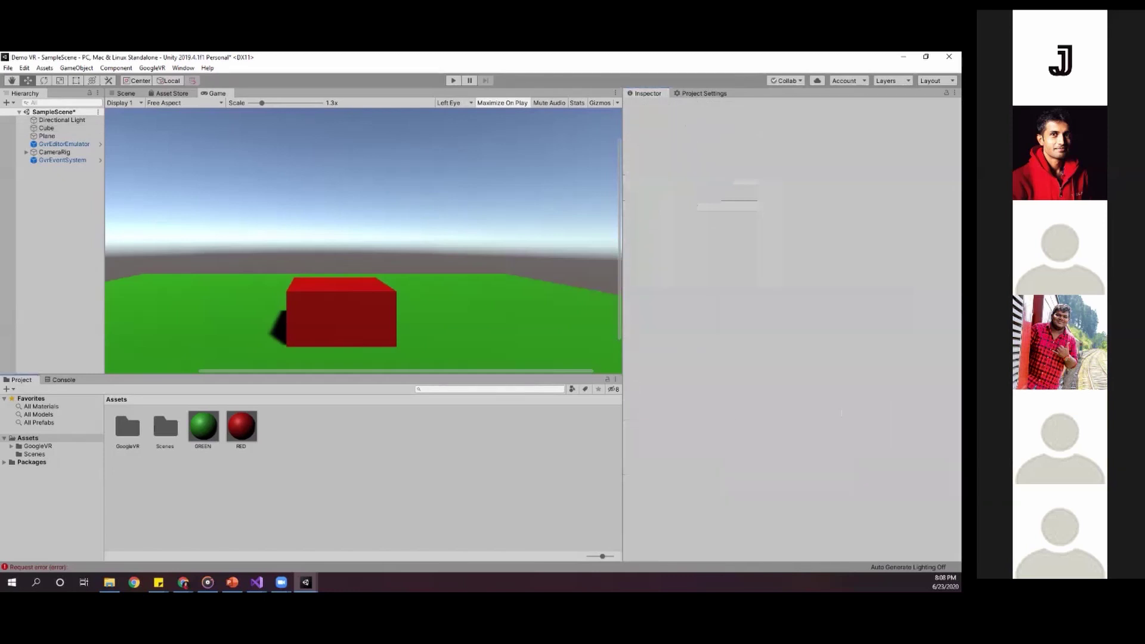
scroll(361, 298, down, 1)
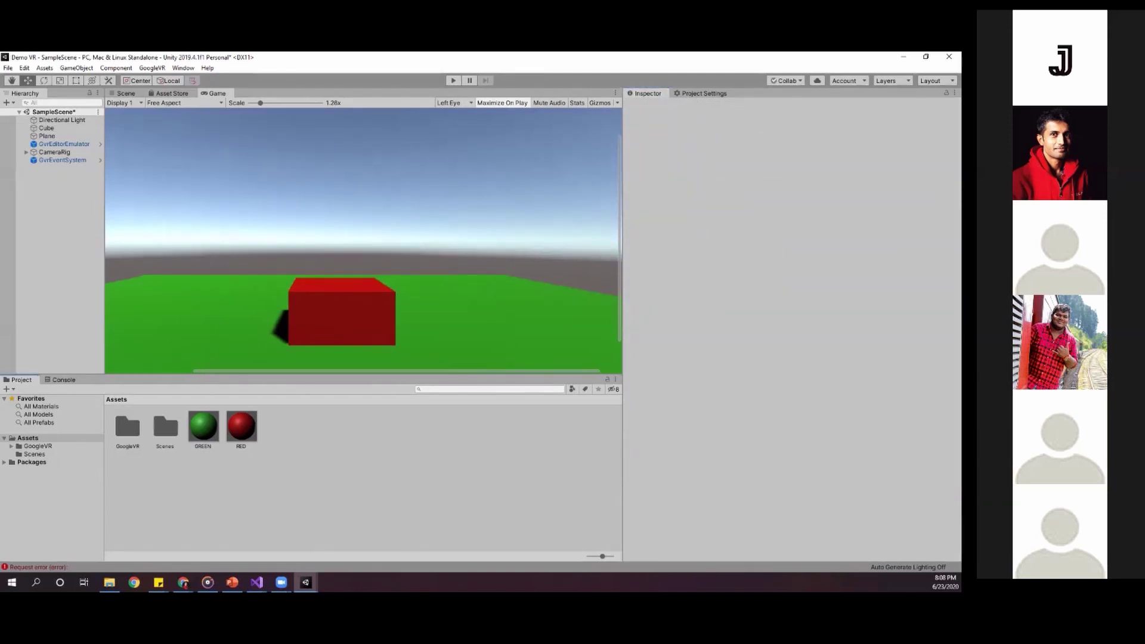
right_click(124, 405)
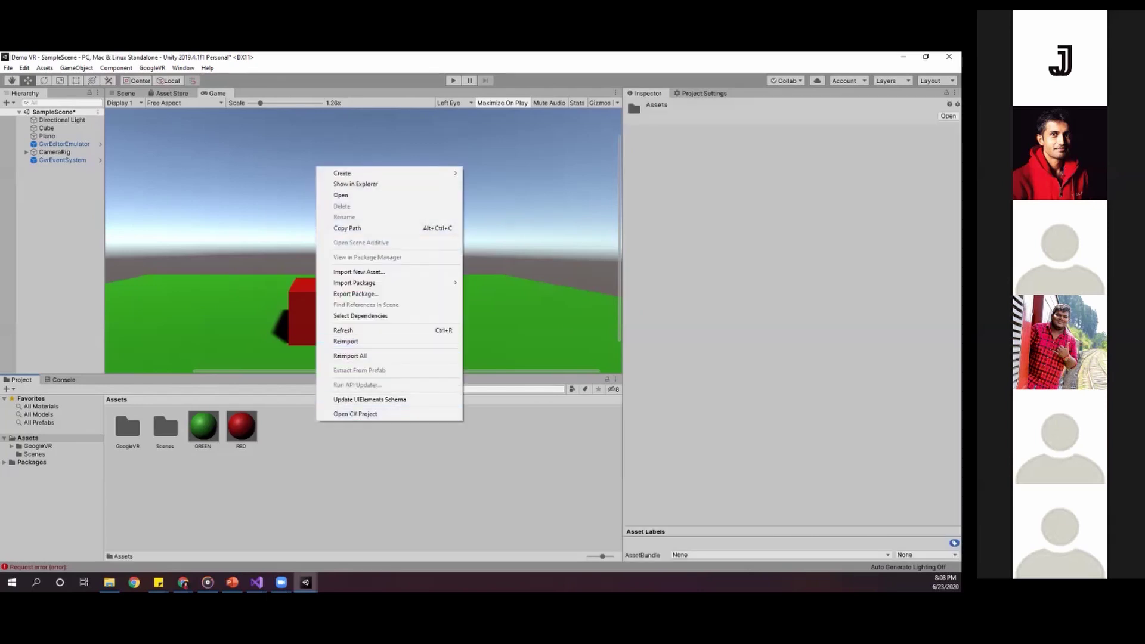
mouse_move(341, 173)
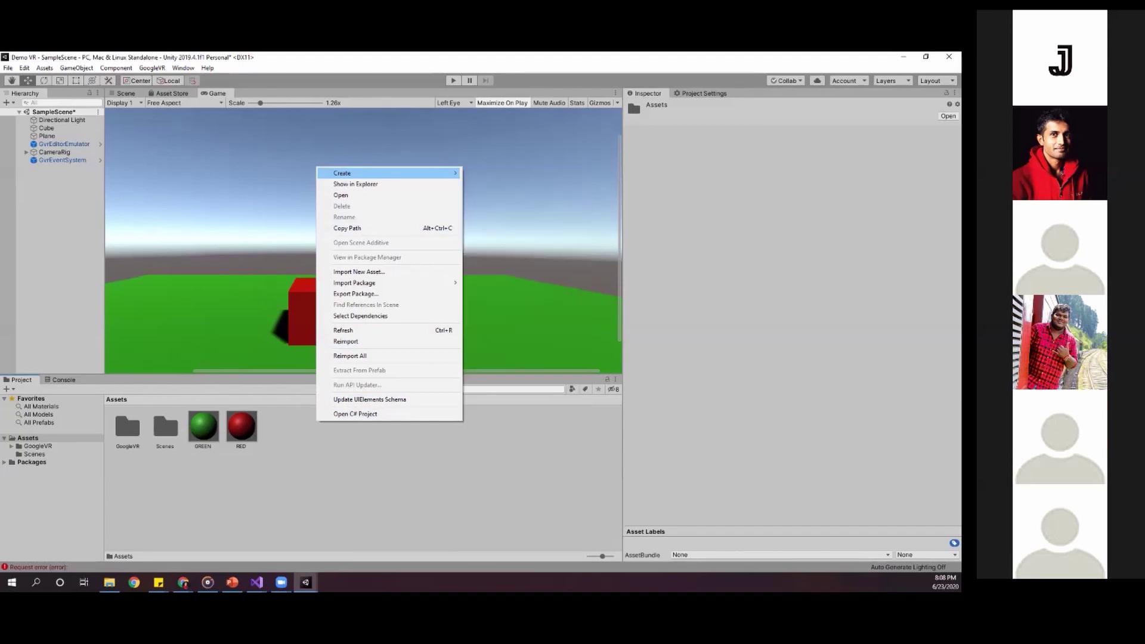
click(321, 432)
right_click(321, 432)
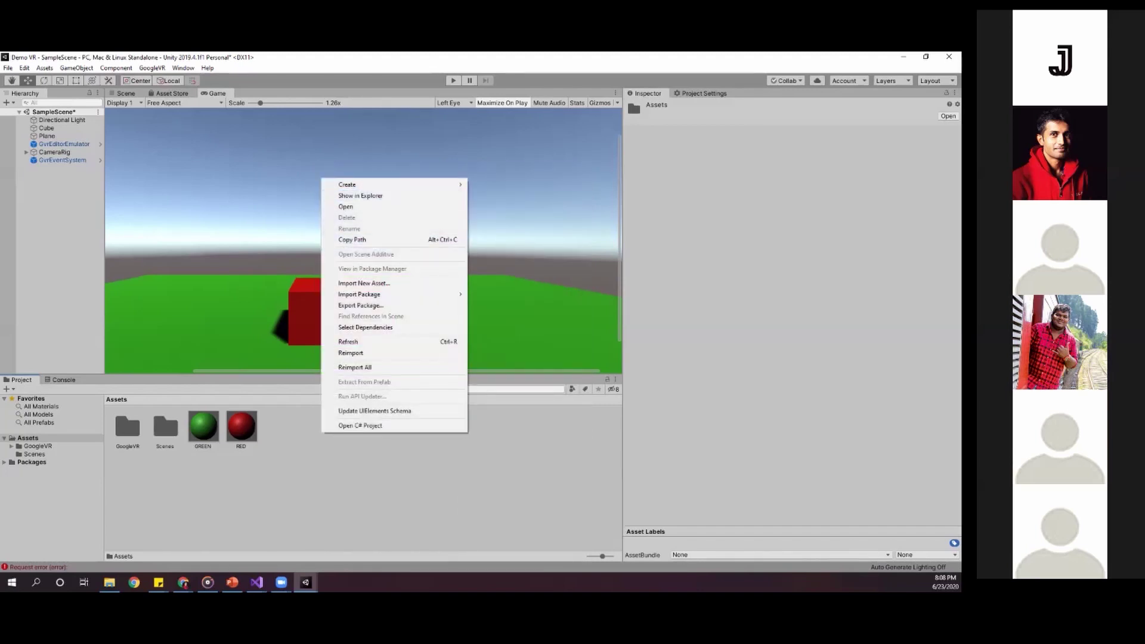
key(Escape)
right_click(295, 463)
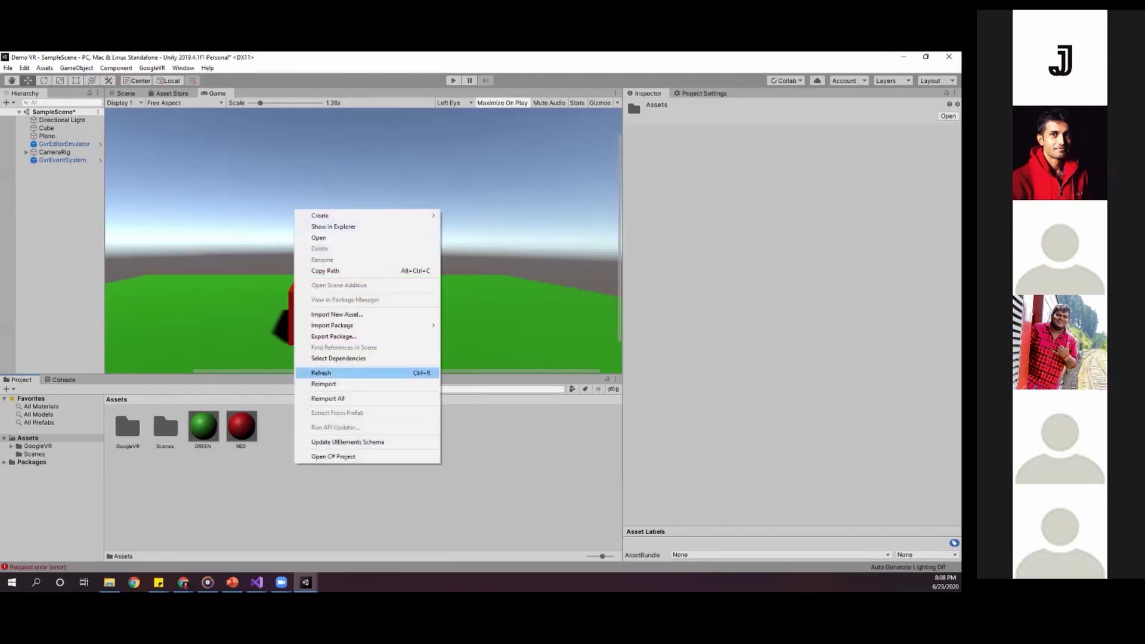
mouse_move(367, 215)
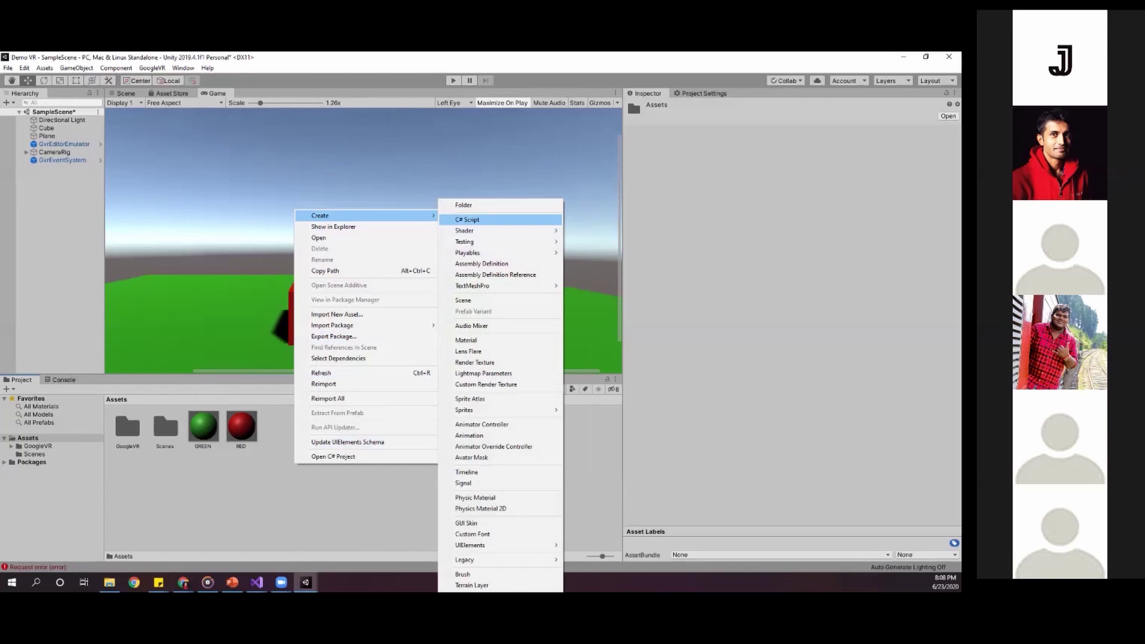
key(Escape)
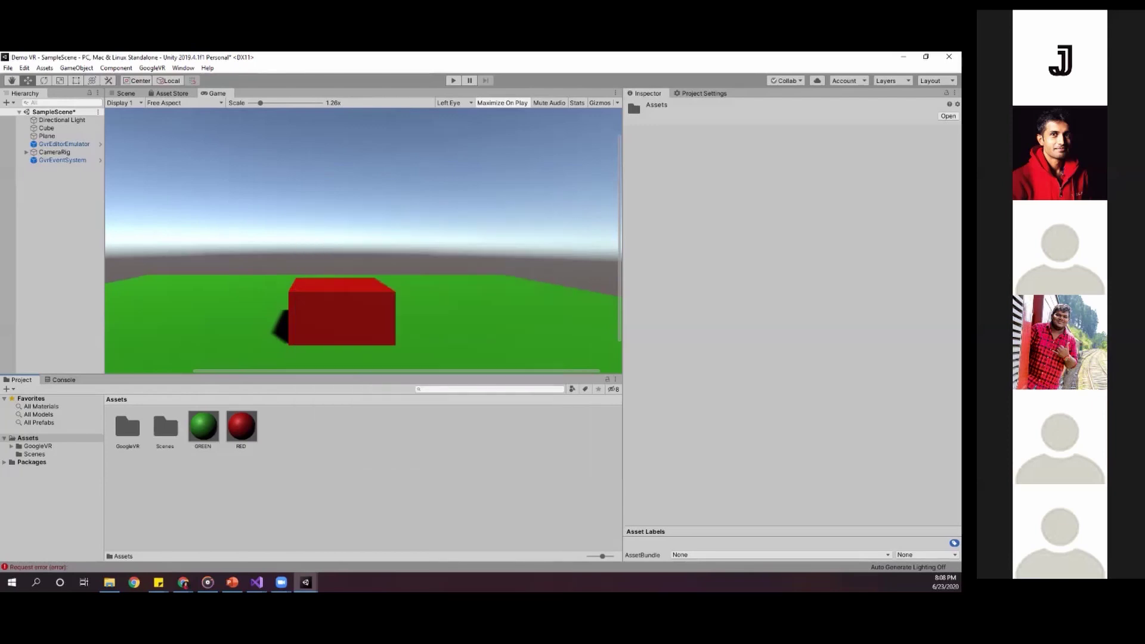
- Create a C# script named ColorChangeScript in the root Assets folder
click(27, 438)
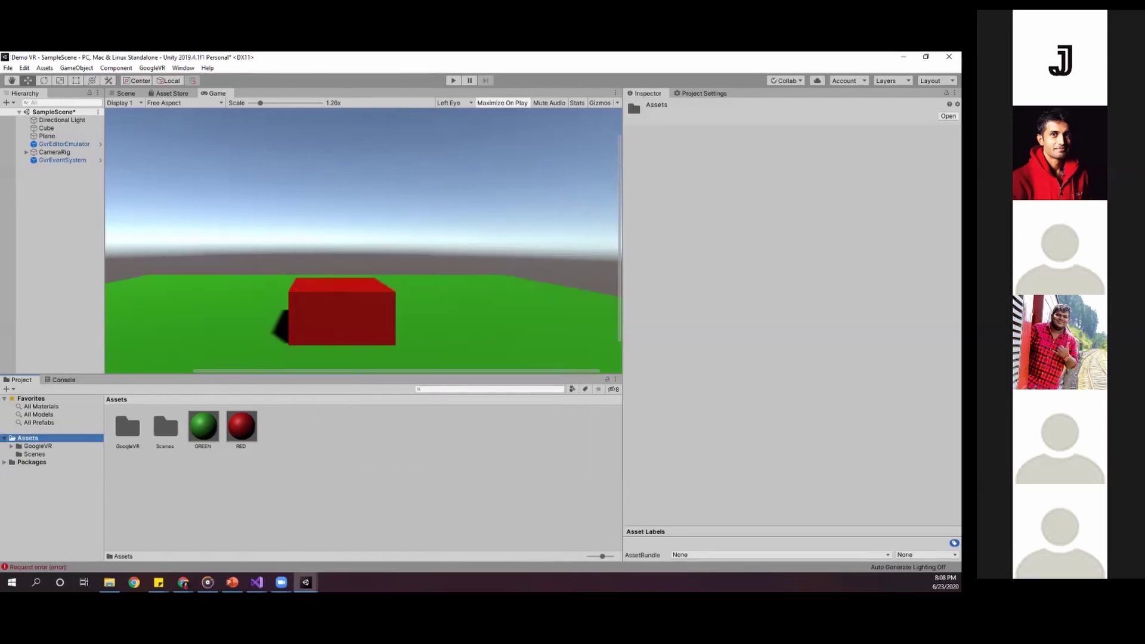
right_click(304, 438)
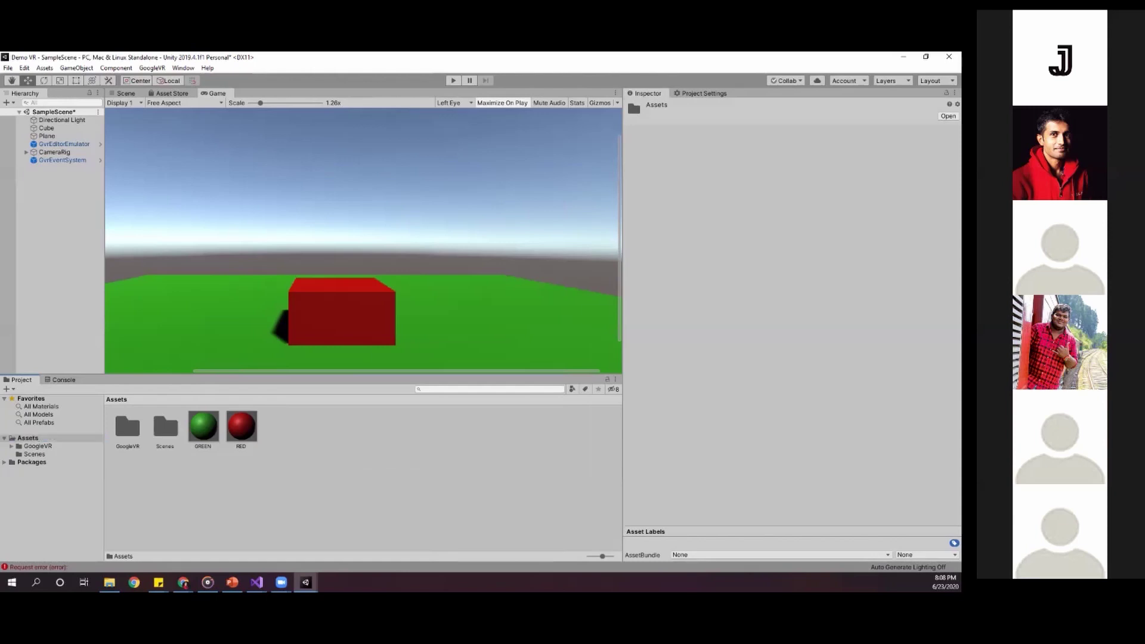
mouse_move(376, 190)
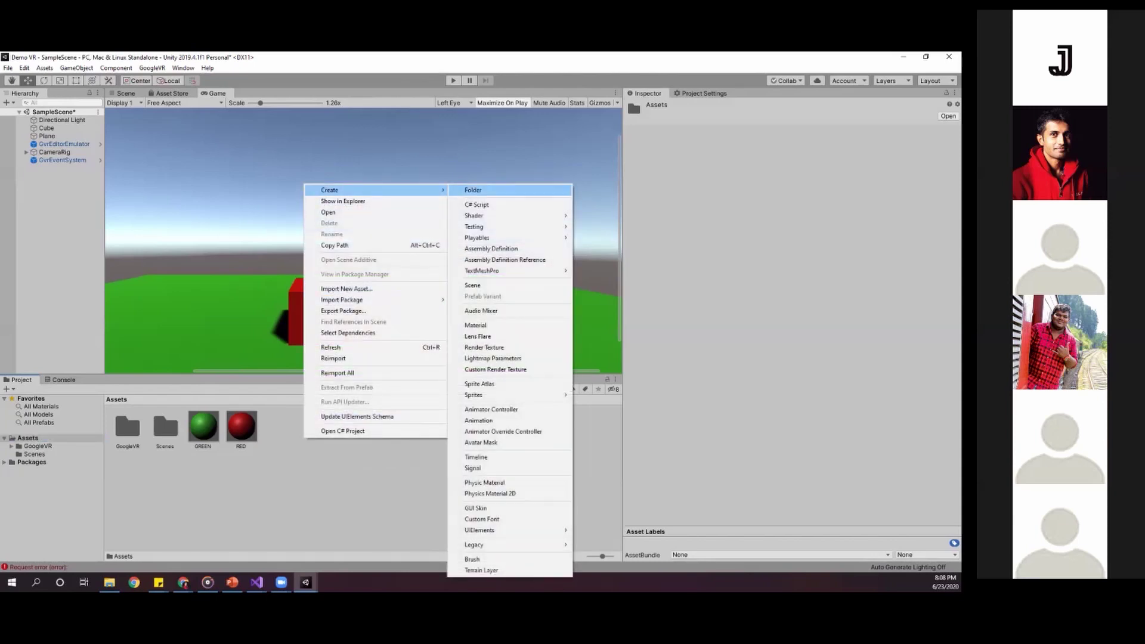
key(Return)
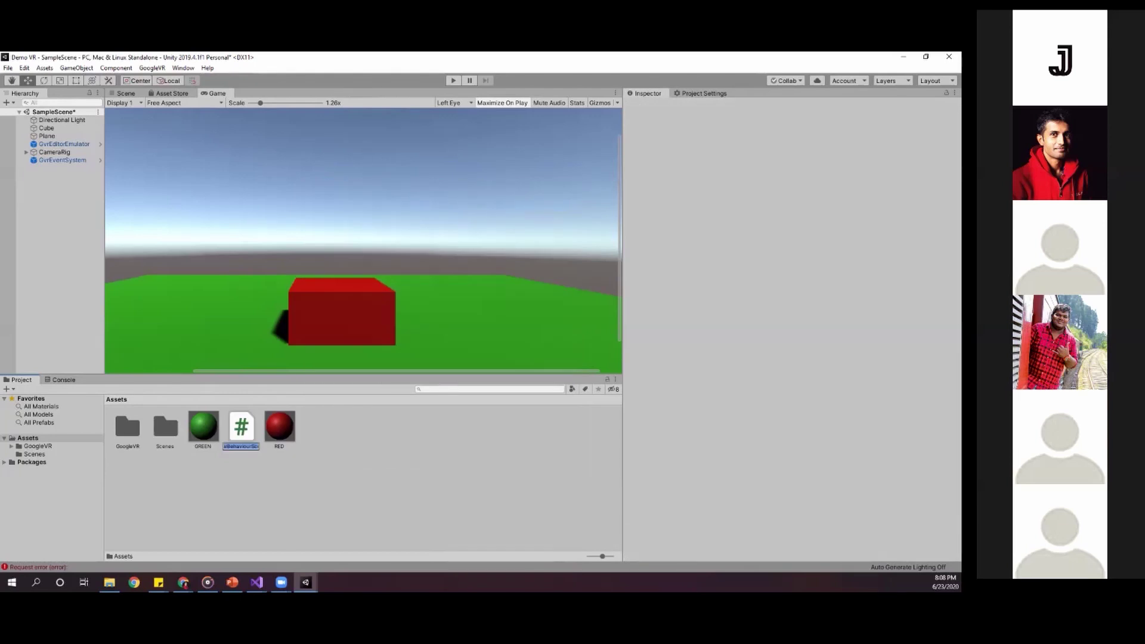
text(co)
key(BackSpace)
key(BackSpace)
text(ColorChange)
text(Script)
key(Return)
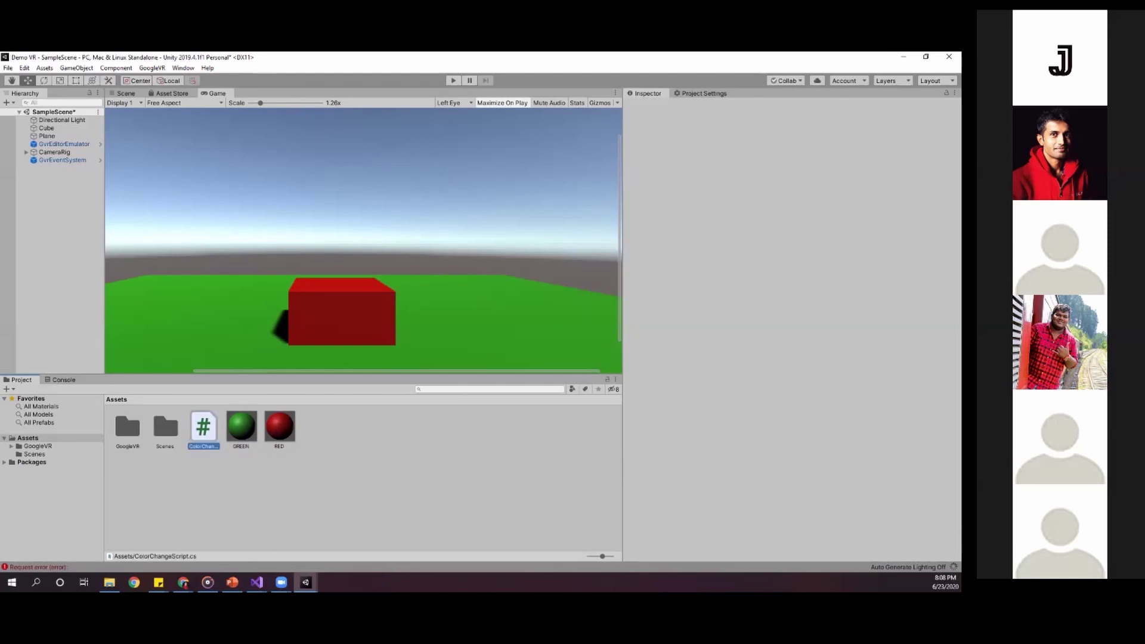
- Open ColorChangeScript in Visual Studio and add public Red, Blue and Black methods below Update that set the Renderer's material color to the matching color
double_click(203, 426)
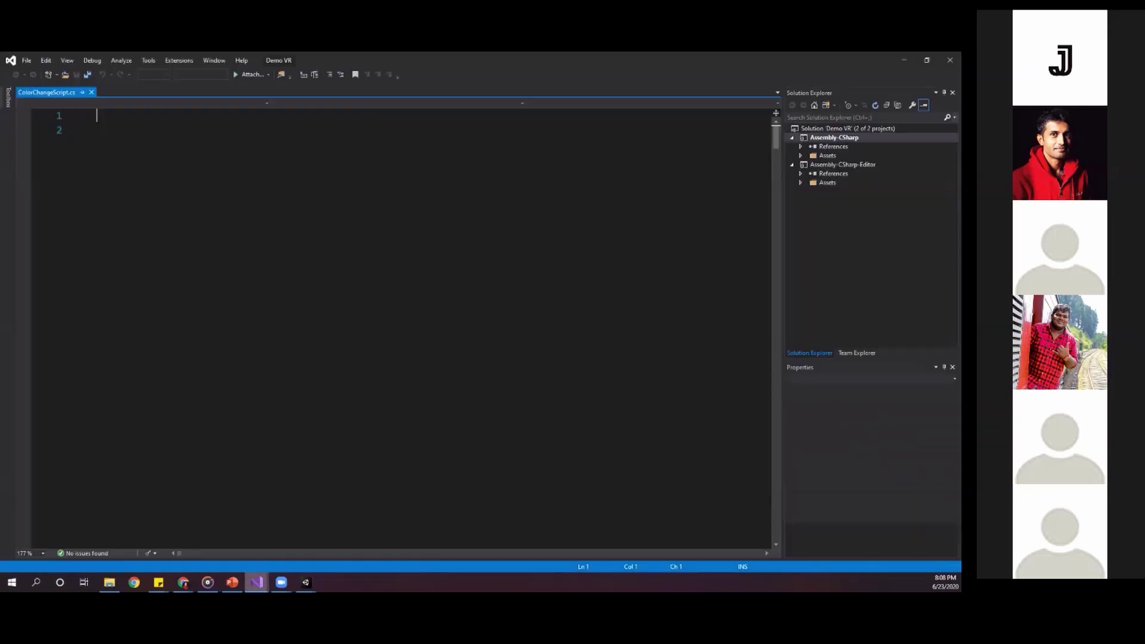
click(230, 218)
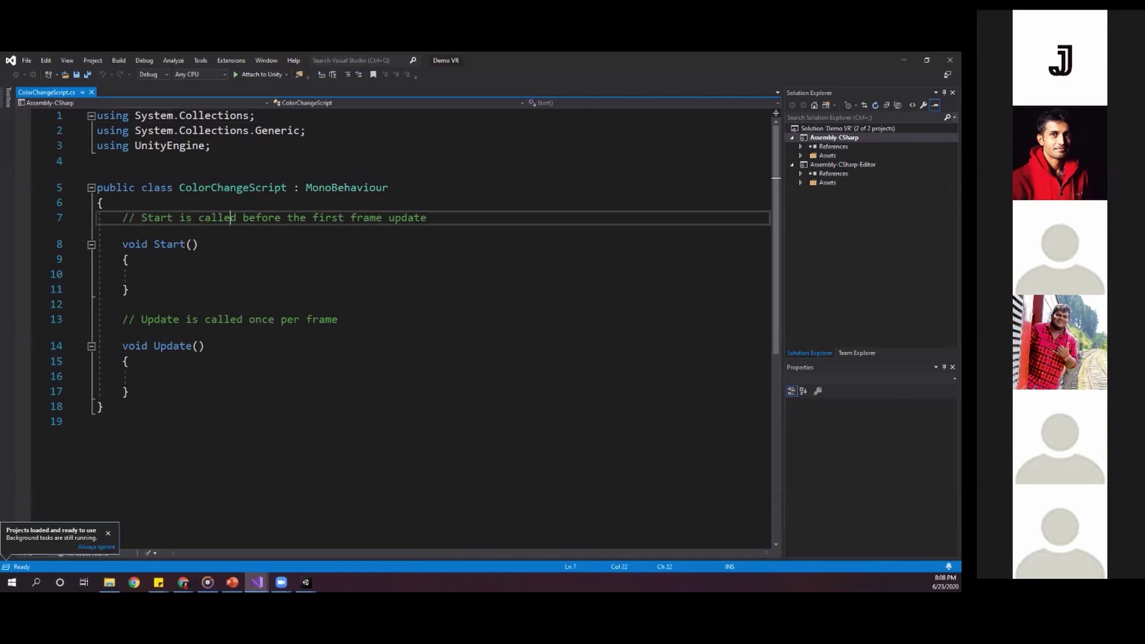
drag(104, 407, 95, 187)
click(205, 346)
click(129, 392)
key(Return)
key(Return)
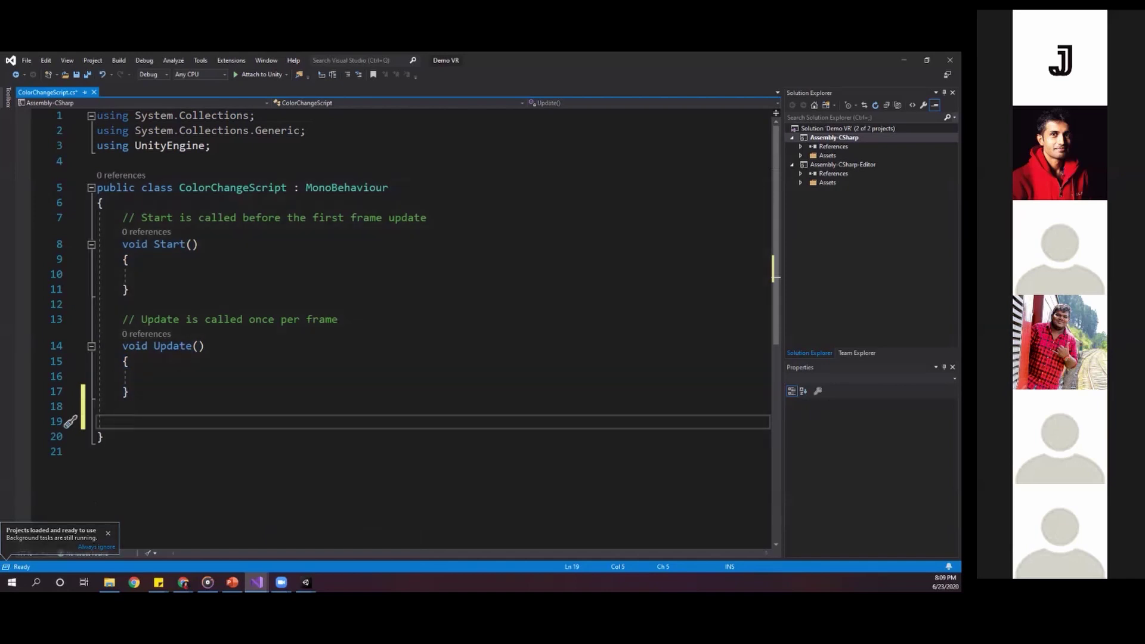
key(alt+Tab)
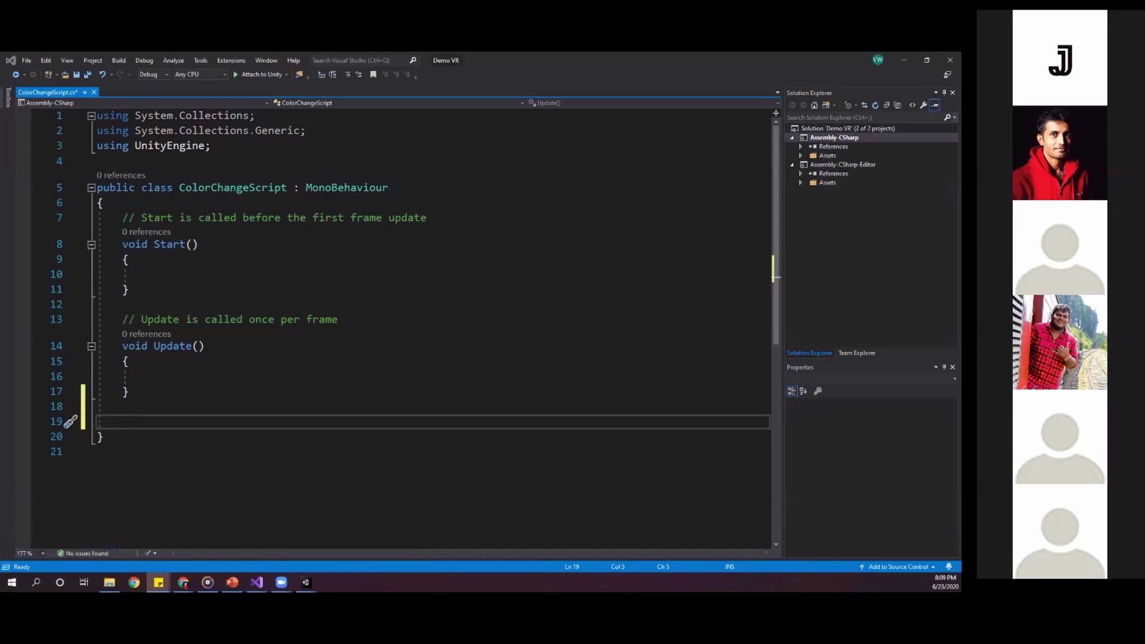
key(alt+Tab)
text(public void Red()     {         GetComponent<Renderer>().material.color = Color.red;     }     public void Blue()     {         GetComponent<Renderer>().material.color = Color.blue;     }     public void Black()     {         GetComponent<Renderer>().material.color = Color.black;     })
click(230, 352)
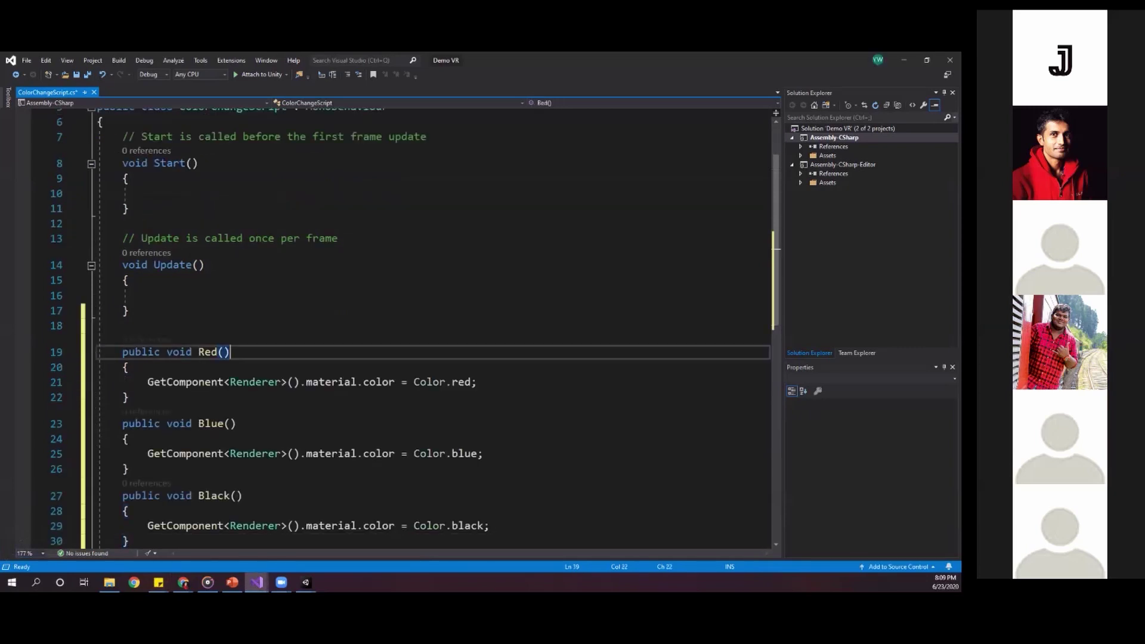
- Review the names and bodies of the Red, Blue and Black methods in the script
scroll(433, 328, down, 1)
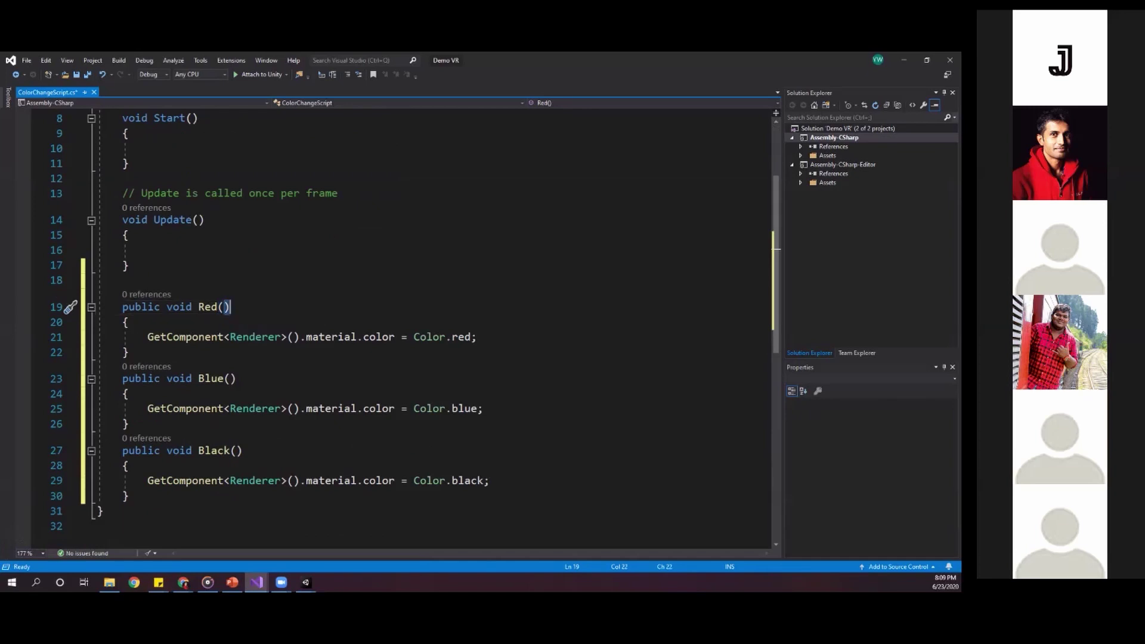
scroll(403, 328, up, 3)
scroll(402, 328, down, 2)
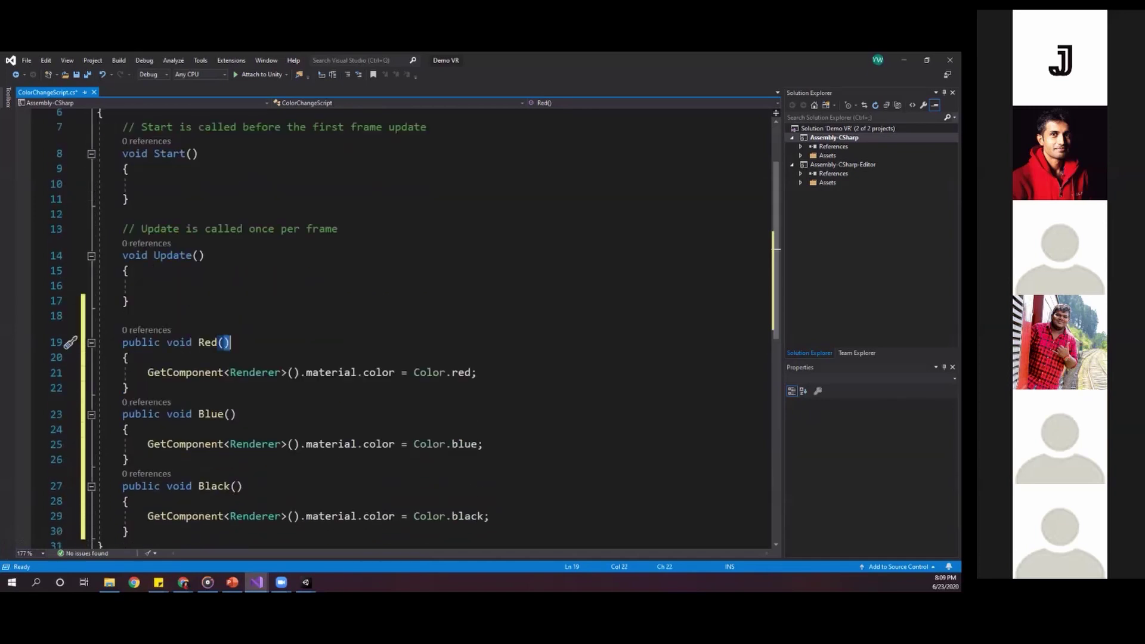
drag(217, 342, 198, 342)
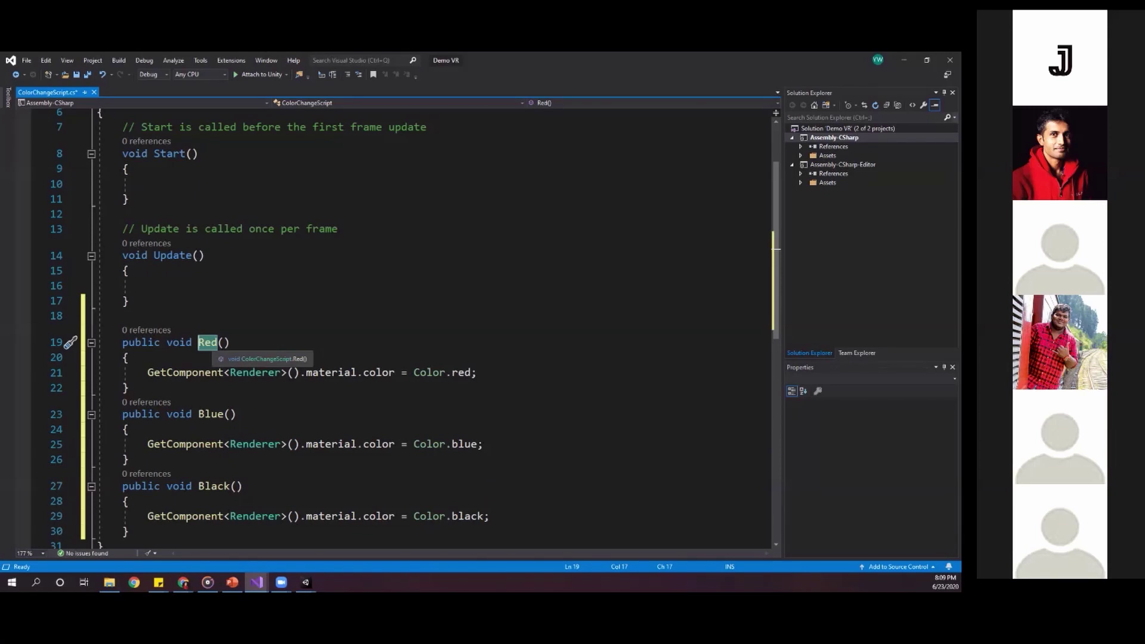
click(212, 414)
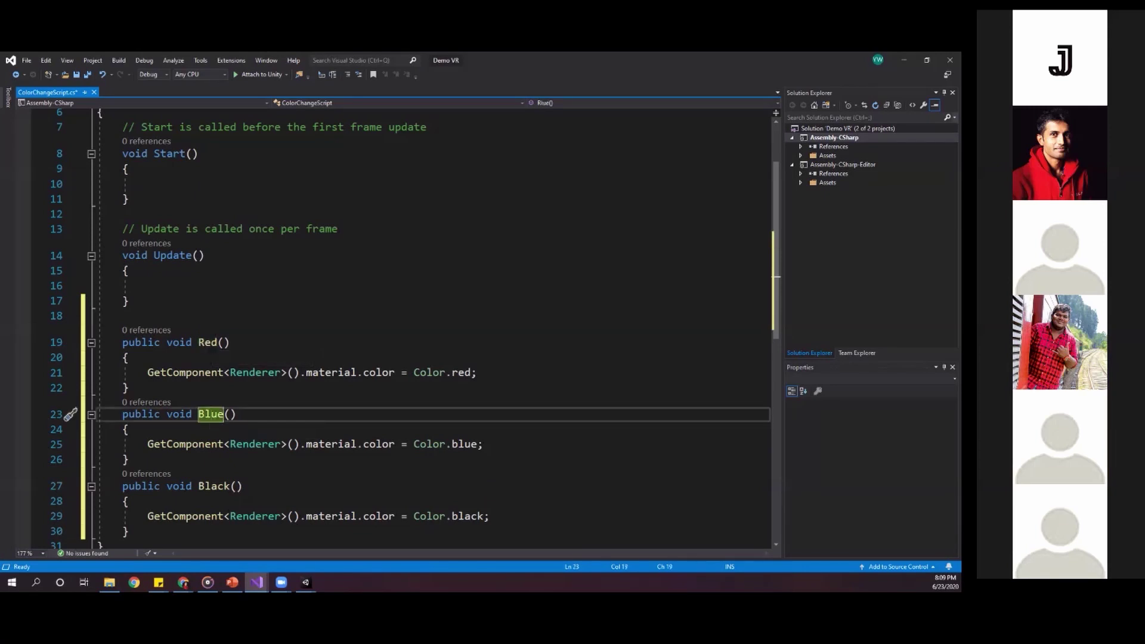
scroll(211, 414, down, 3)
double_click(214, 350)
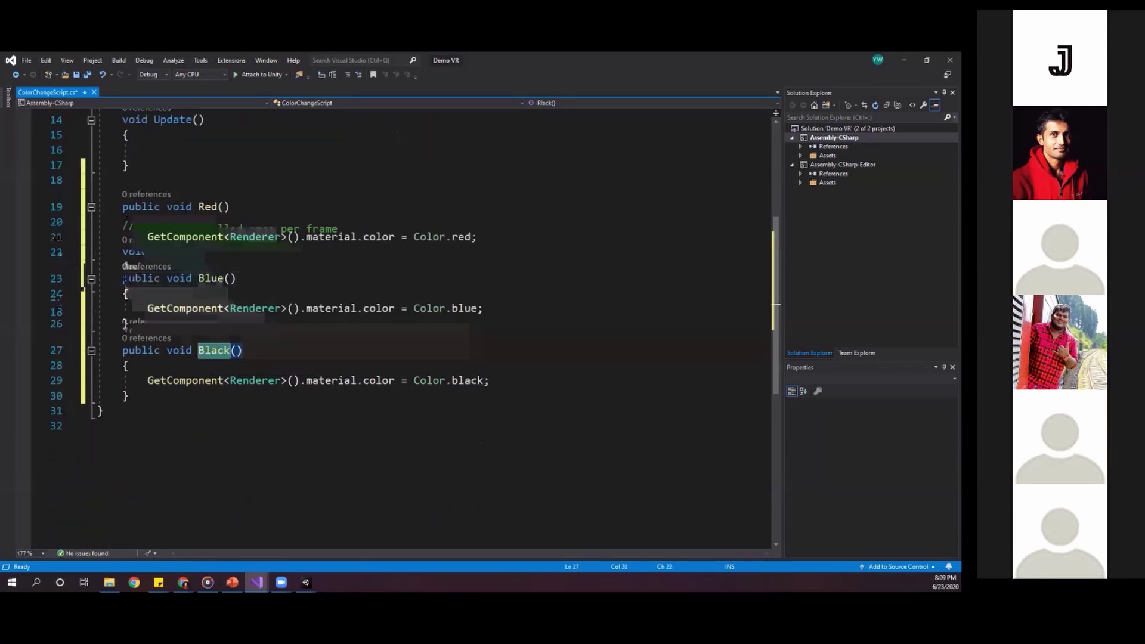
scroll(399, 328, up, 1)
- Examine the Red method's statement part by part, from GetComponent and its Renderer type to the material property
drag(130, 296, 98, 253)
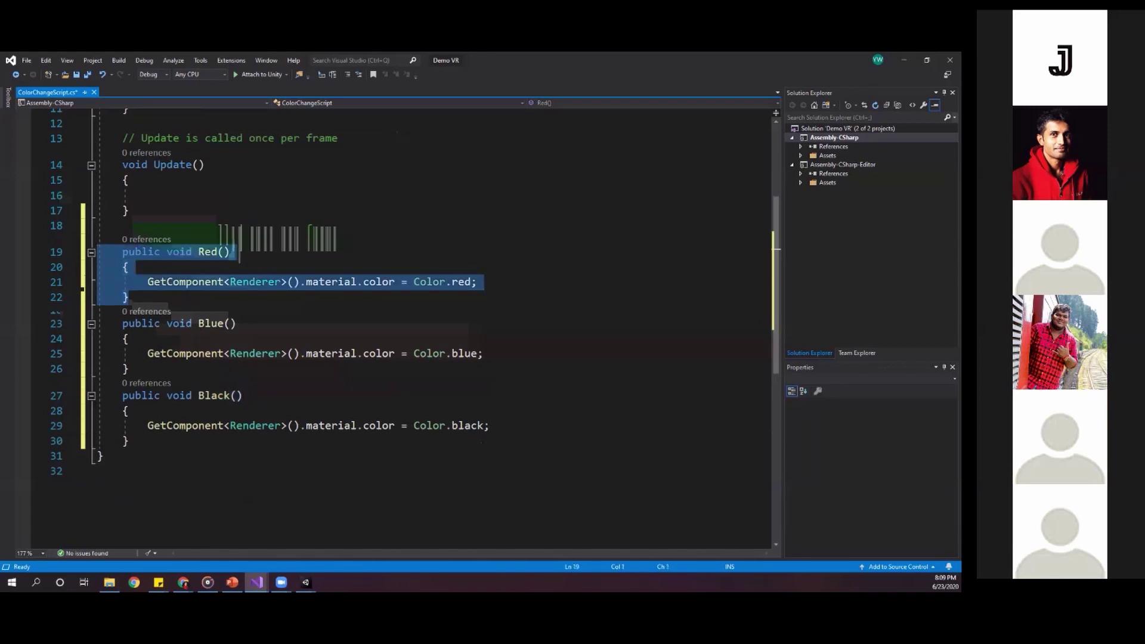
double_click(197, 281)
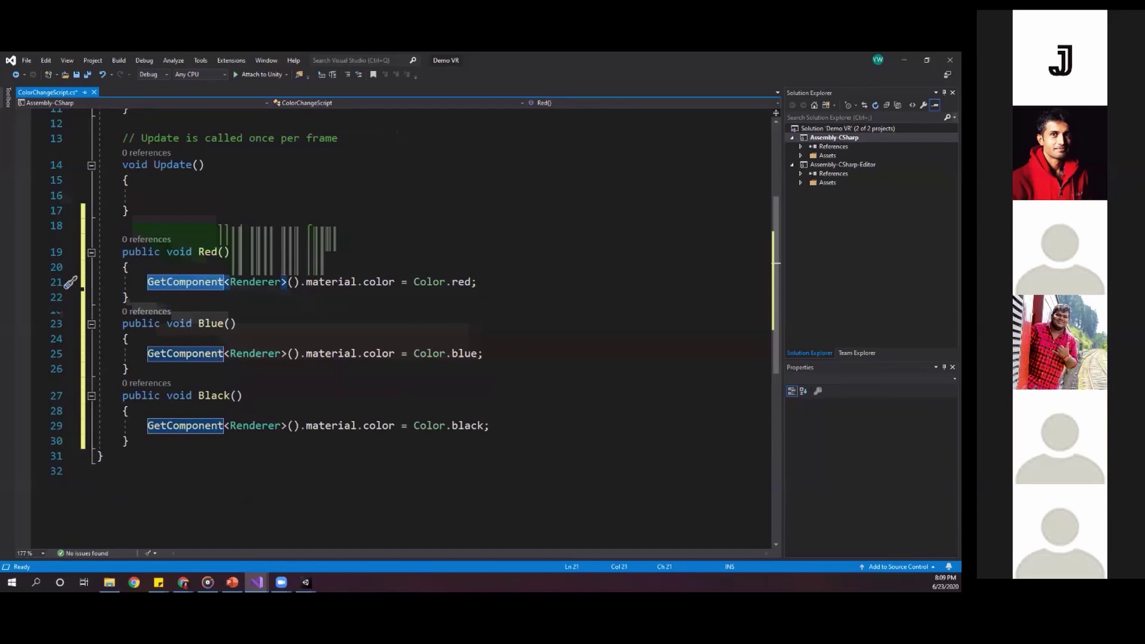
click(204, 281)
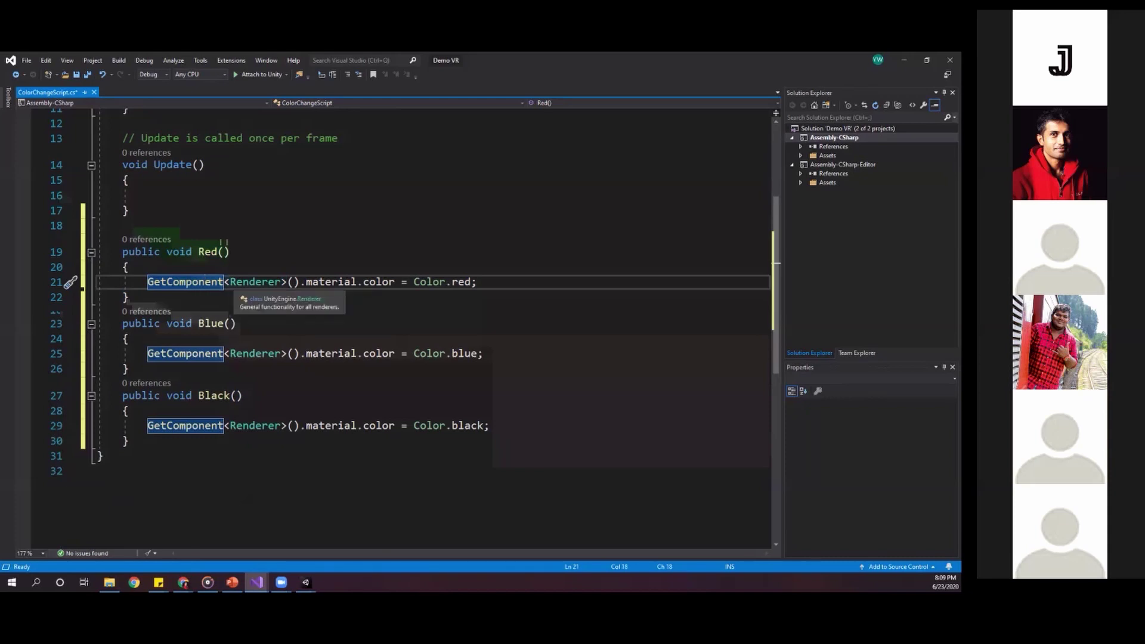
click(231, 252)
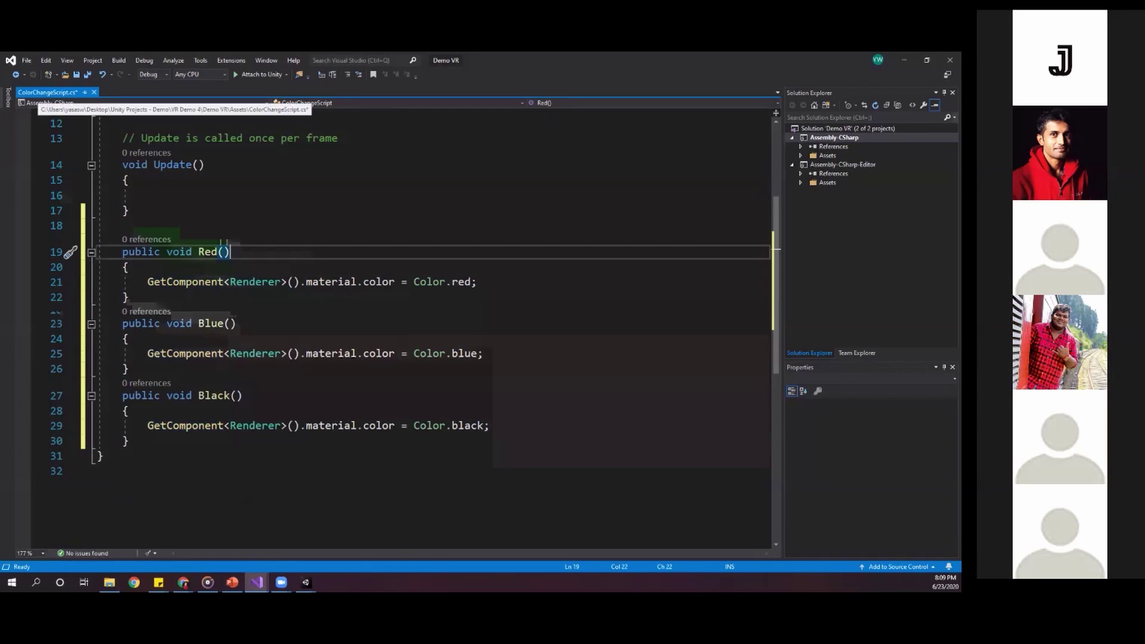
key(Down)
key(Down)
key(Down)
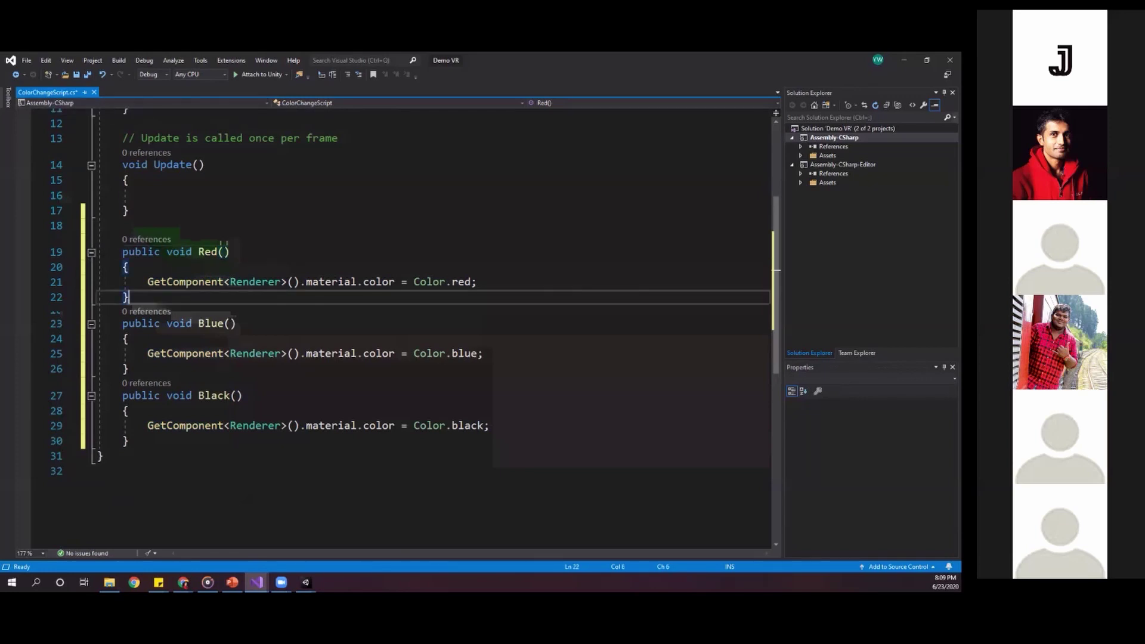
drag(128, 297, 123, 268)
double_click(188, 282)
click(236, 283)
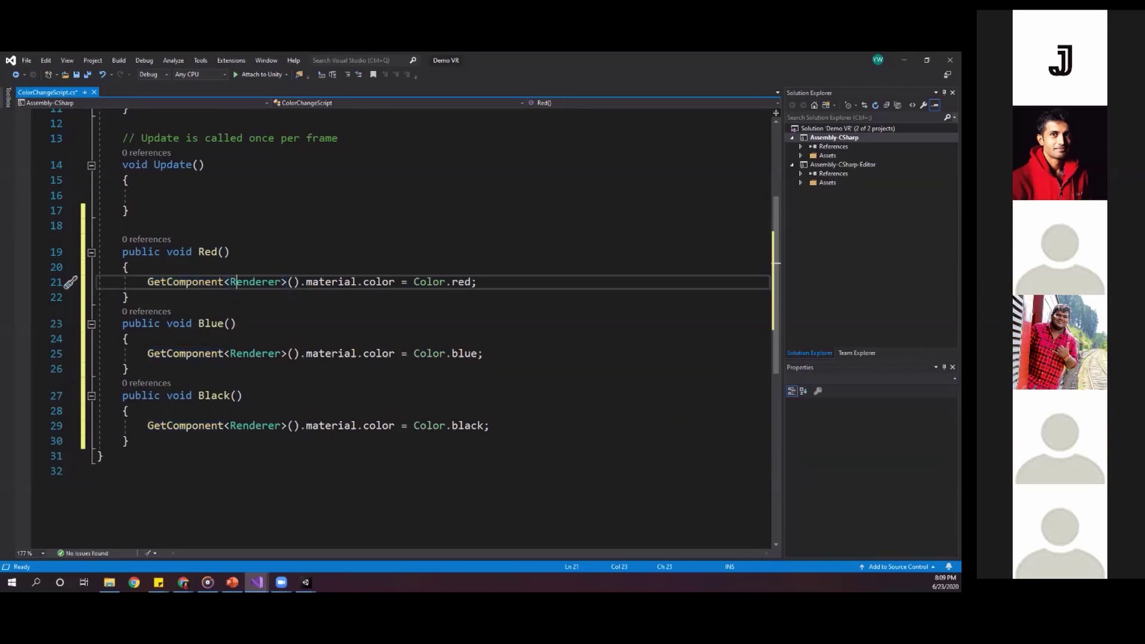
key(Home)
key(shift+Up)
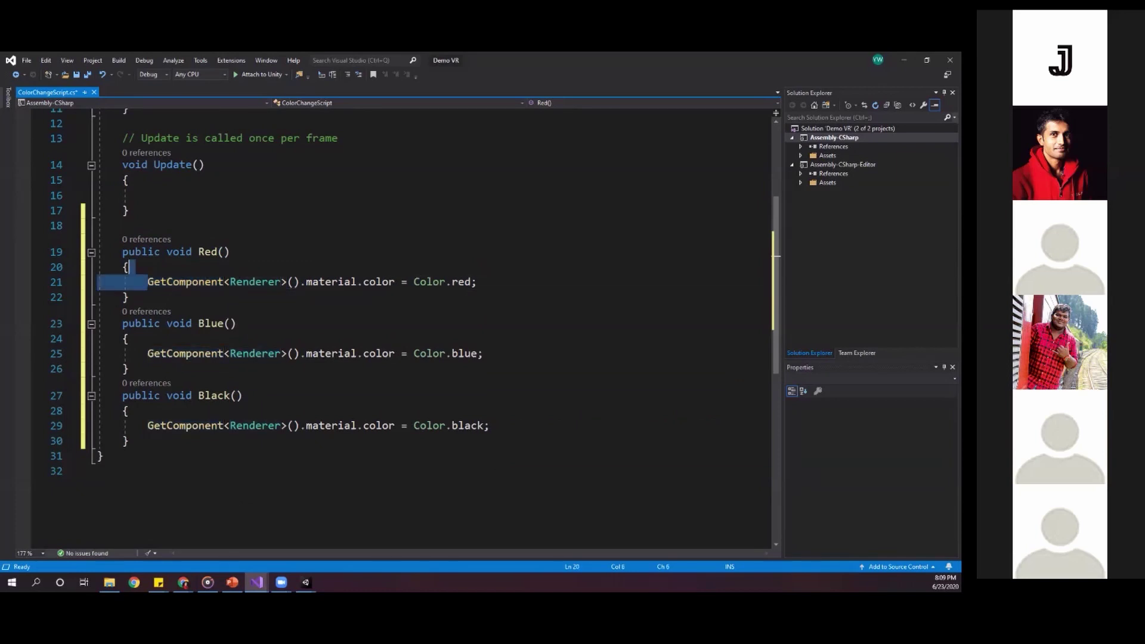
drag(129, 268, 281, 282)
click(287, 282)
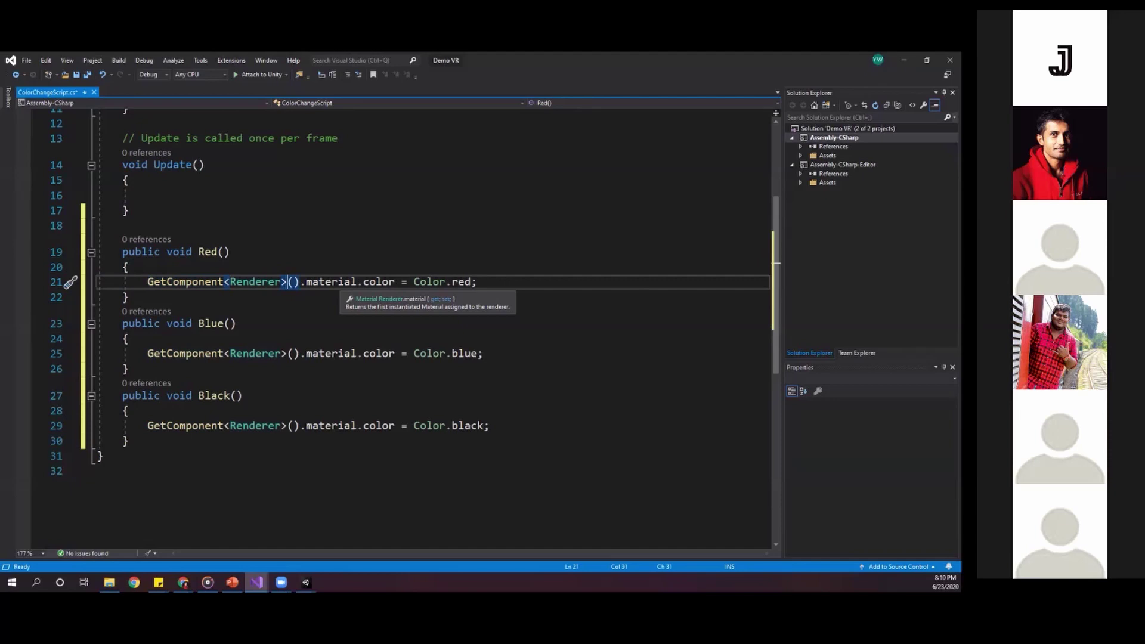
double_click(331, 281)
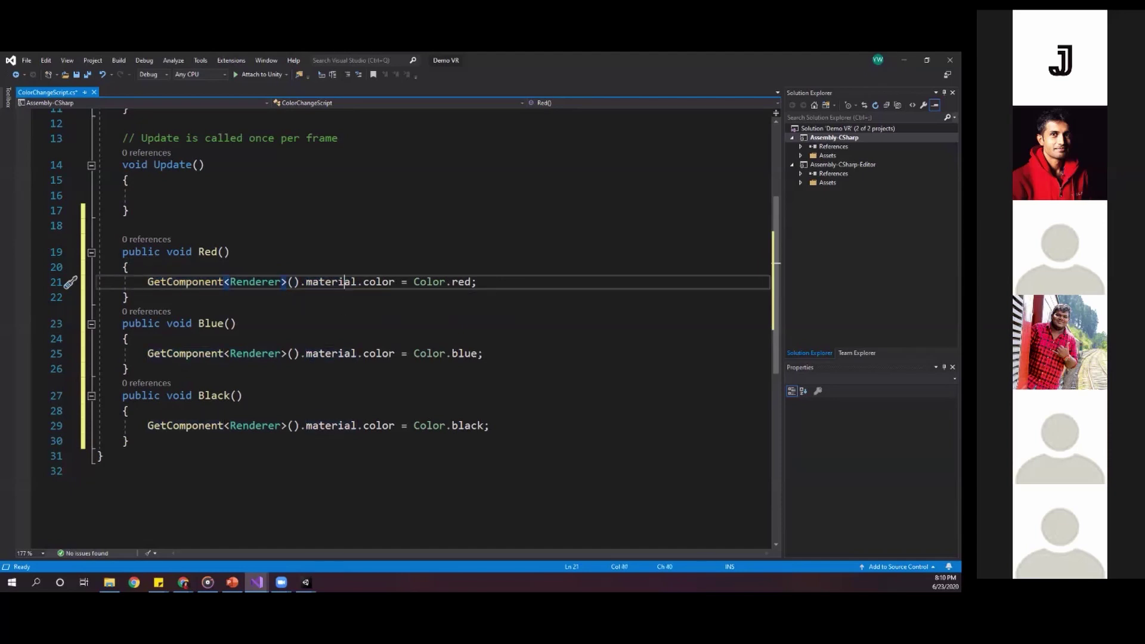
- Examine the color property in the Red method and the color values assigned in the Red, Blue and Black methods
double_click(379, 282)
drag(414, 281, 477, 282)
drag(414, 354, 484, 354)
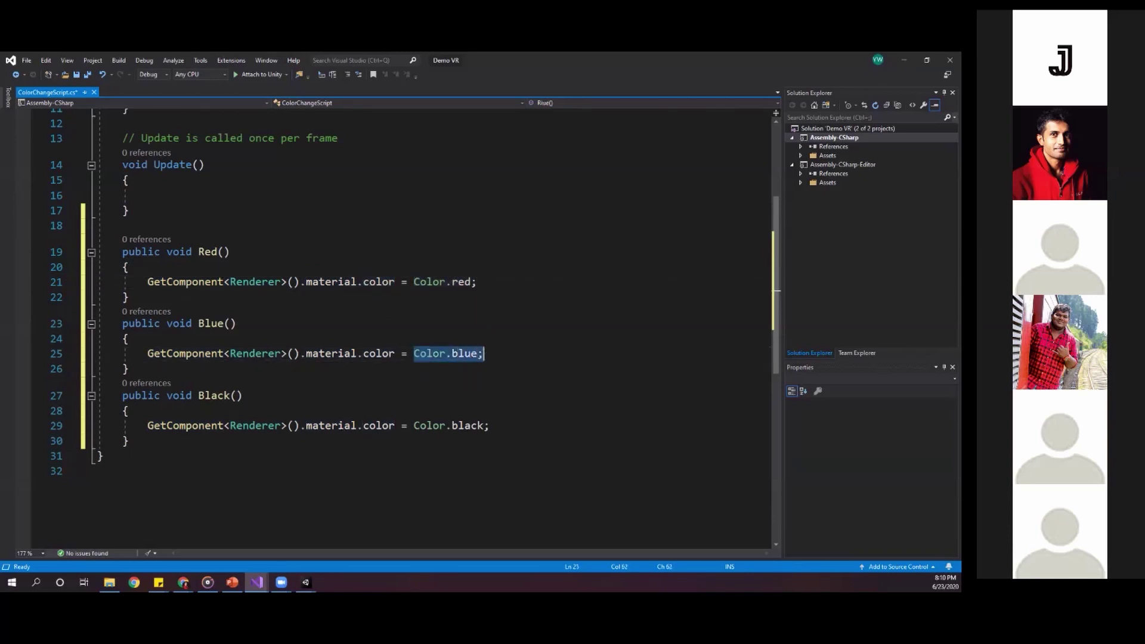
drag(414, 425, 484, 425)
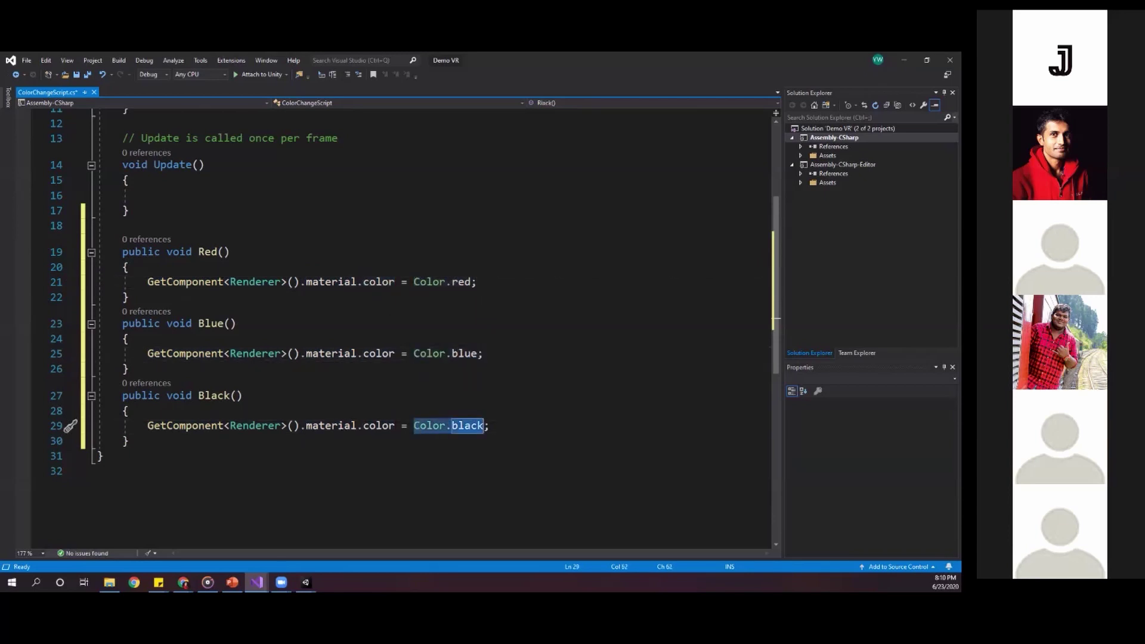
- Compare each method name, Red, Blue and Black, with the color that its statement assigns
click(199, 252)
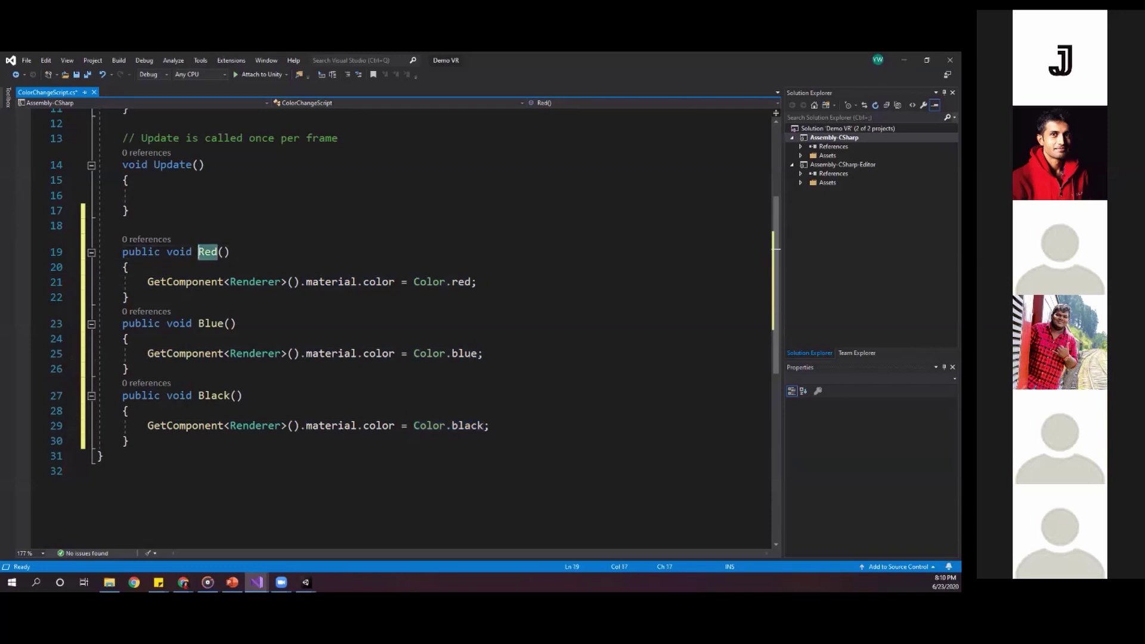
double_click(352, 282)
drag(394, 283, 204, 282)
double_click(457, 282)
double_click(216, 324)
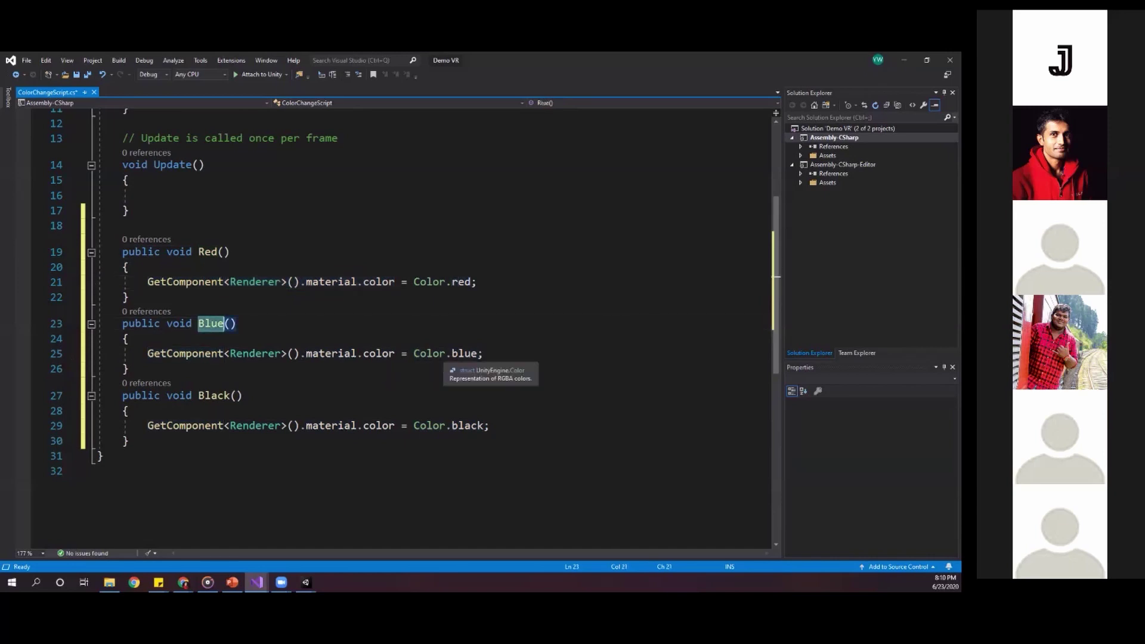
click(451, 353)
double_click(464, 353)
double_click(214, 396)
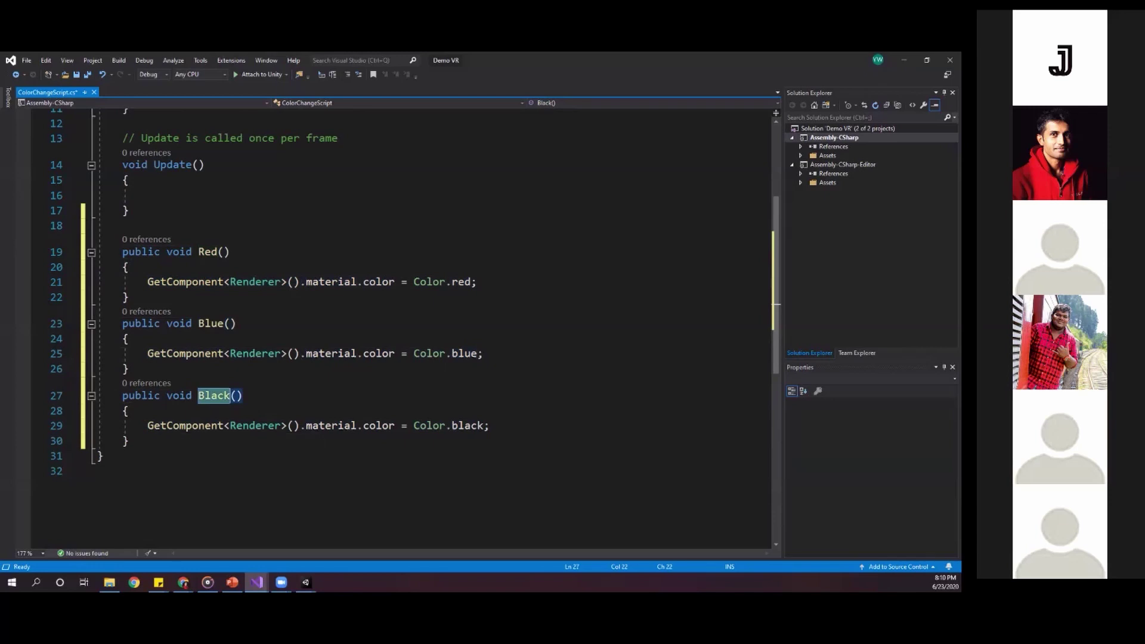
click(477, 426)
double_click(481, 425)
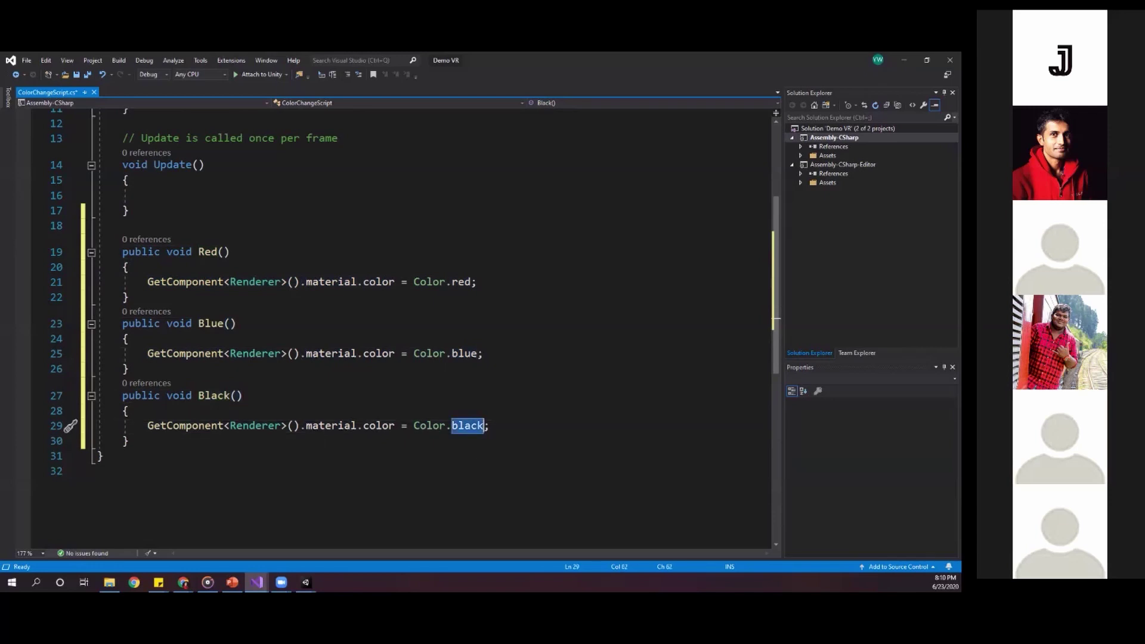
- Look over the Start and Update methods and save ColorChangeScript
scroll(400, 328, up, 4)
drag(129, 391, 110, 243)
click(198, 244)
double_click(173, 346)
click(232, 319)
key(ctrl+s)
scroll(232, 319, down, 3)
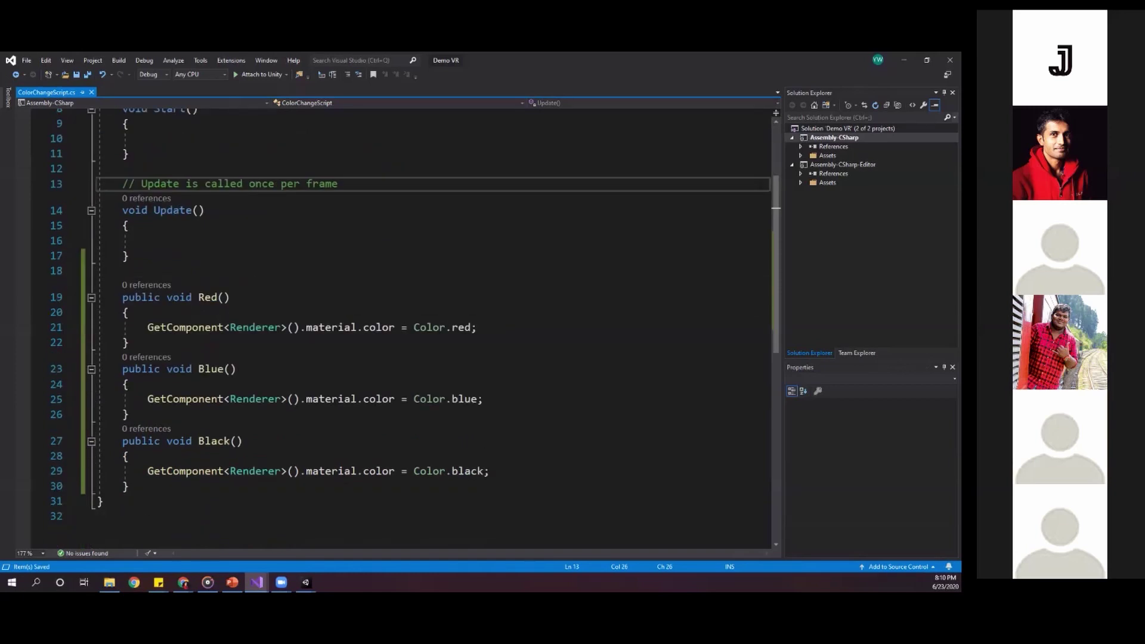
click(129, 415)
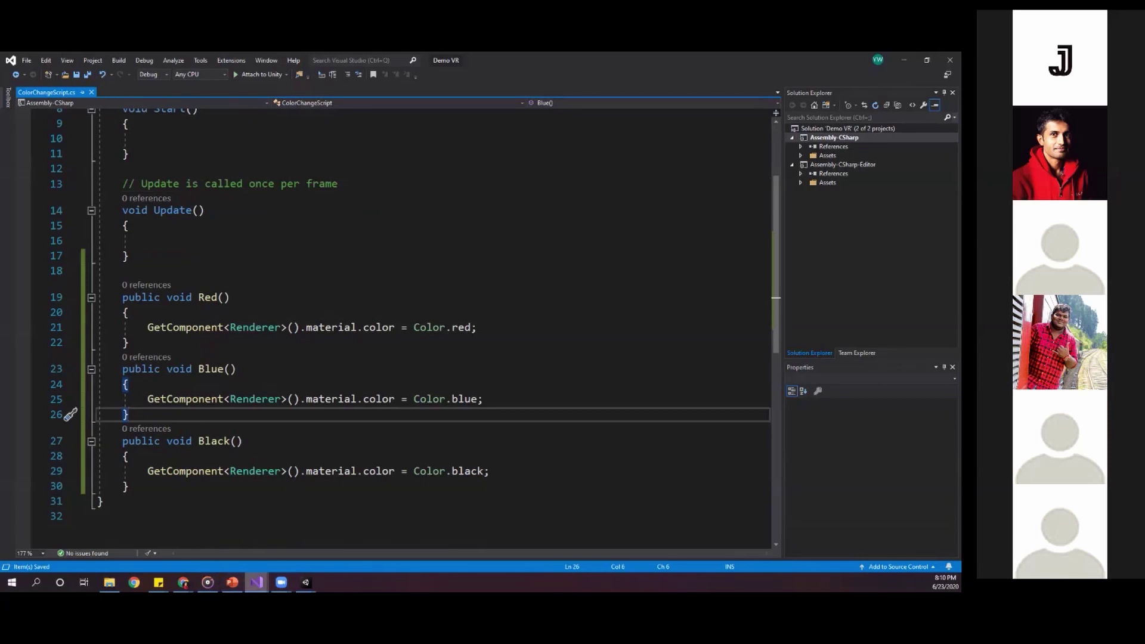
- Switch to the Demo VR project in Unity and attach ColorChangeScript to the Cube as a component below its Event Trigger
mouse_move(257, 582)
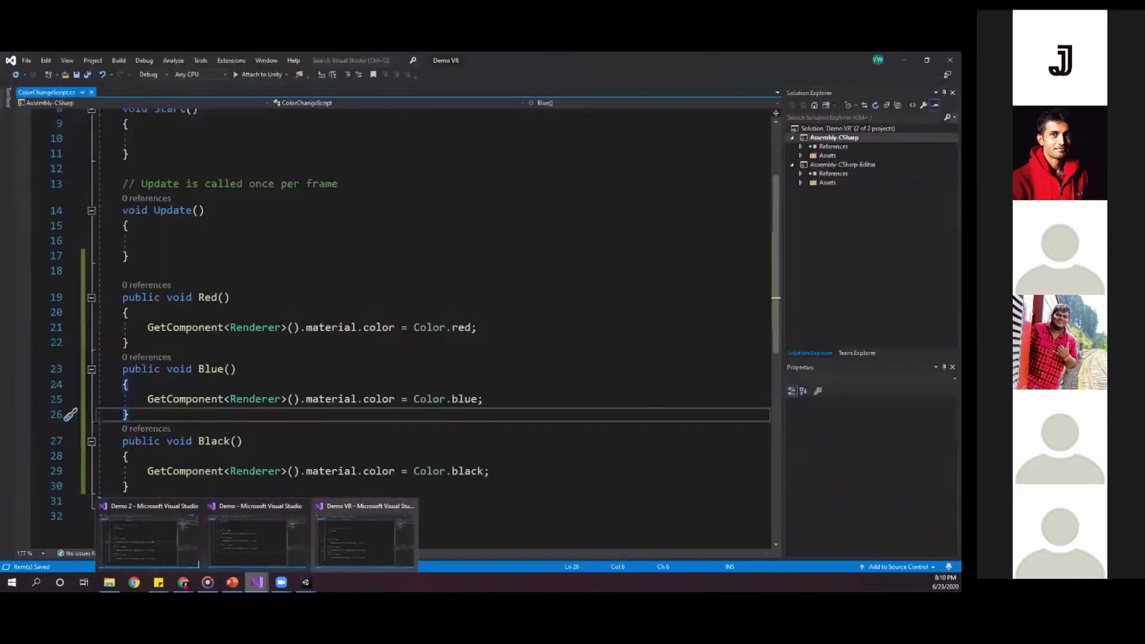
click(229, 297)
mouse_move(305, 582)
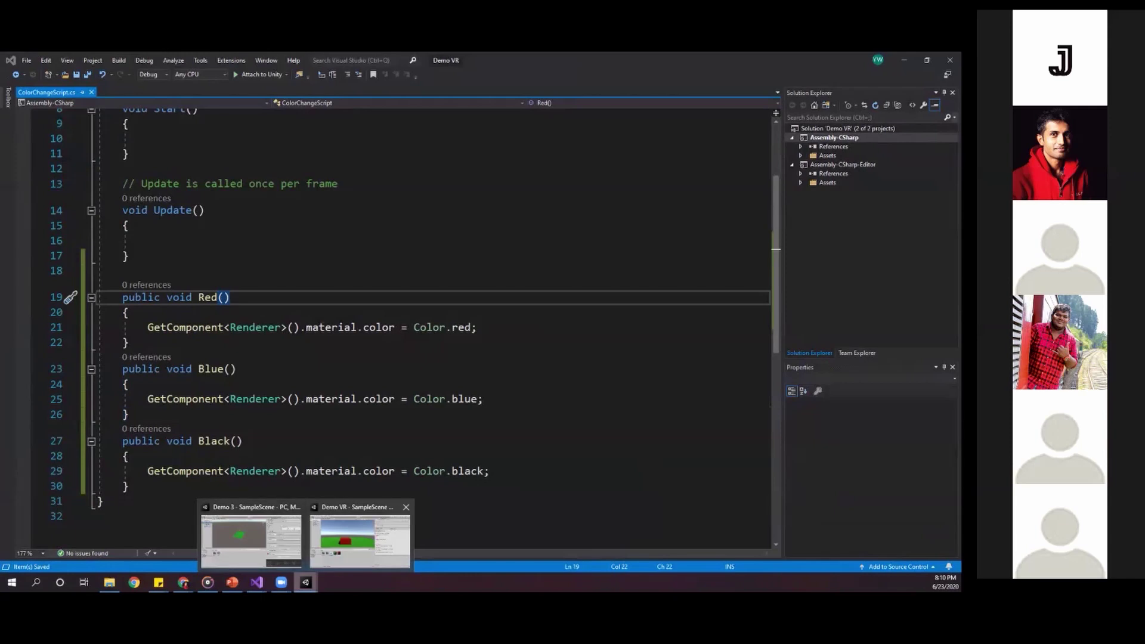
click(251, 537)
click(359, 539)
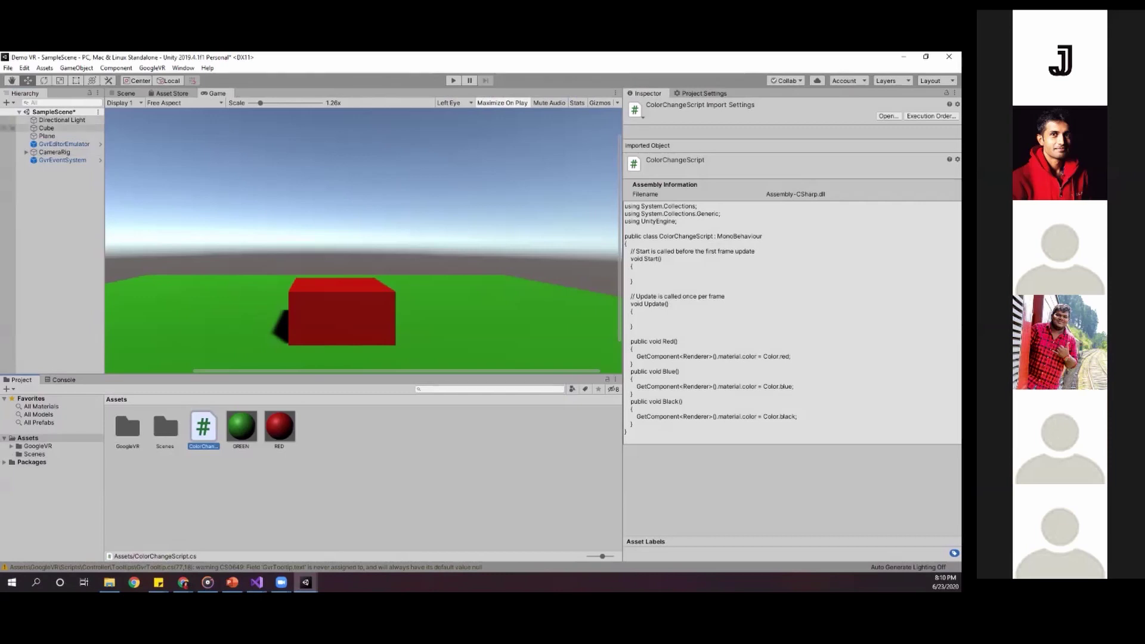
click(46, 127)
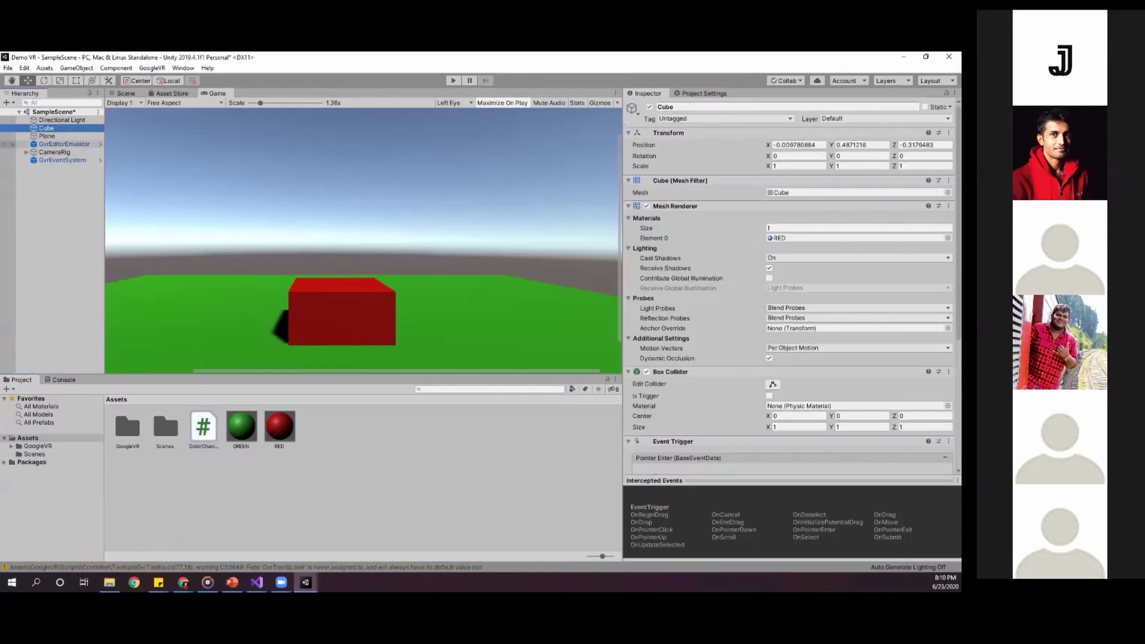
scroll(789, 287, down, 7)
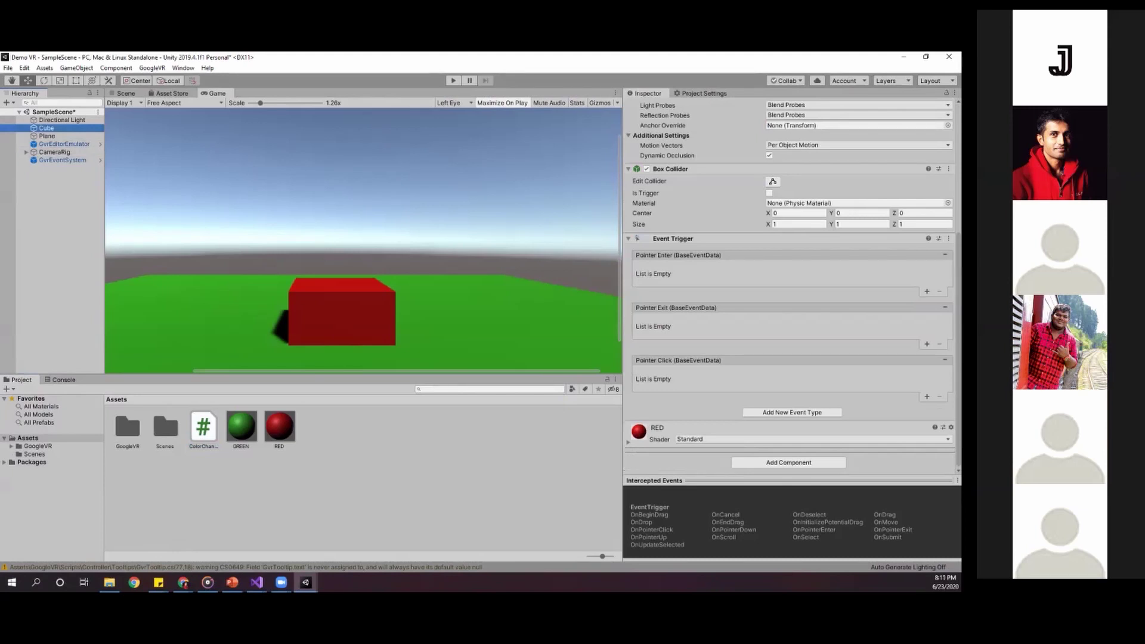
drag(203, 427, 656, 357)
scroll(790, 286, up, 4)
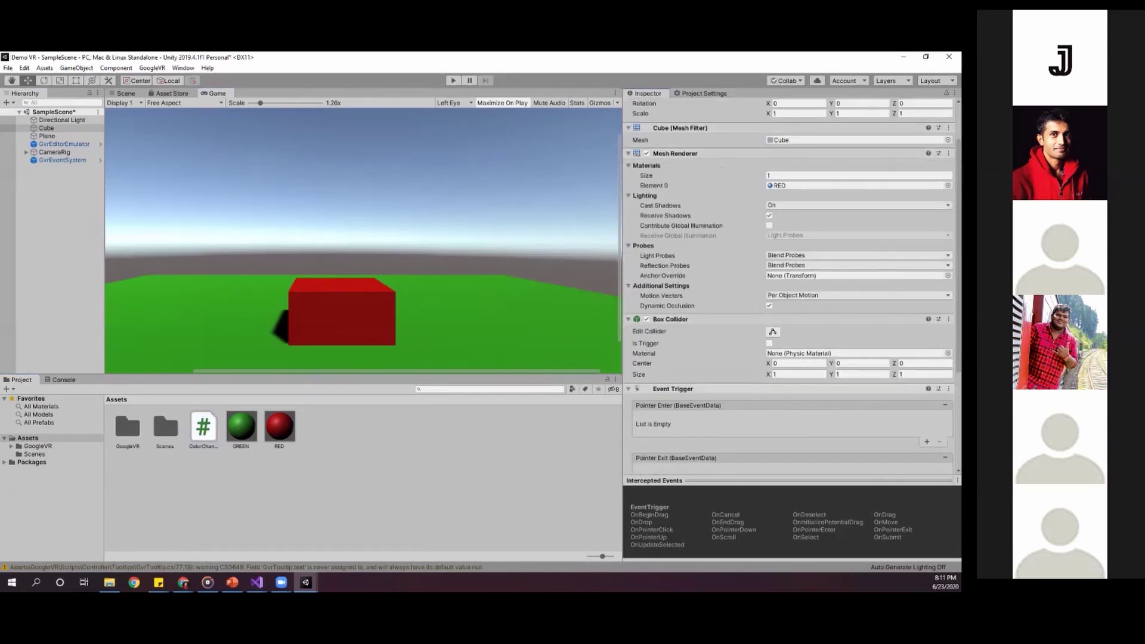
scroll(790, 286, down, 4)
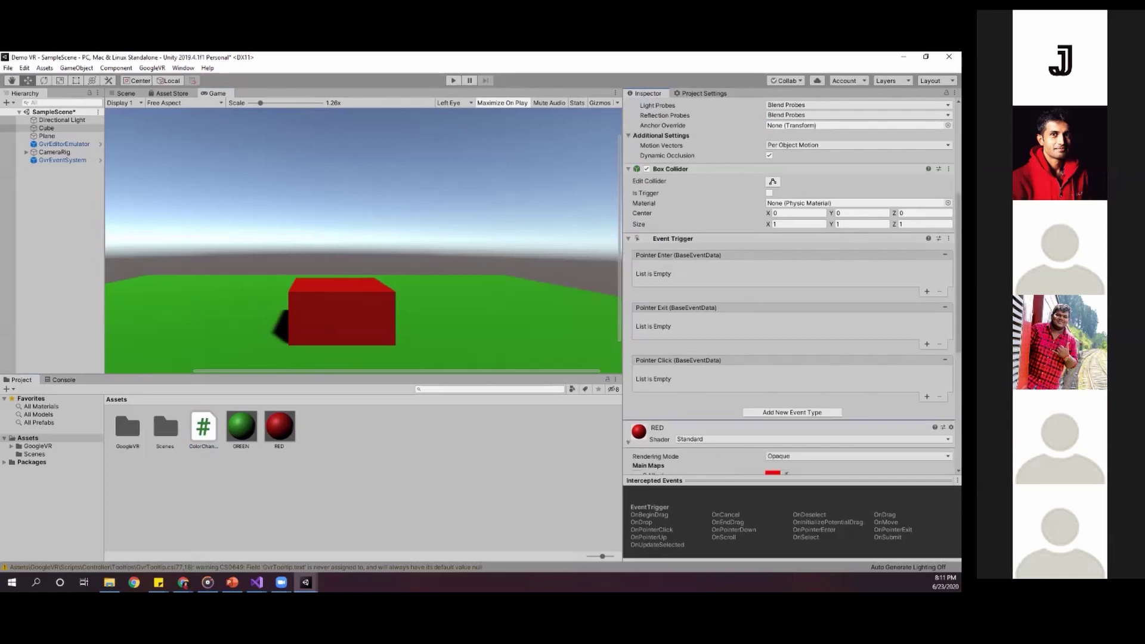
drag(203, 427, 790, 421)
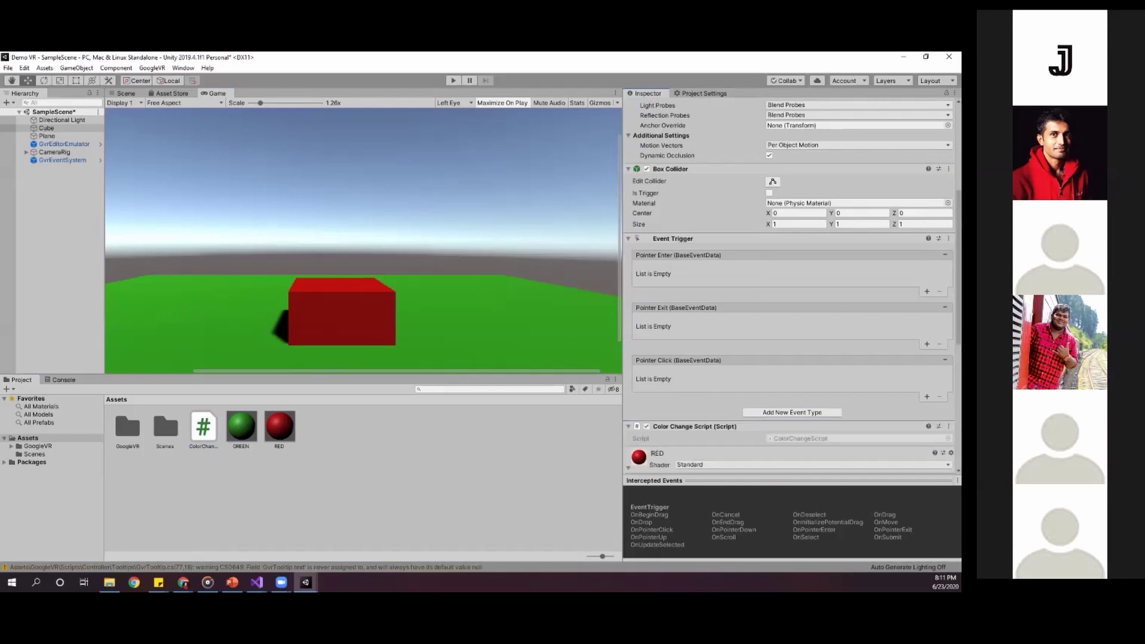
- Add a Pointer Enter entry to the Cube's Event Trigger that targets its ColorChangeScript component and calls Blue ()
scroll(658, 422, down, 3)
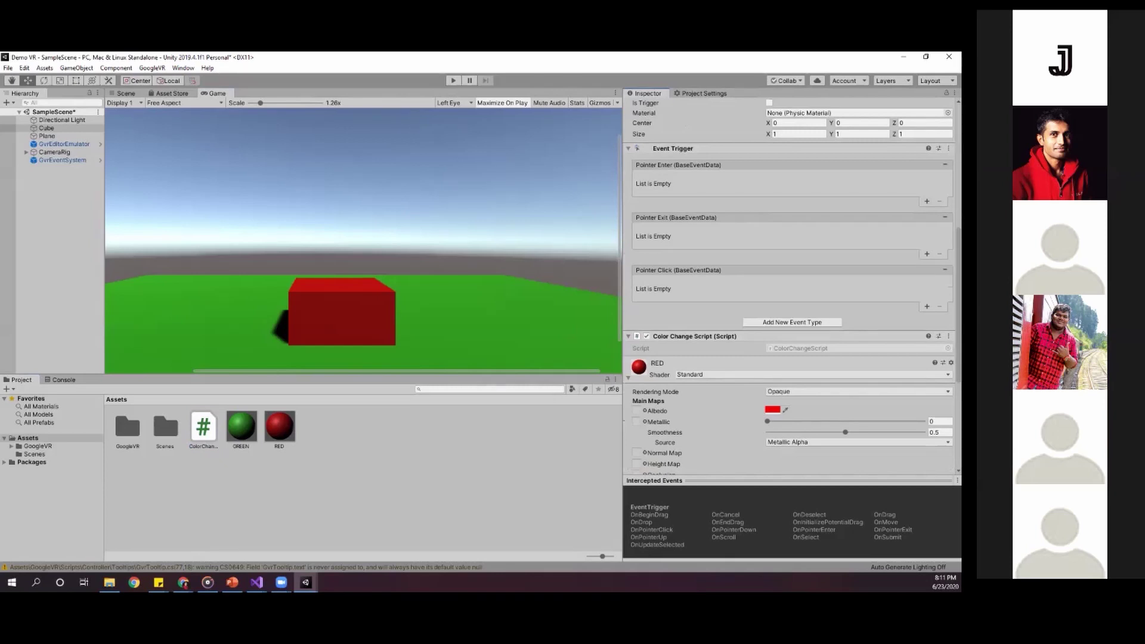
click(927, 202)
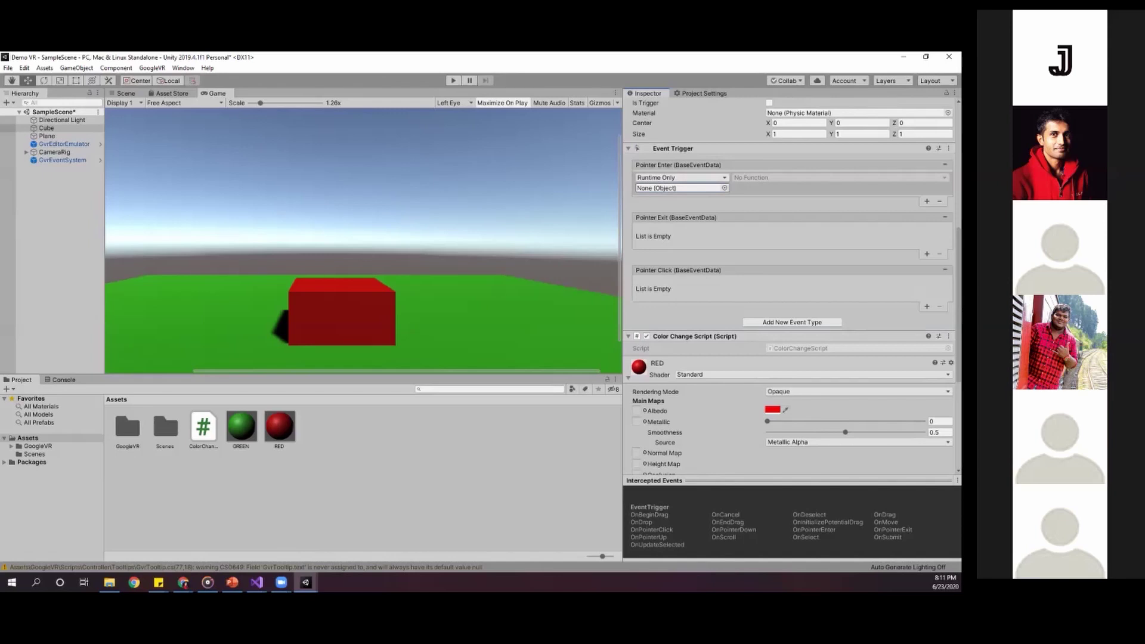
drag(694, 336, 680, 188)
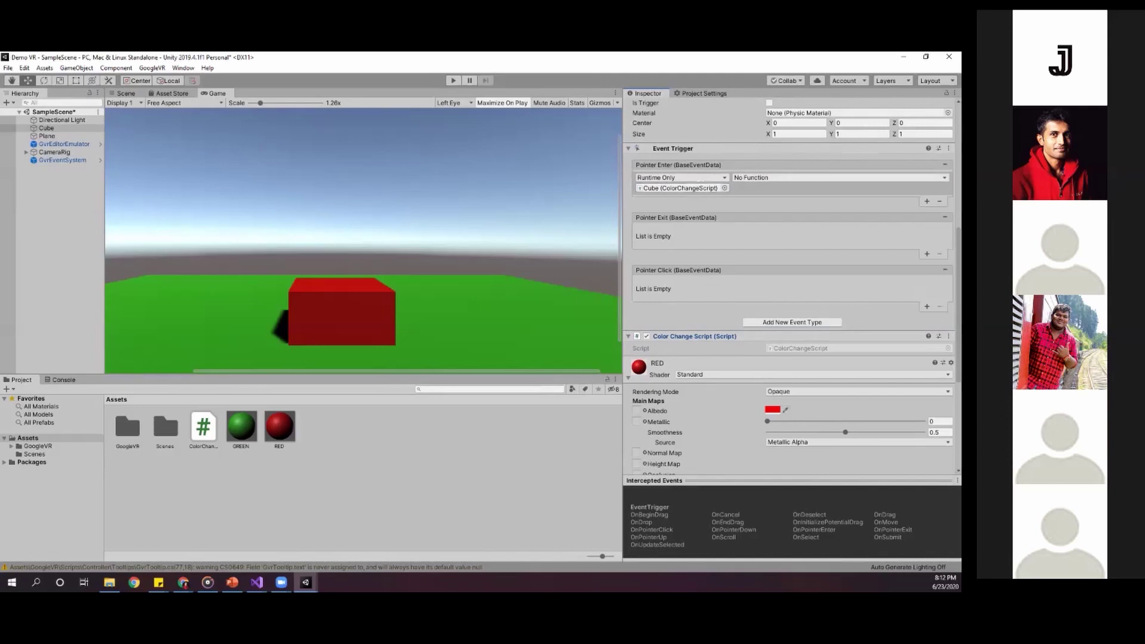
click(839, 177)
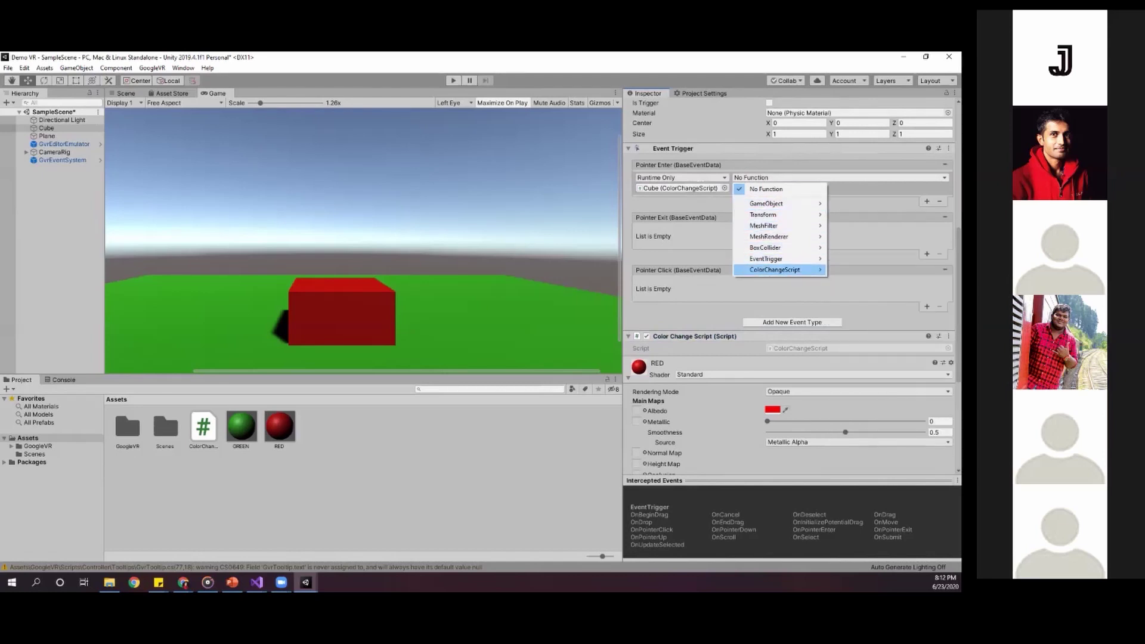
mouse_move(775, 270)
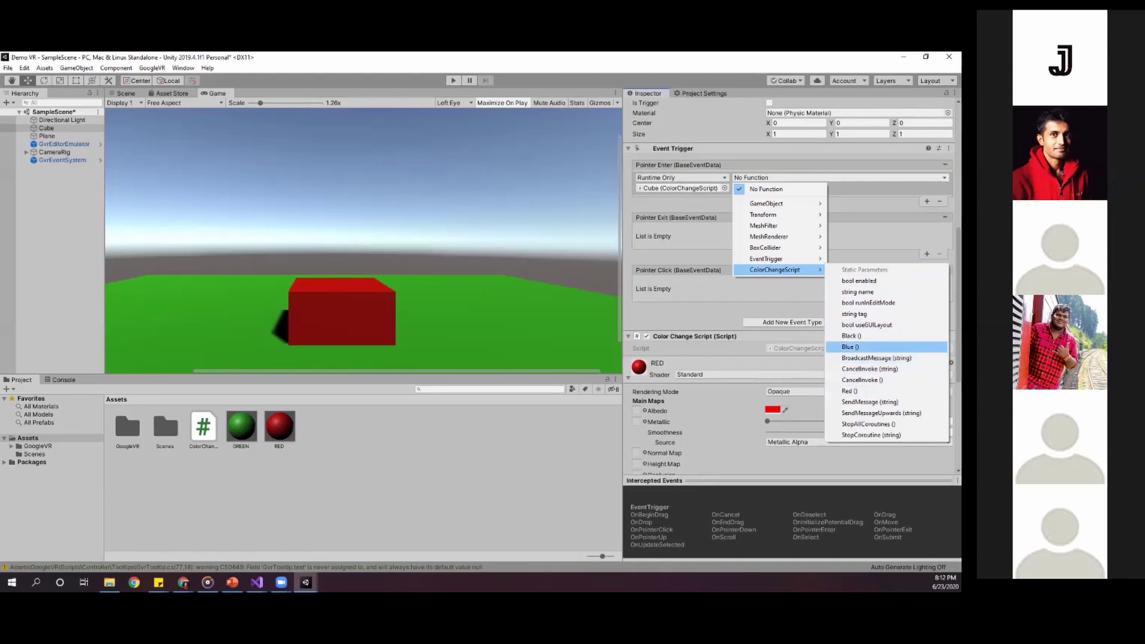
click(849, 347)
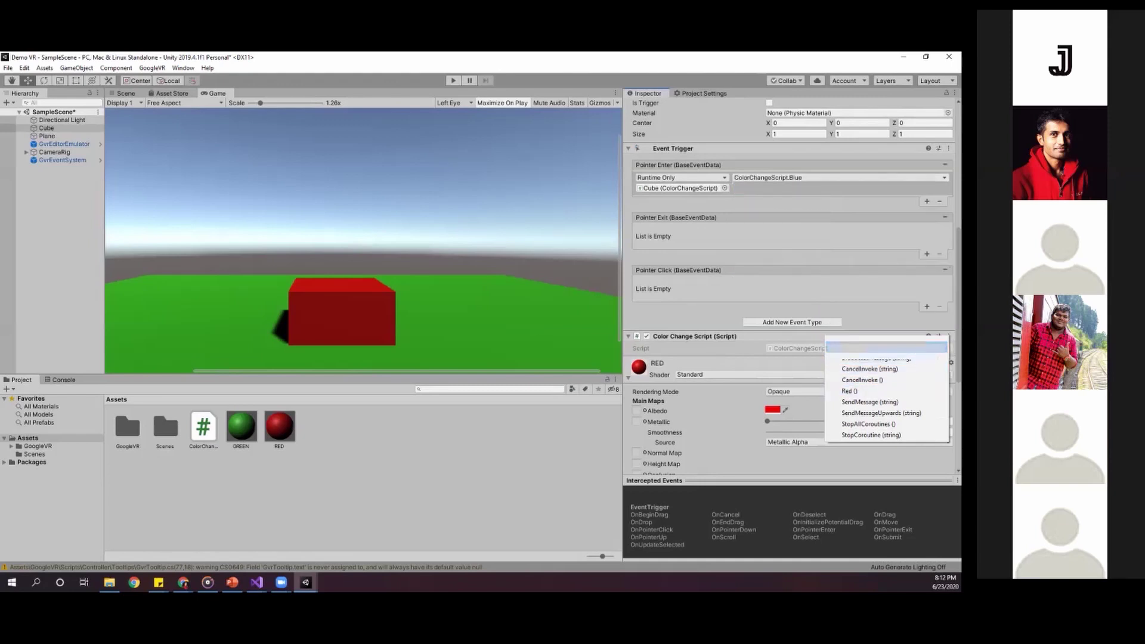
key(ctrl+s)
- Add a Pointer Exit entry to the Cube's Event Trigger that targets its ColorChangeScript component and calls Red ()
click(927, 253)
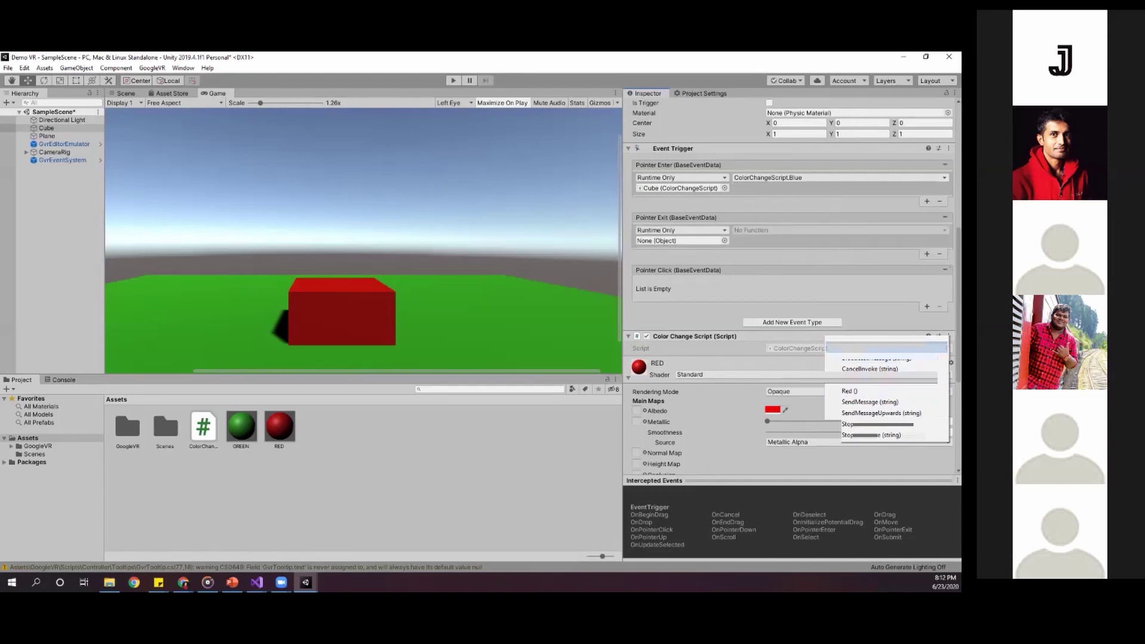
drag(695, 336, 680, 240)
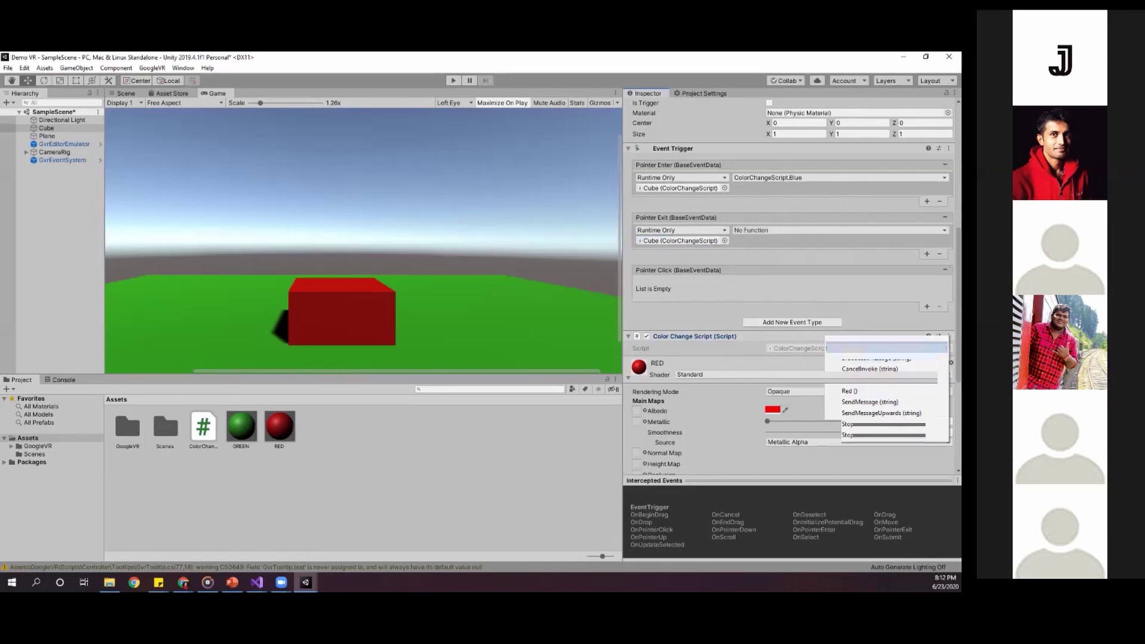
click(769, 230)
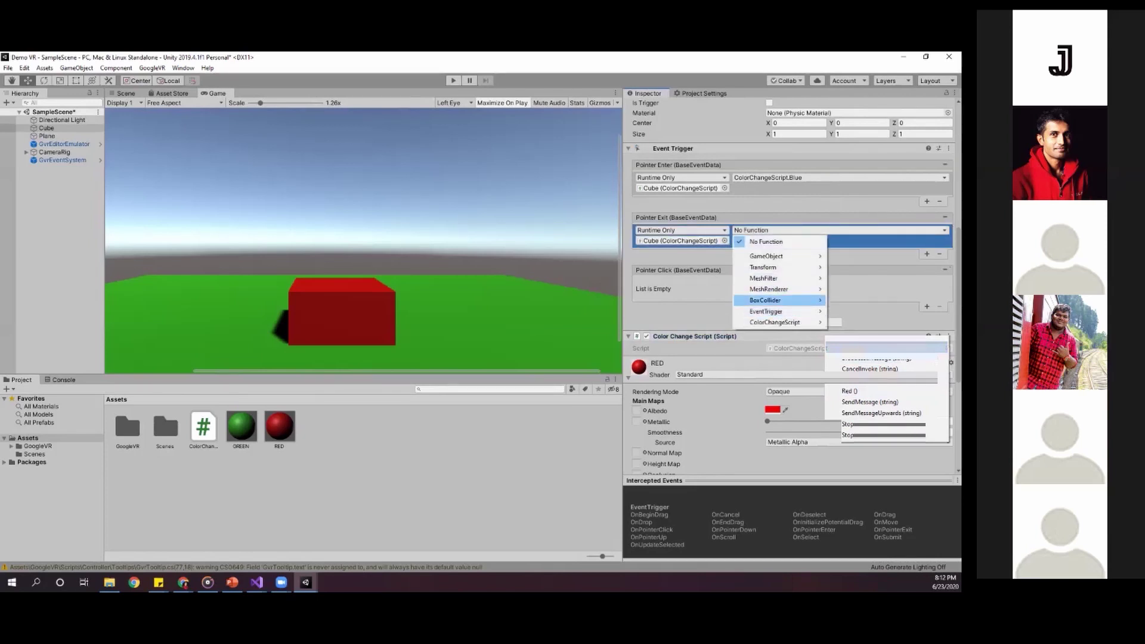
mouse_move(775, 322)
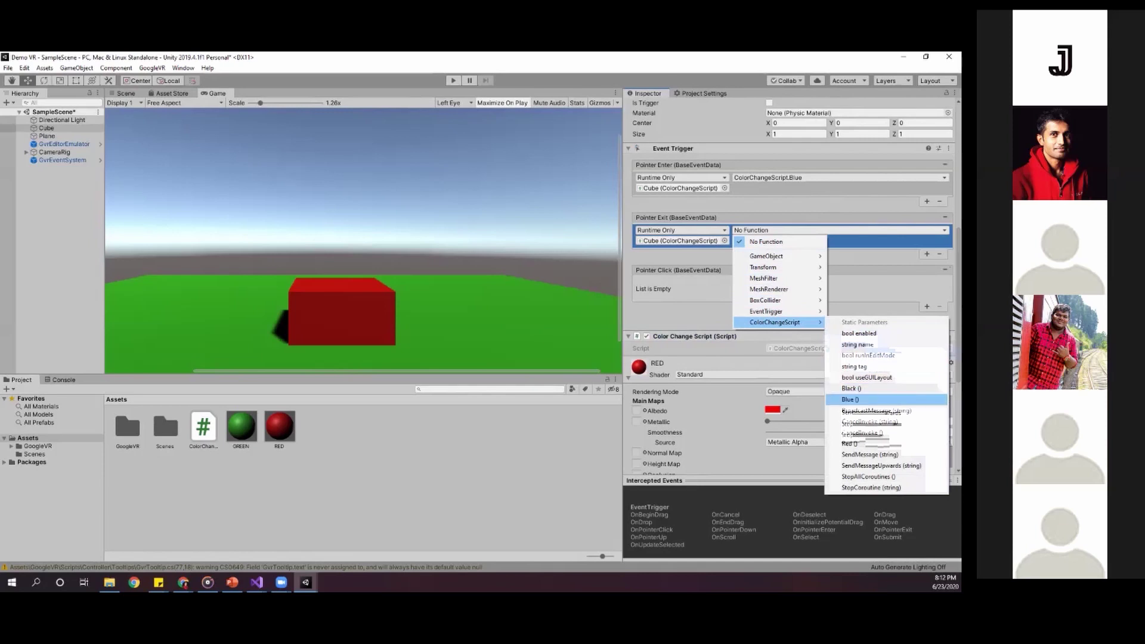
click(848, 443)
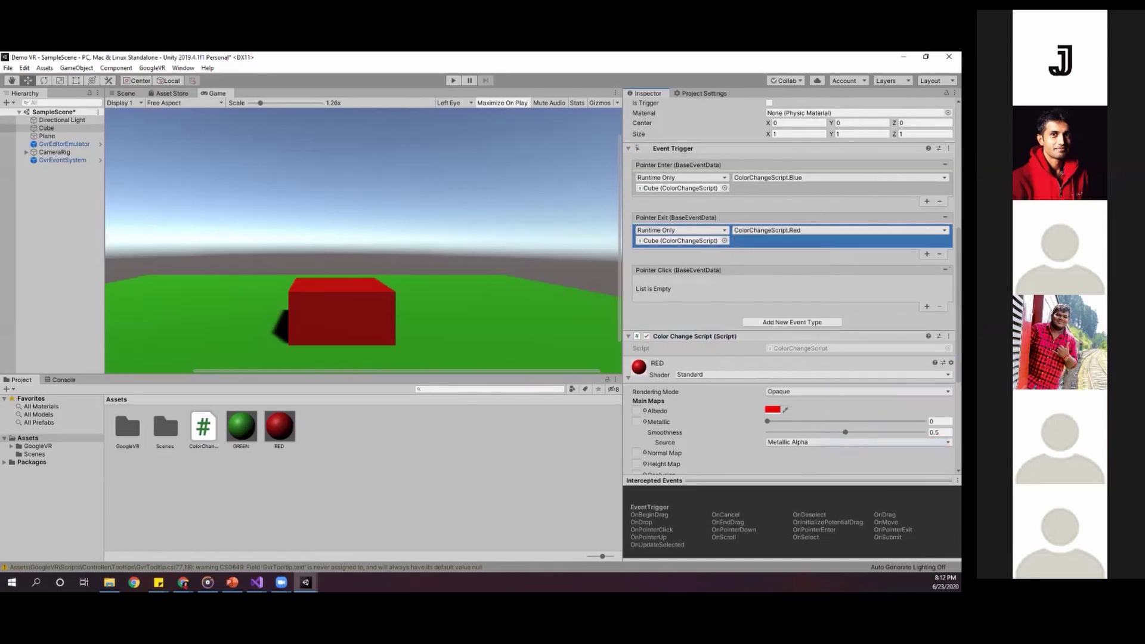
- Add a Pointer Click entry that targets the Cube's ColorChangeScript component and calls Black (), and save the scene
click(926, 306)
drag(694, 336, 679, 293)
click(769, 283)
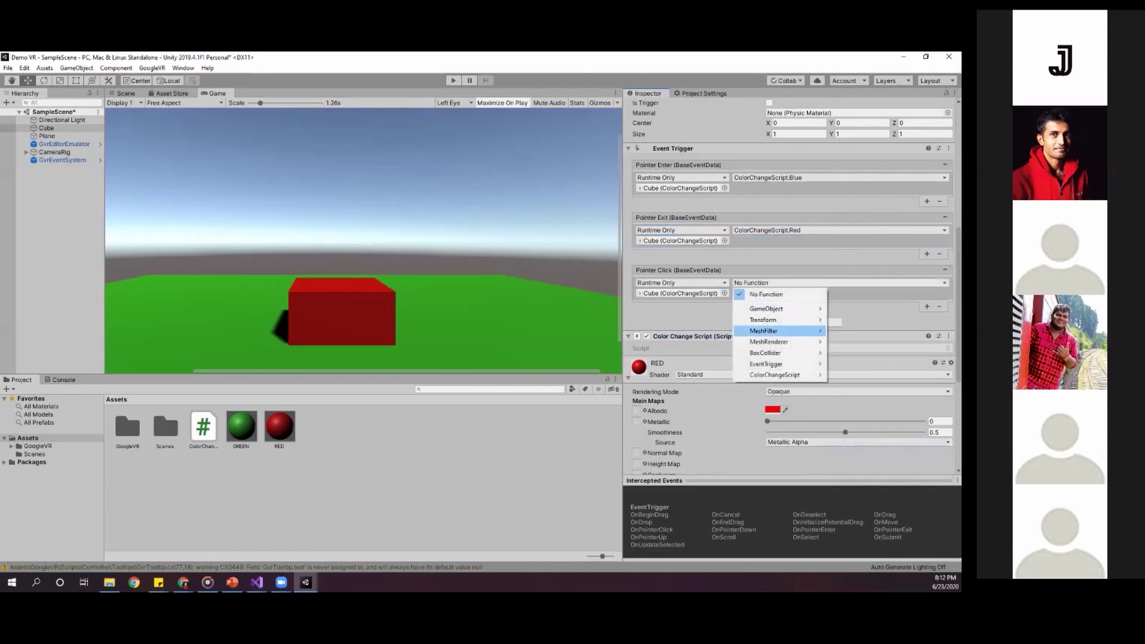
mouse_move(776, 374)
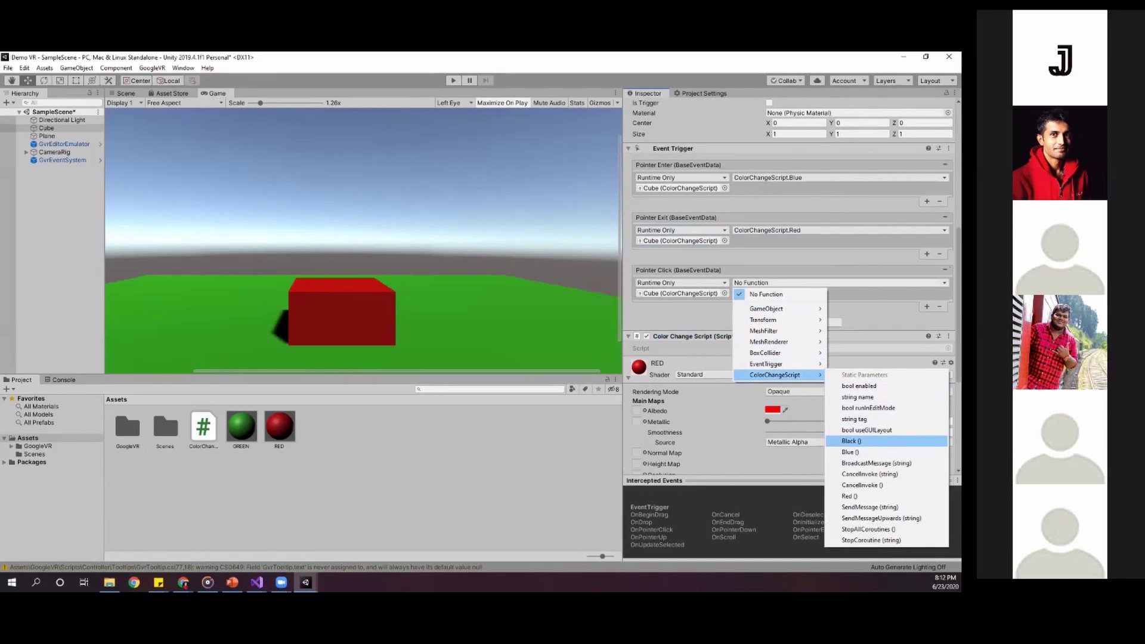
click(849, 441)
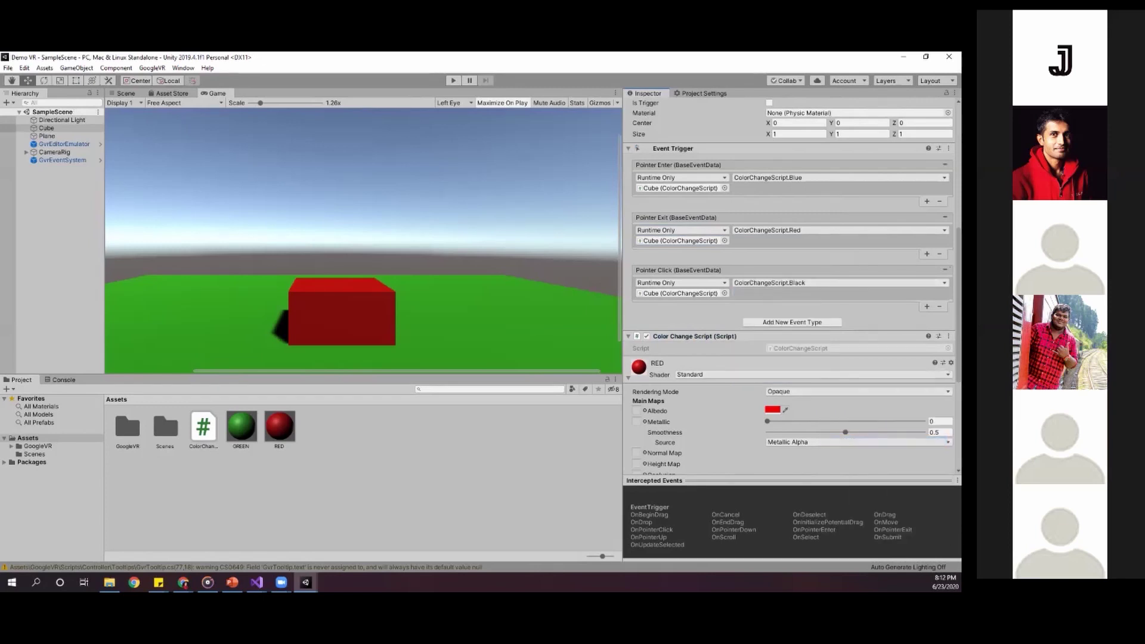
click(363, 501)
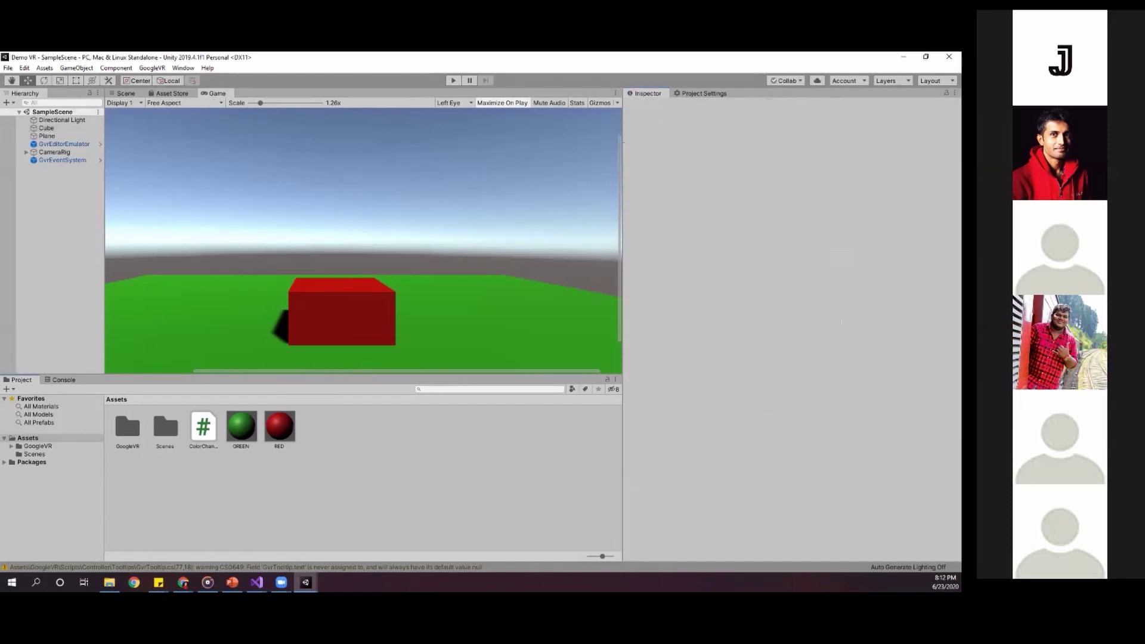
- Check the settings of GvrEventSystem, CameraRig and the GvrReticlePointer under Main Camera, and run the scene in Play mode
click(62, 160)
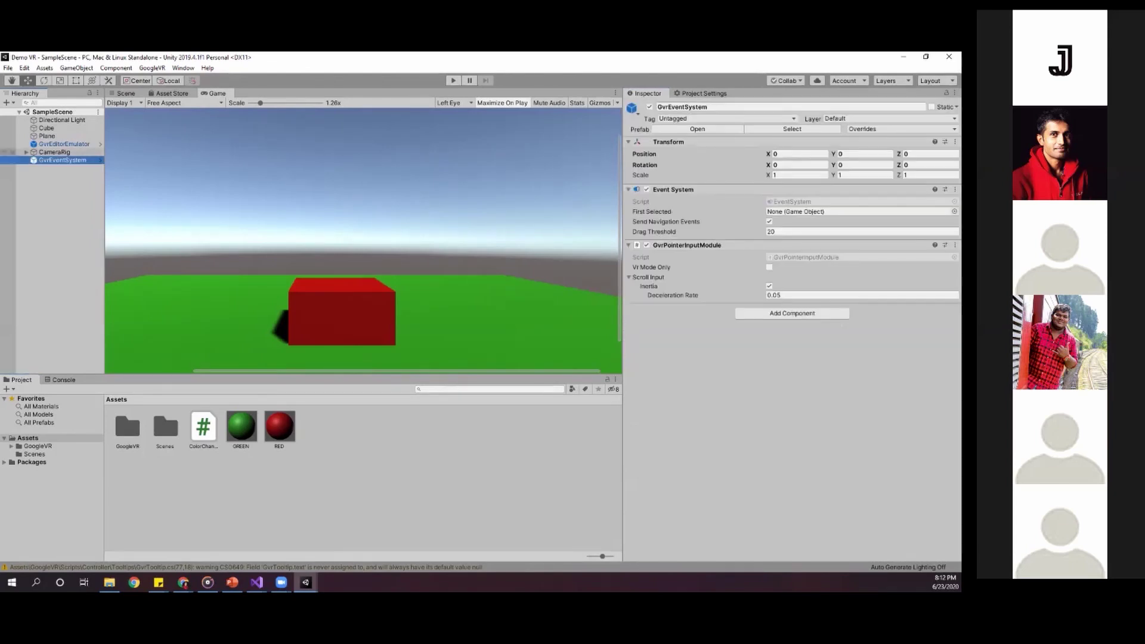
click(55, 152)
click(26, 152)
click(34, 160)
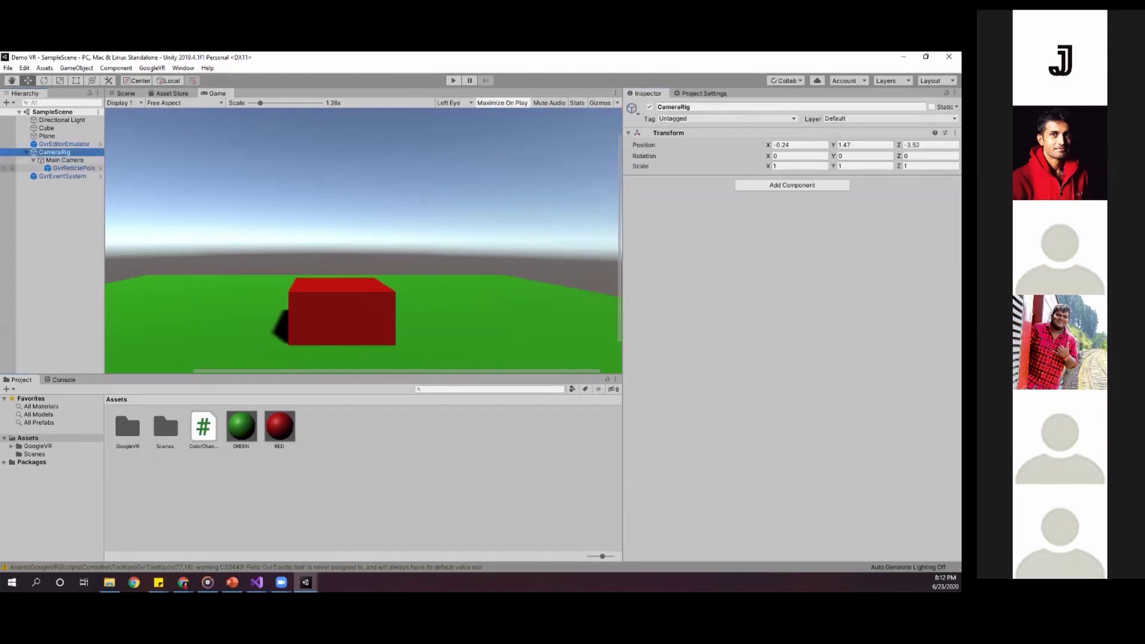
click(73, 167)
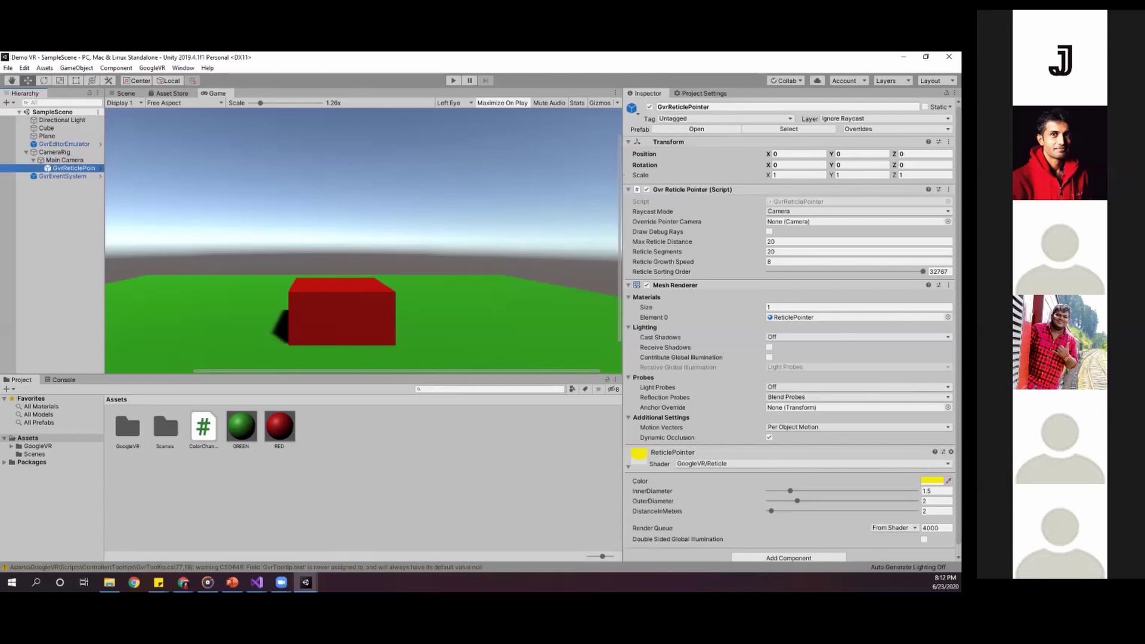
key(ctrl+p)
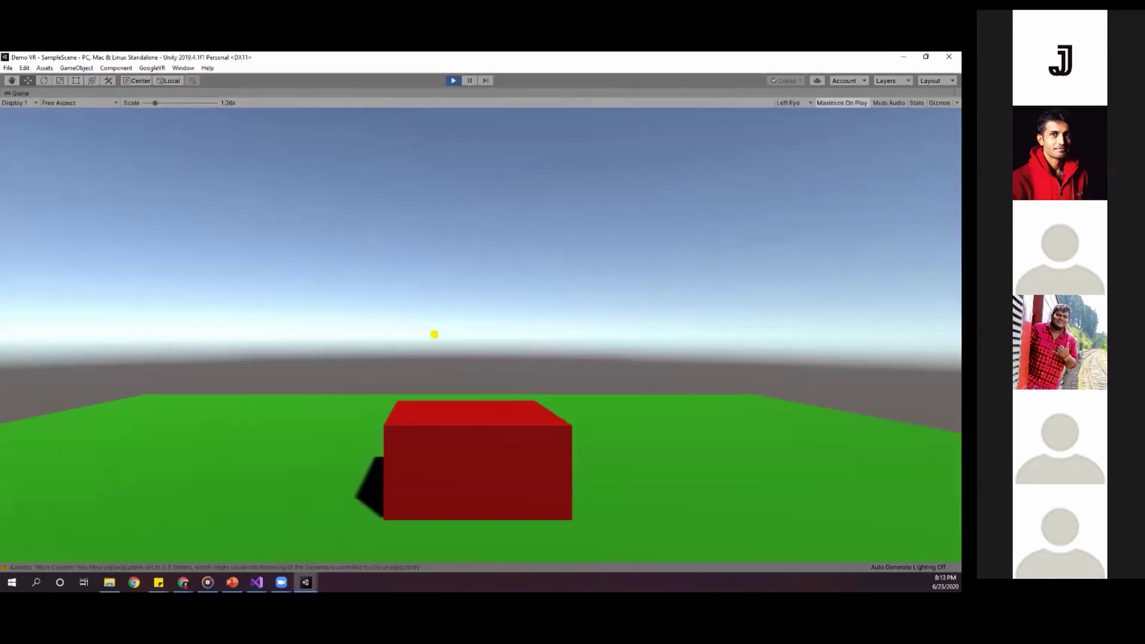
- Test the gaze and click color changes on the Cube by looking around in Play mode, and stop playing
key(alt)
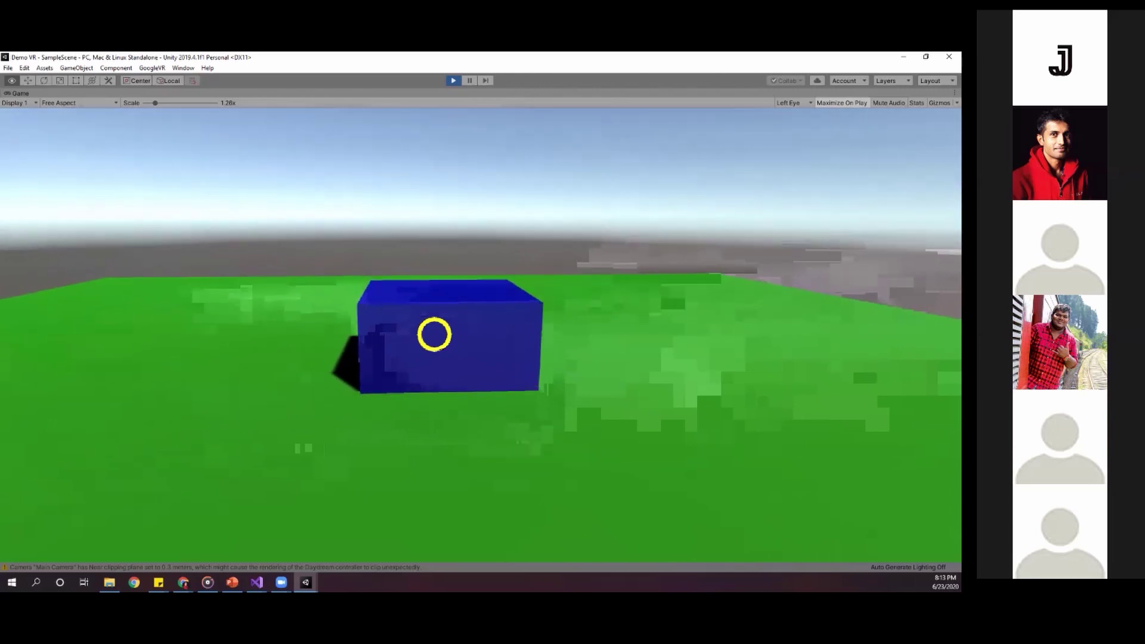
click(434, 334)
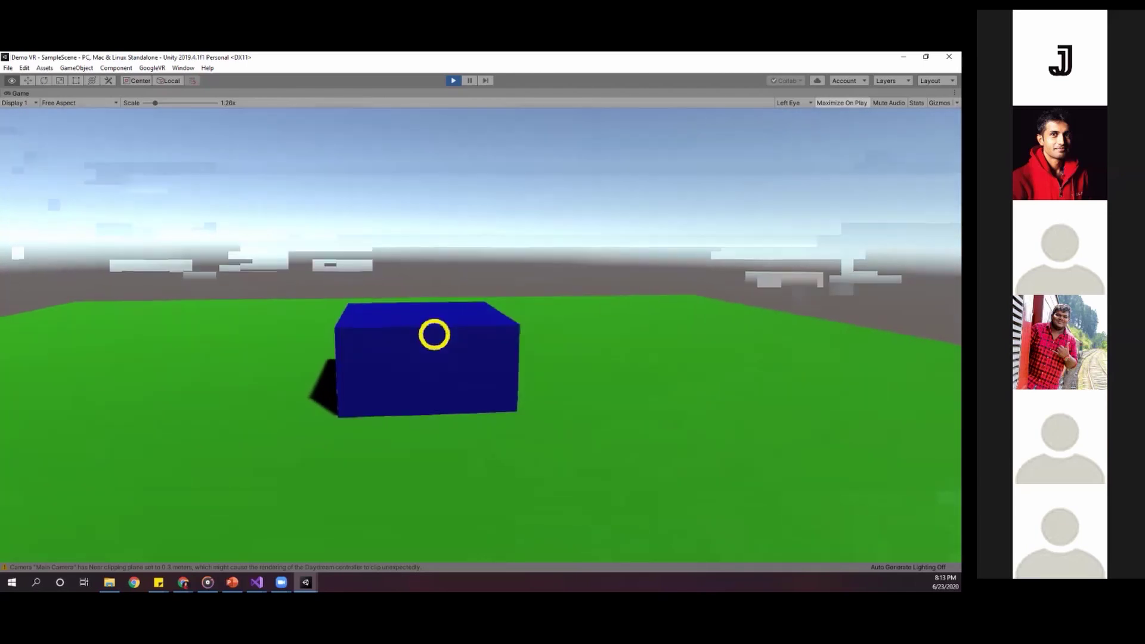
key(ctrl+p)
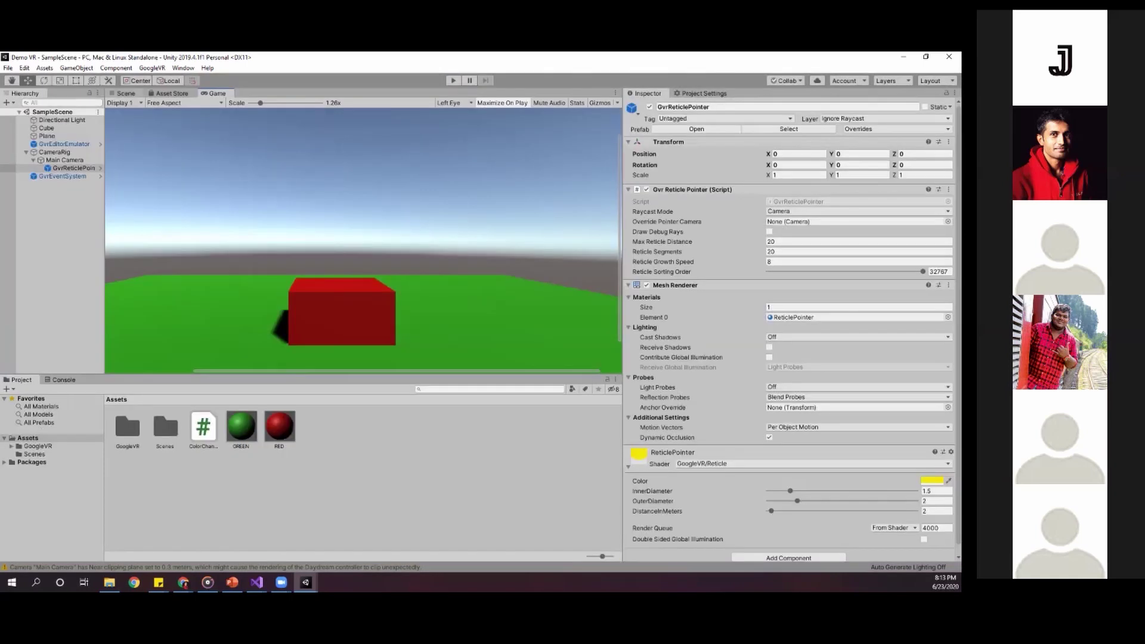
- Duplicate the Cube in the Scene view, move the copy along X to about 2.78 and raise it above the plane
click(127, 94)
click(337, 282)
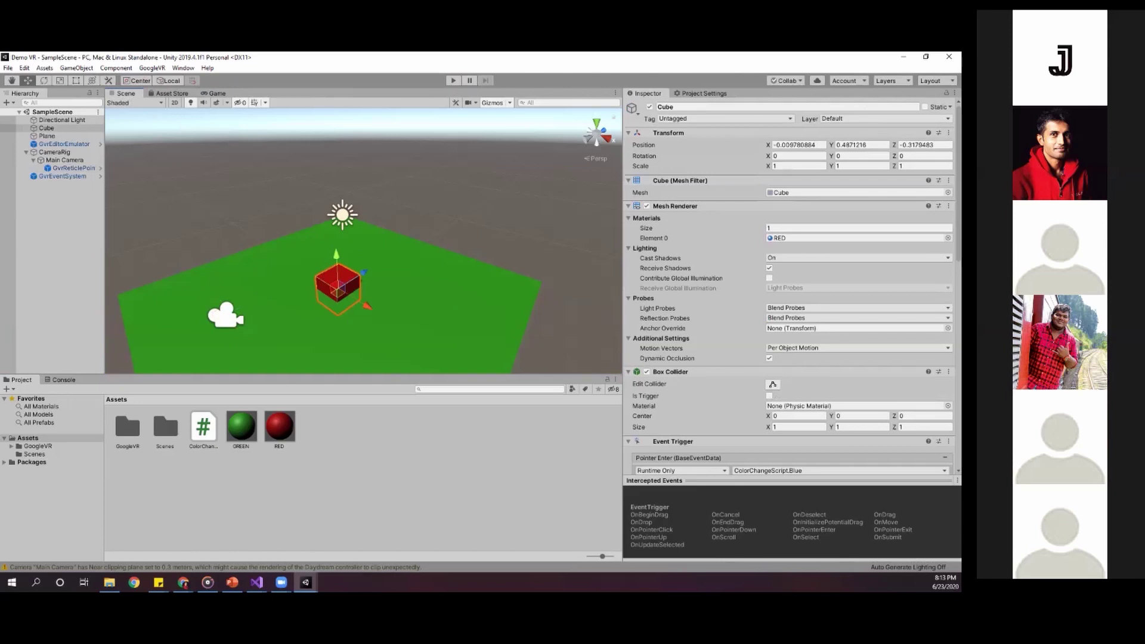
key(ctrl+d)
drag(367, 306, 448, 357)
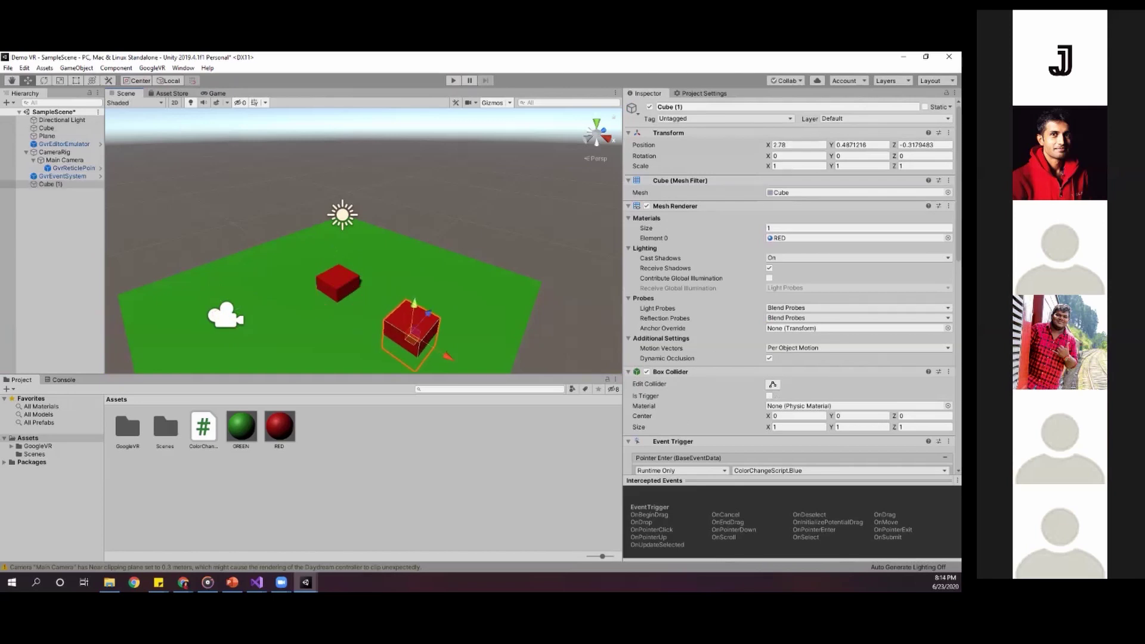
drag(414, 304, 416, 273)
- Duplicate the original Cube again, placing the raised copy on the opposite side of it from the first copy
click(338, 282)
key(ctrl+d)
drag(338, 285, 251, 220)
- Duplicate the original Cube a third time and move the copy to about X -2.13, Y 1.52, Z 2.15
click(337, 282)
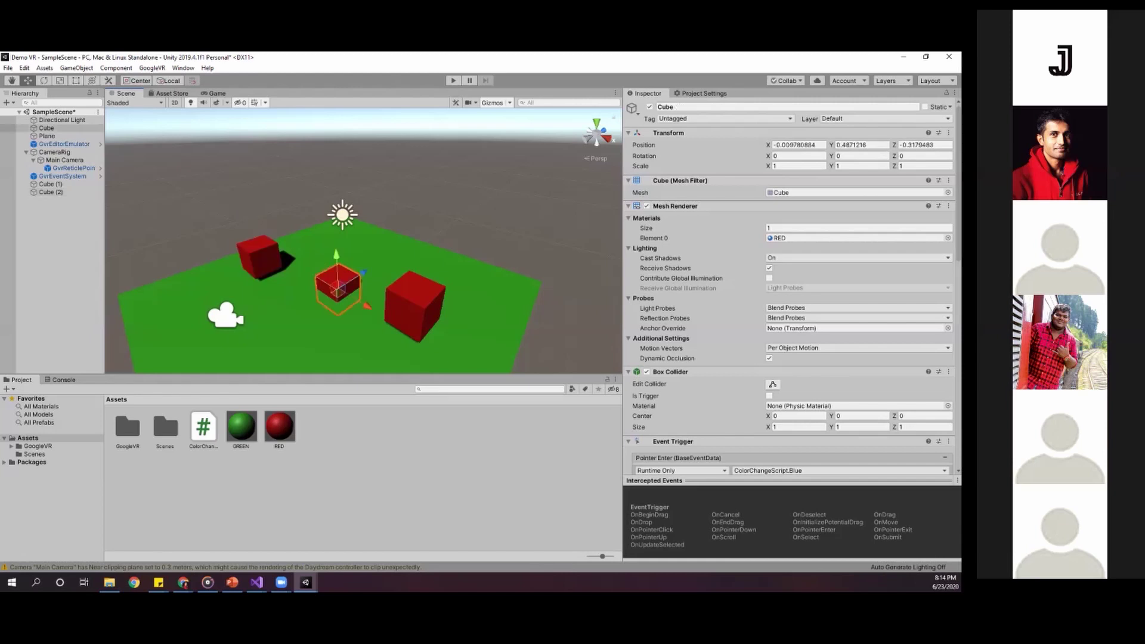
key(ctrl+d)
mouse_move(363, 272)
mouse_down()
mouse_move(404, 246)
mouse_move(378, 256)
mouse_up()
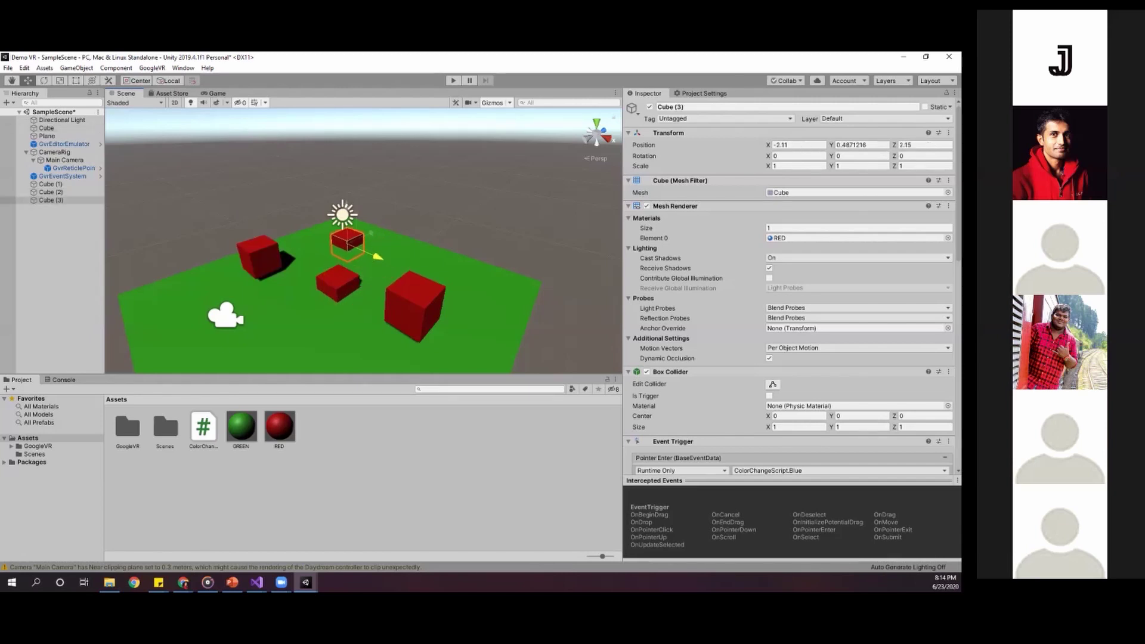
mouse_move(346, 207)
mouse_down()
mouse_move(345, 175)
mouse_move(345, 186)
mouse_up()
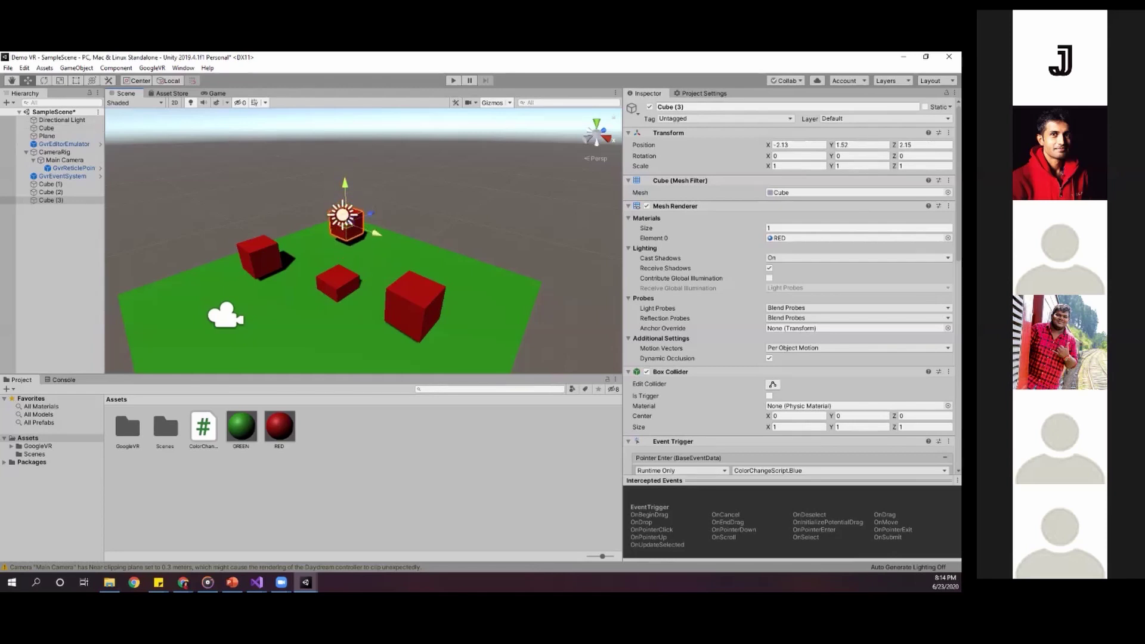
- Duplicate the third copy and move the new cube to about X 3.95, Y 3.14, Z -1.57
key(ctrl+d)
drag(376, 233, 537, 286)
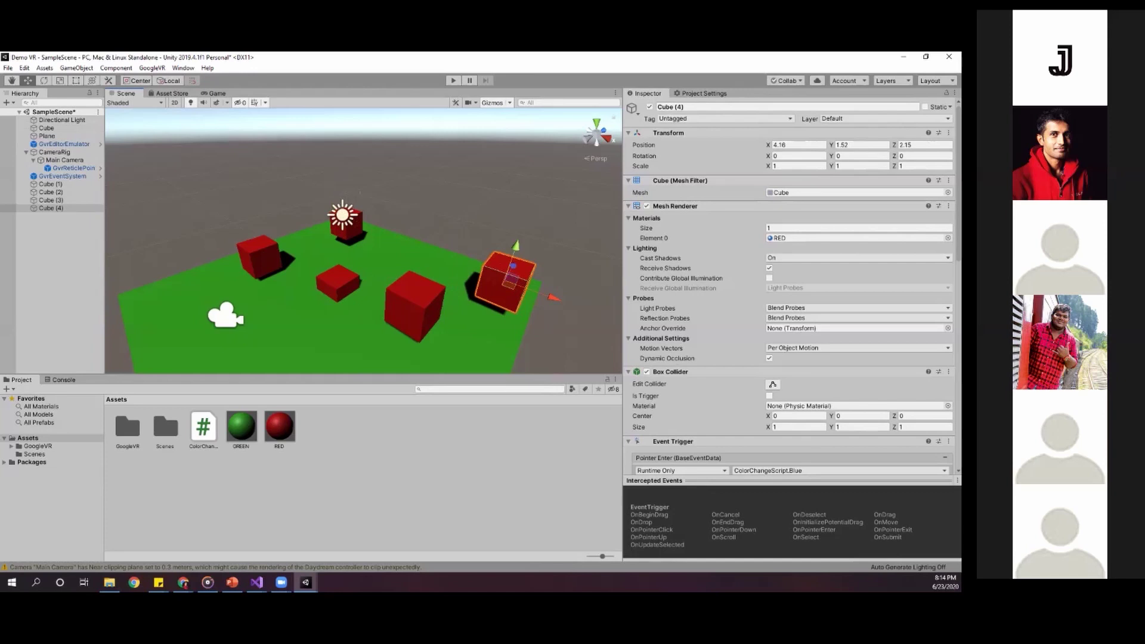
drag(516, 245, 524, 220)
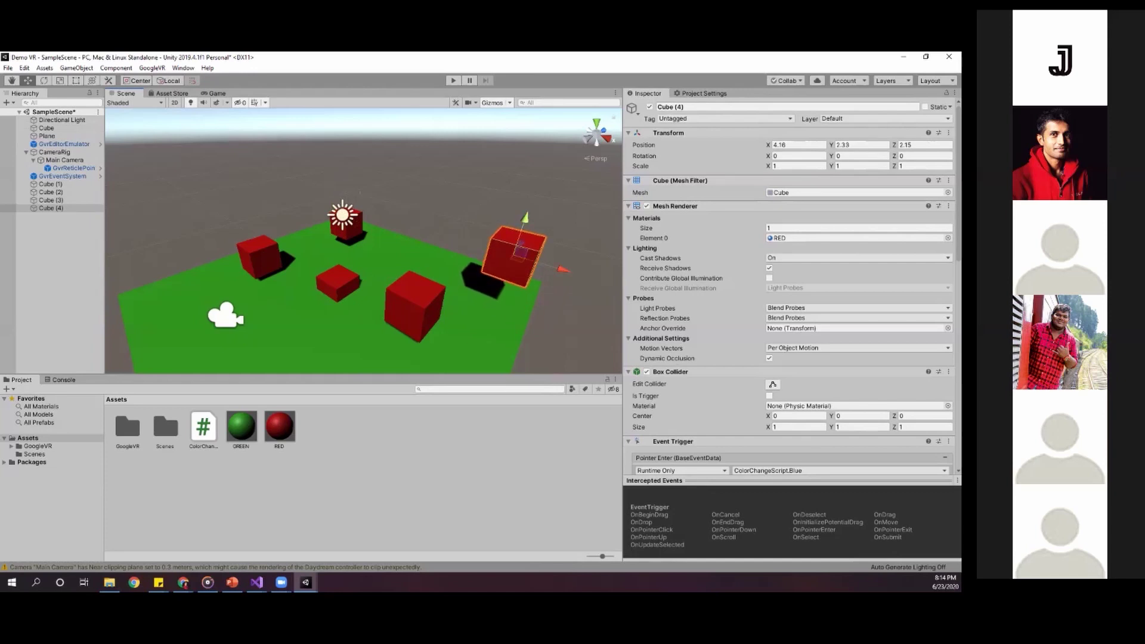
drag(520, 250, 474, 270)
drag(509, 324, 494, 317)
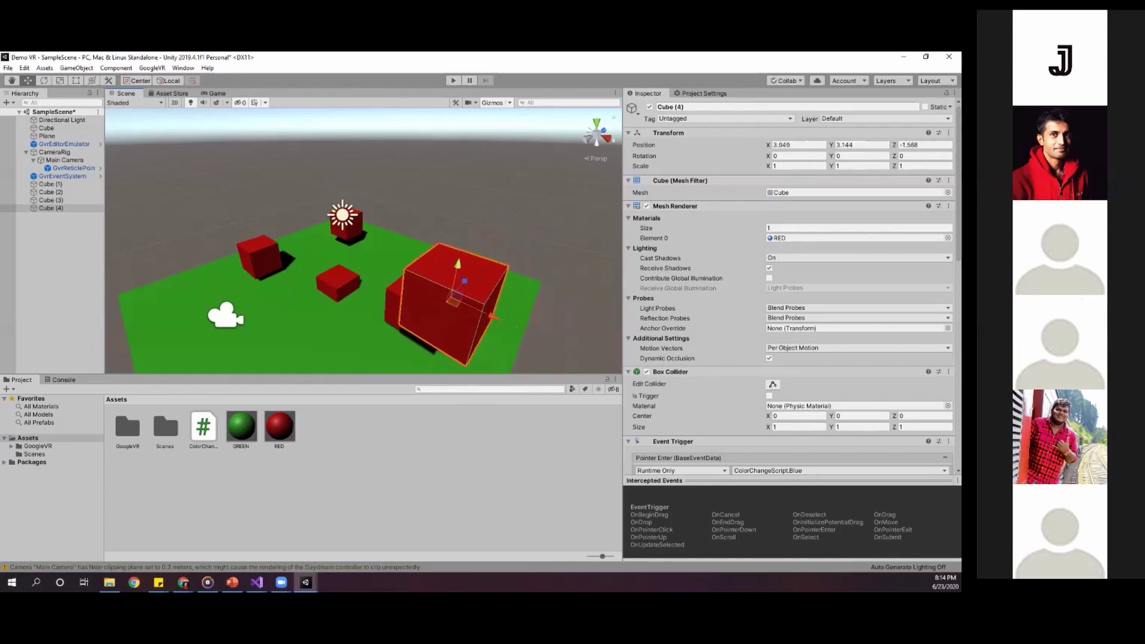
- Duplicate the last cube twice, stacking copies above it up to about X 4.22, Y 4.75, Z -2.18
key(ctrl+d)
drag(494, 317, 492, 159)
key(ctrl+d)
- Duplicate the topmost cube and move the copy to about X -0.46, Y 3.19, Z -1.19
key(ctrl+d)
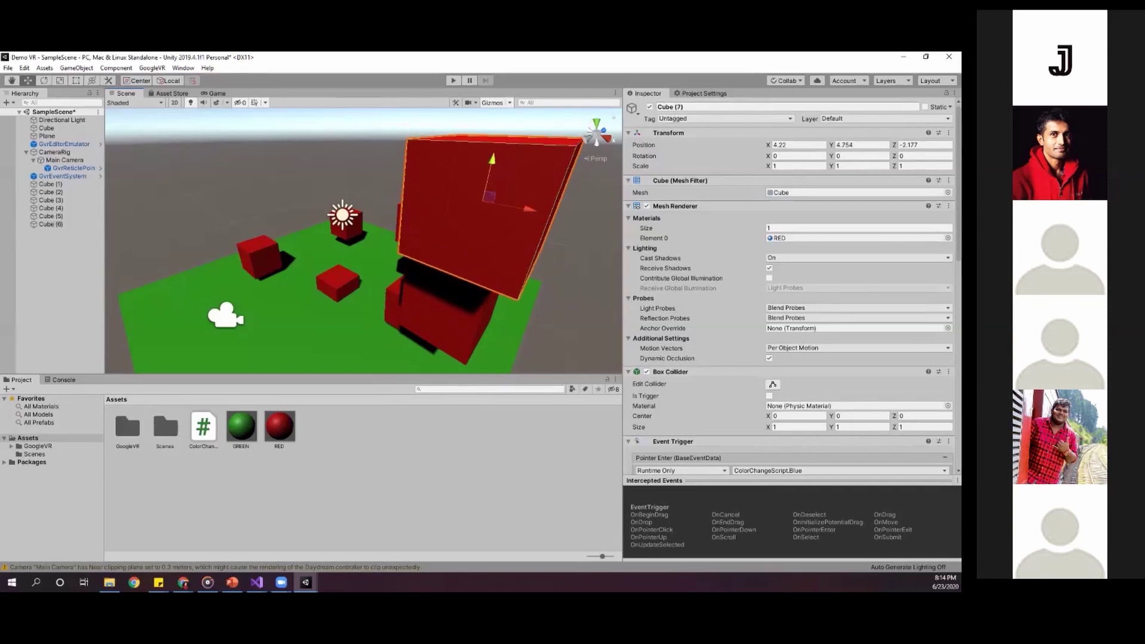
drag(530, 209, 322, 200)
drag(289, 153, 292, 176)
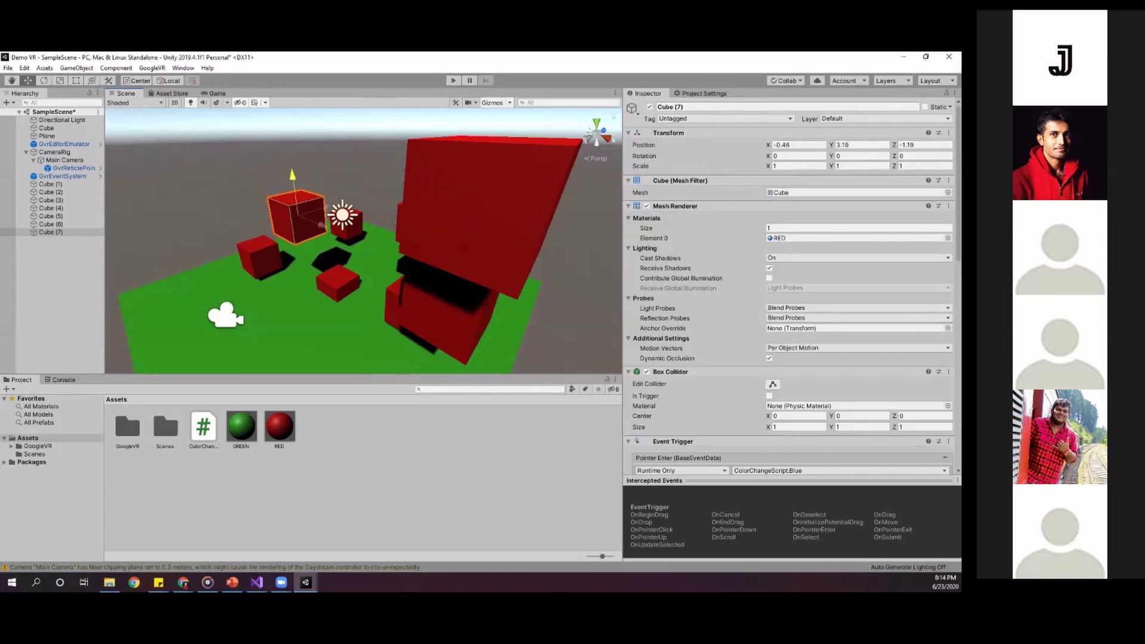
- Run the scene, look around to test the gaze and click color changes on the duplicated cubes, and stop Play mode
right_drag(292, 176, 528, 104)
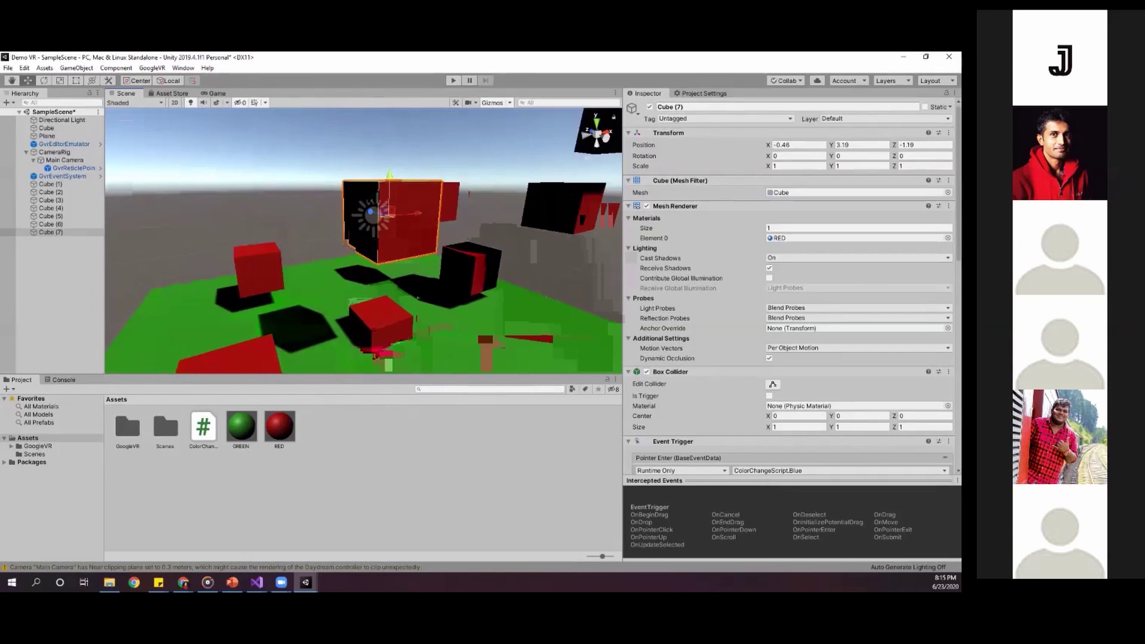
key(ctrl+p)
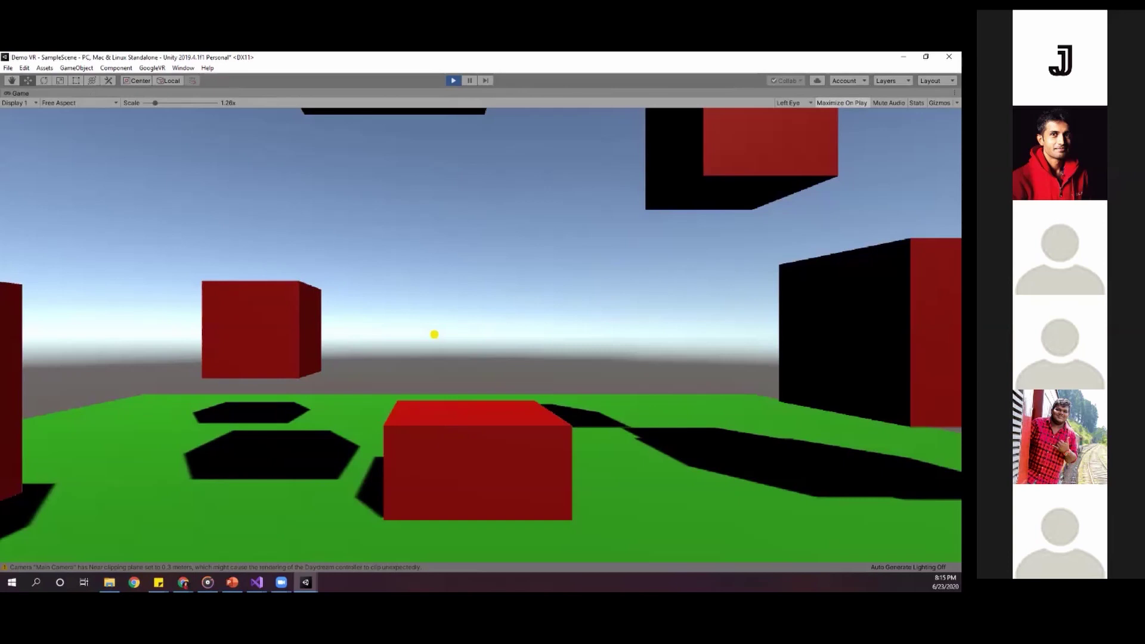
key(alt)
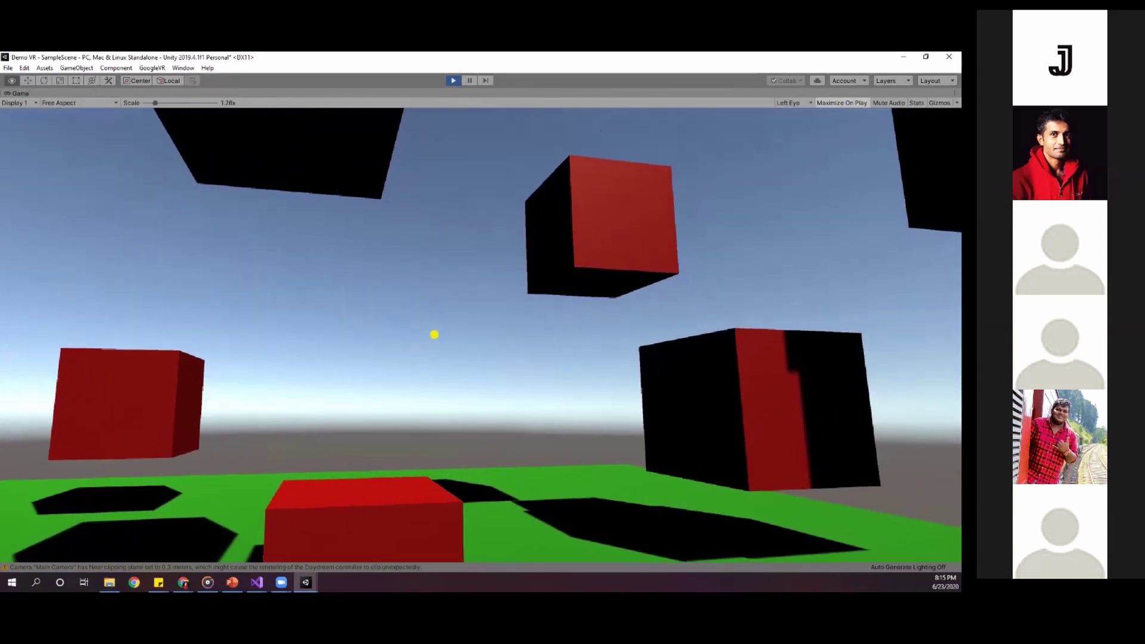
key(alt)
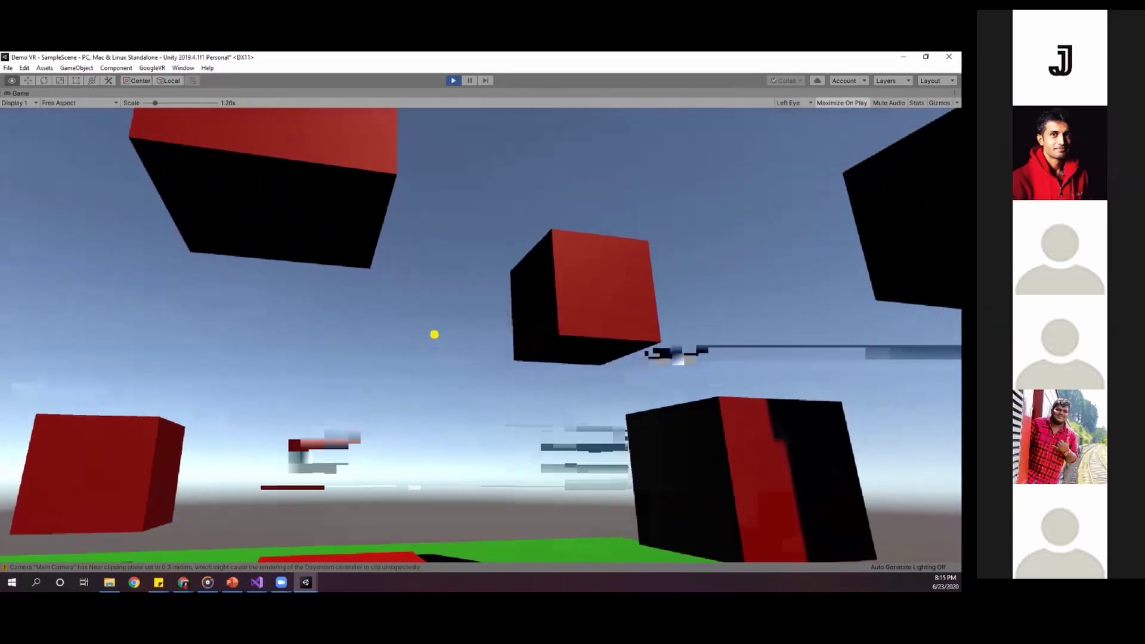
key(alt)
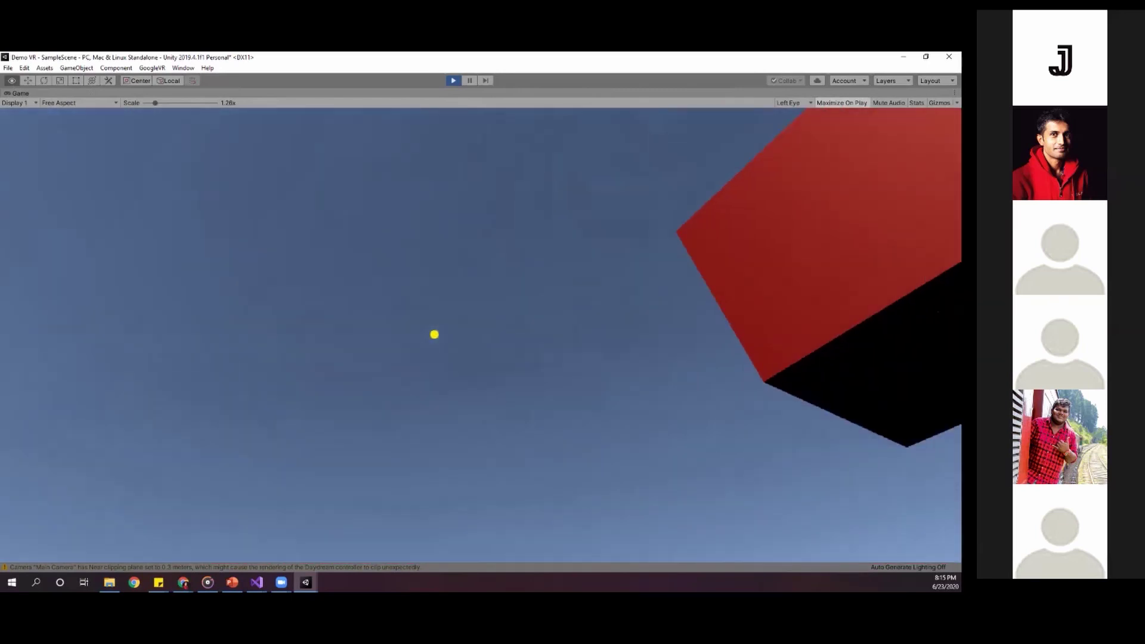
key(alt)
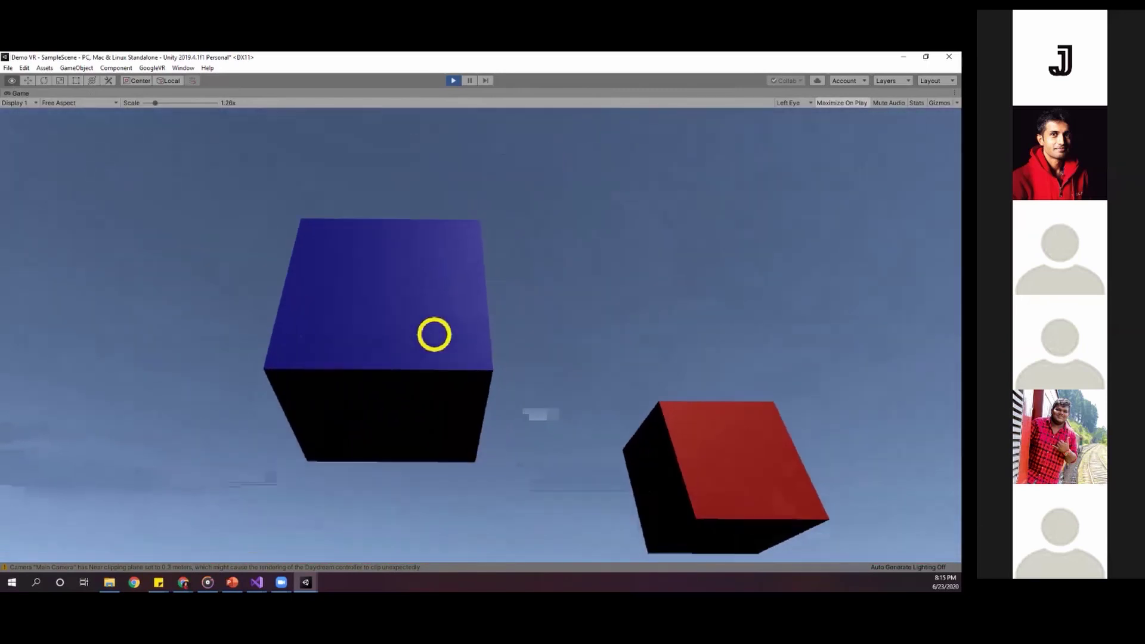
key(alt)
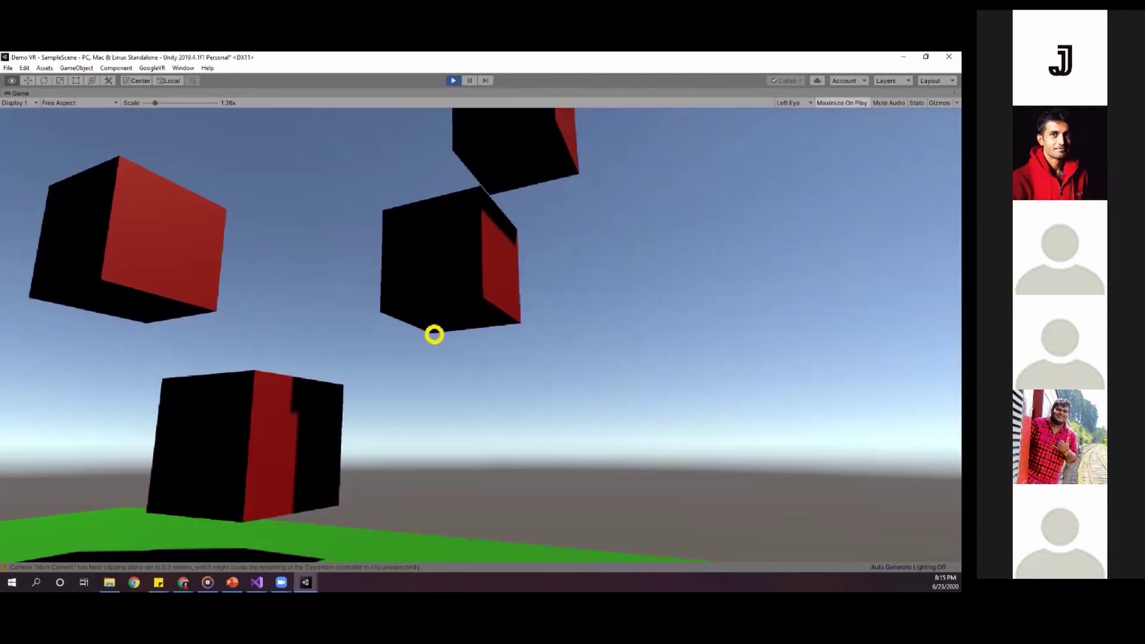
key(alt)
key(alt)
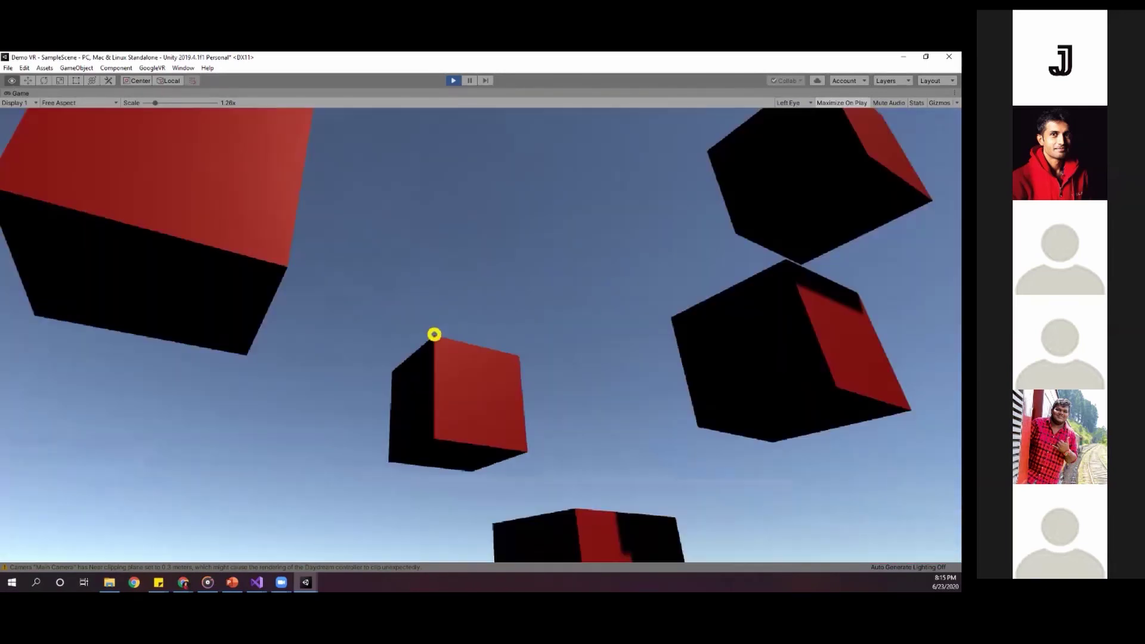
key(alt)
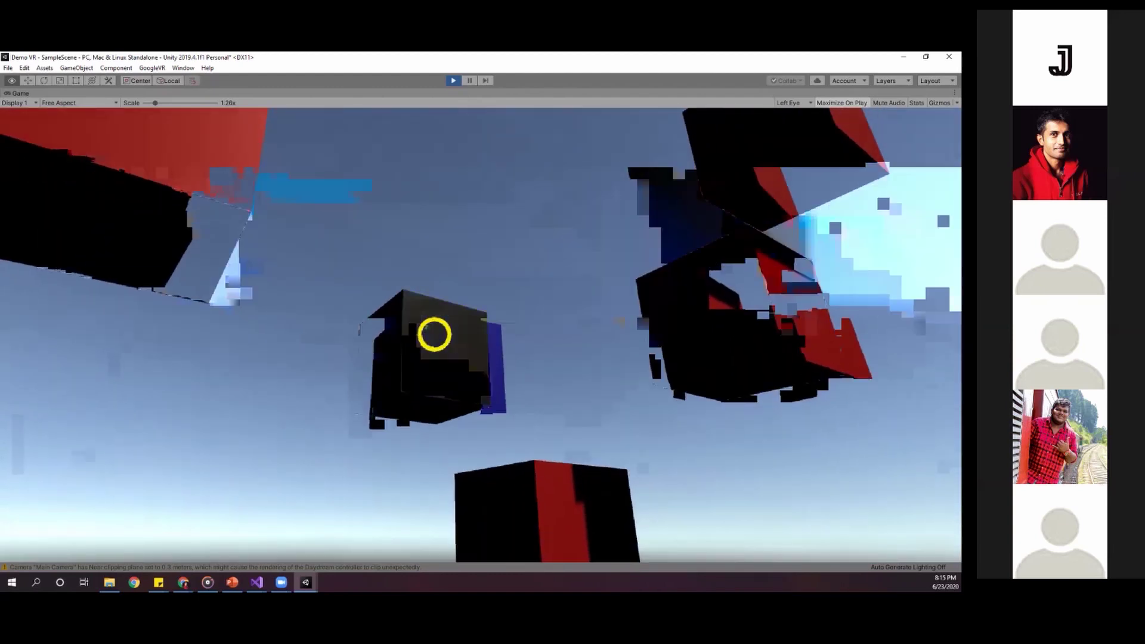
key(alt)
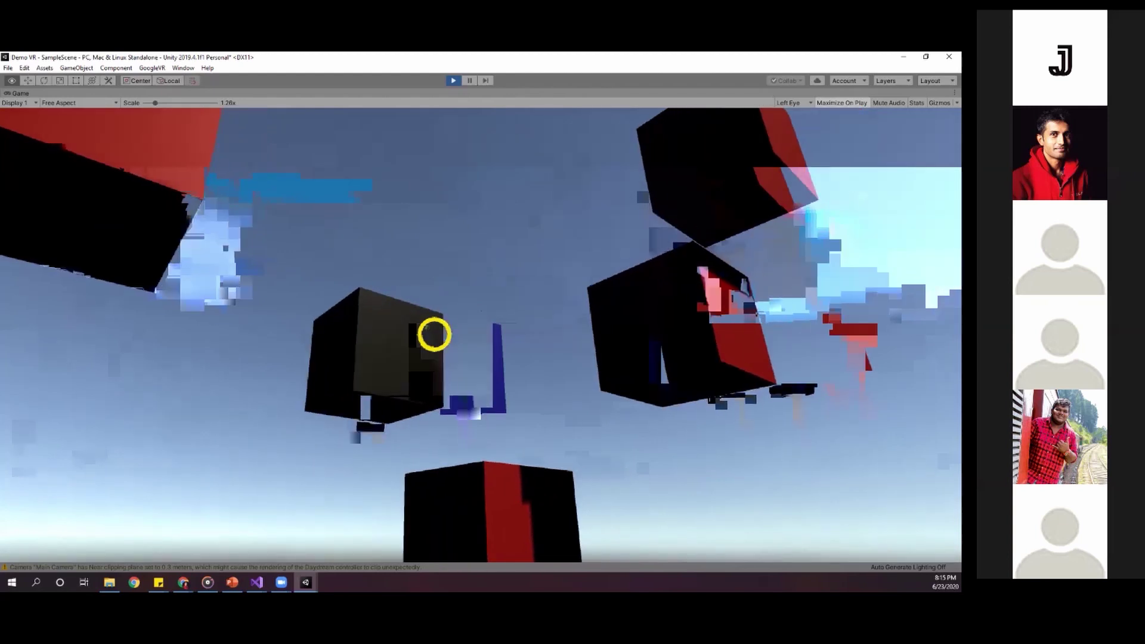
key(alt)
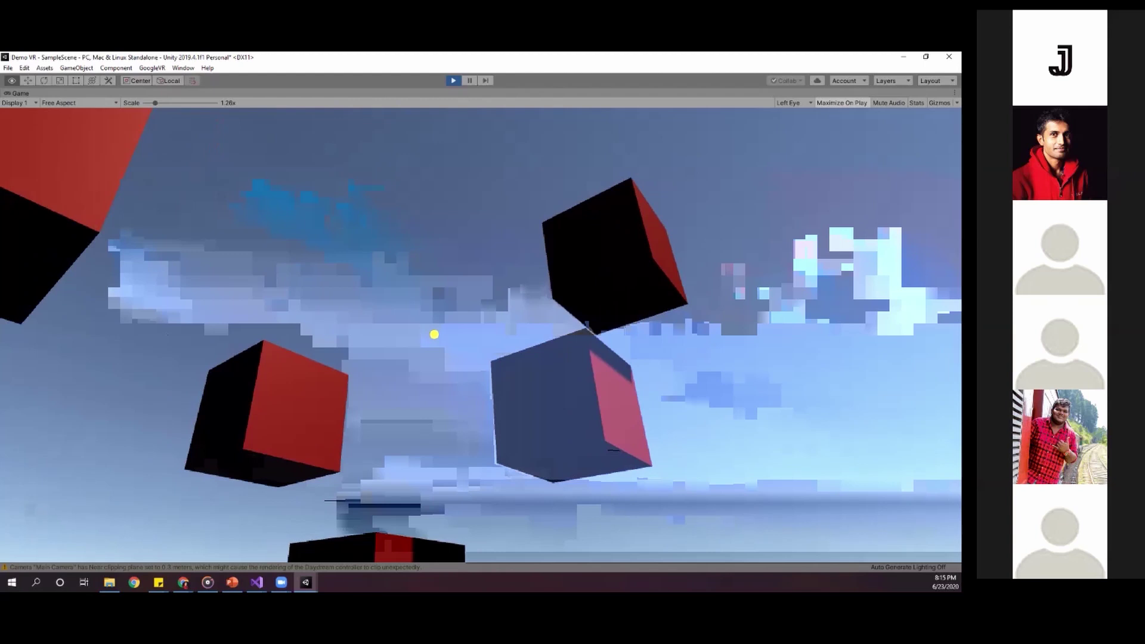
key(alt)
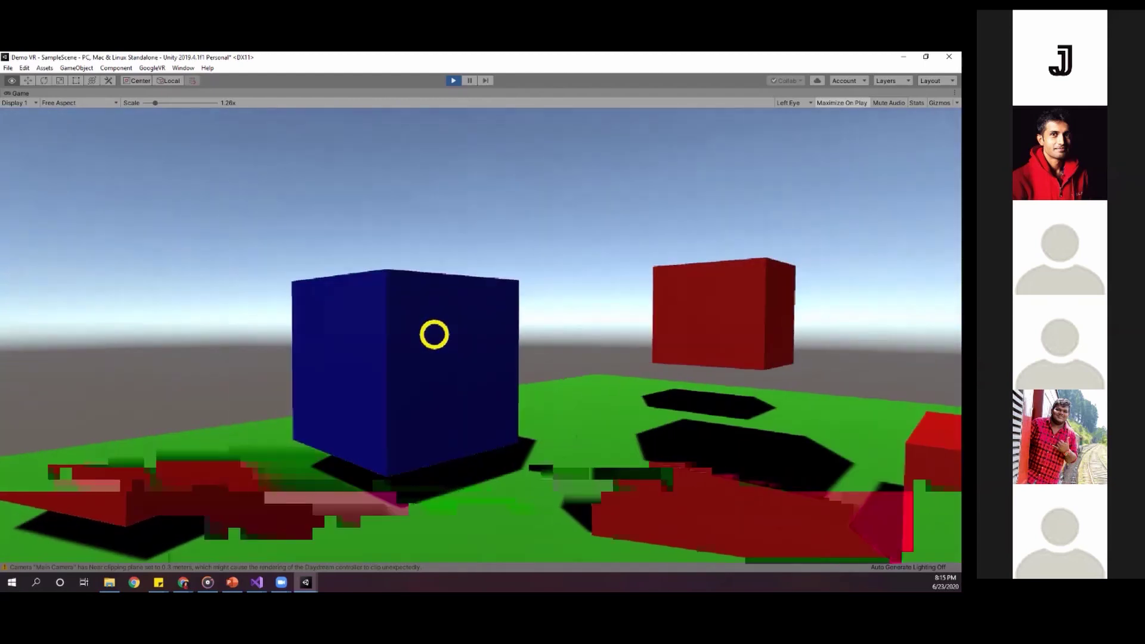
key(alt)
key(alt)
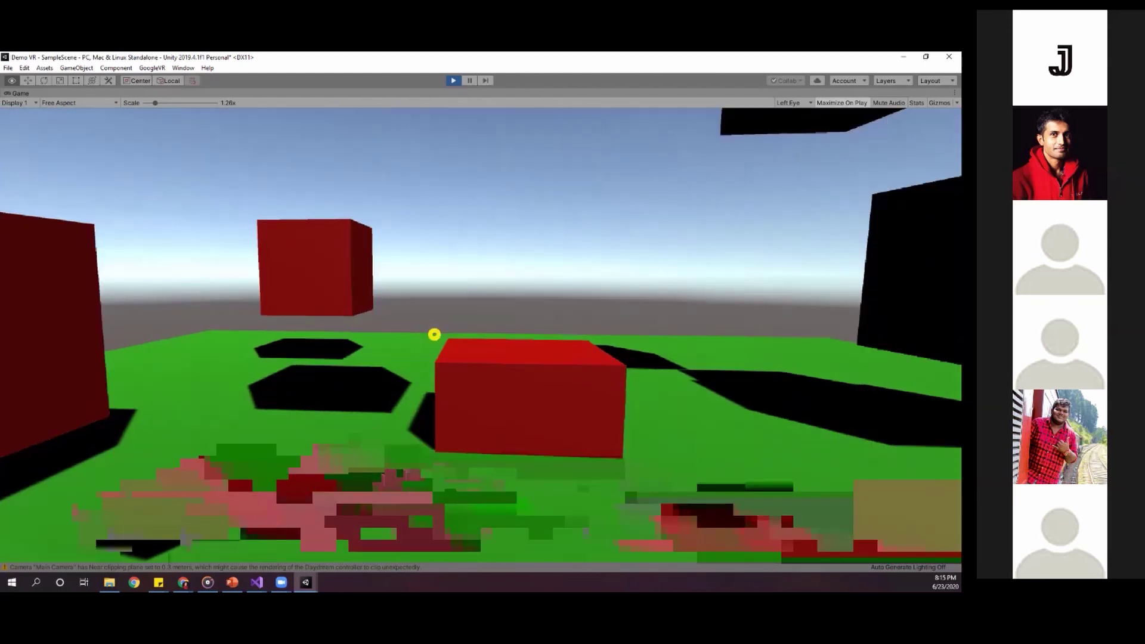
key(alt)
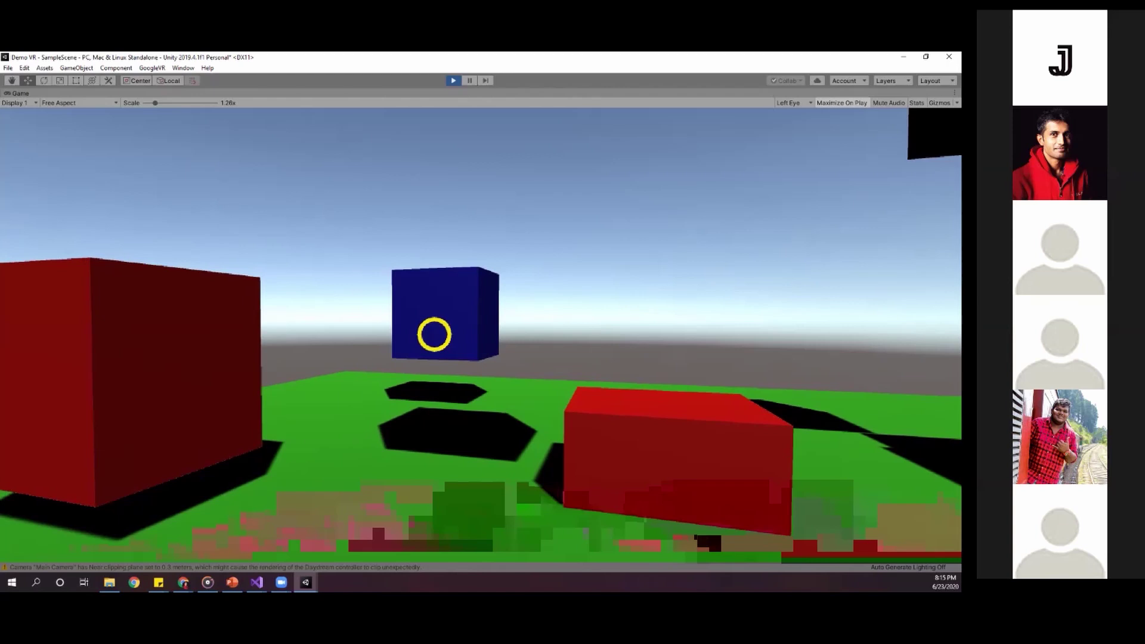
key(alt)
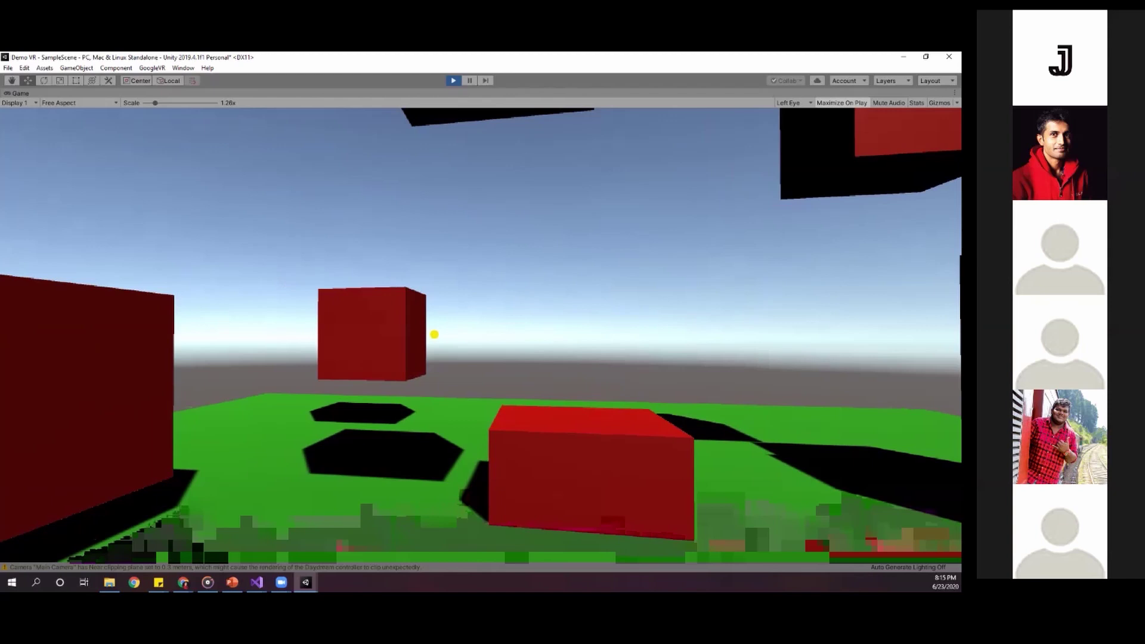
key(ctrl+p)
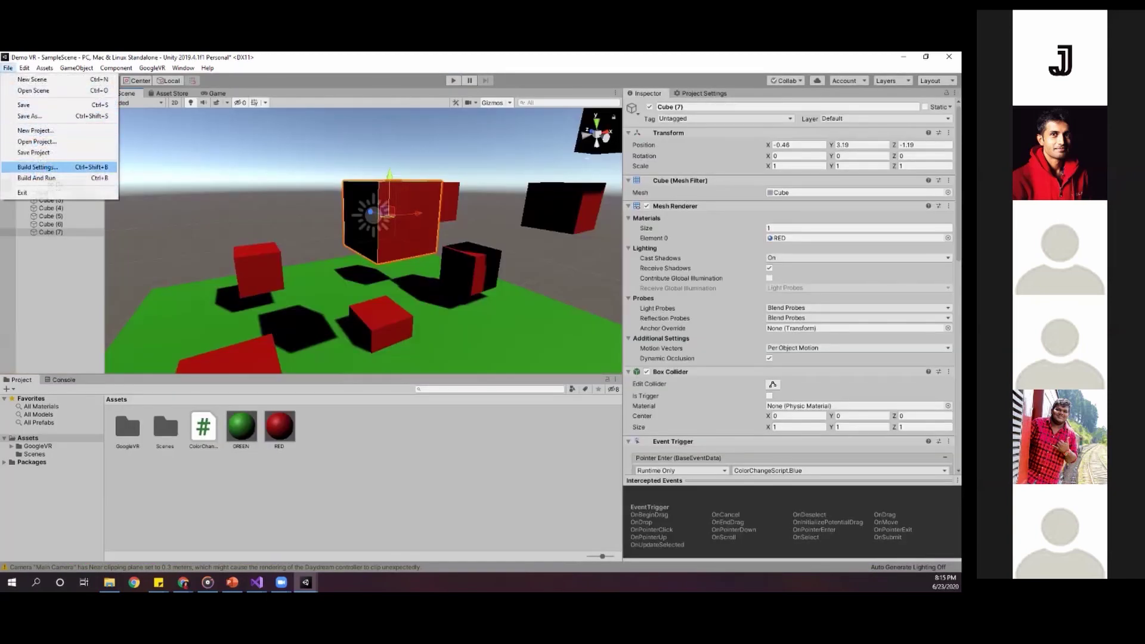
- Review the target platforms in the Build Settings and close the window without changing anything
click(37, 166)
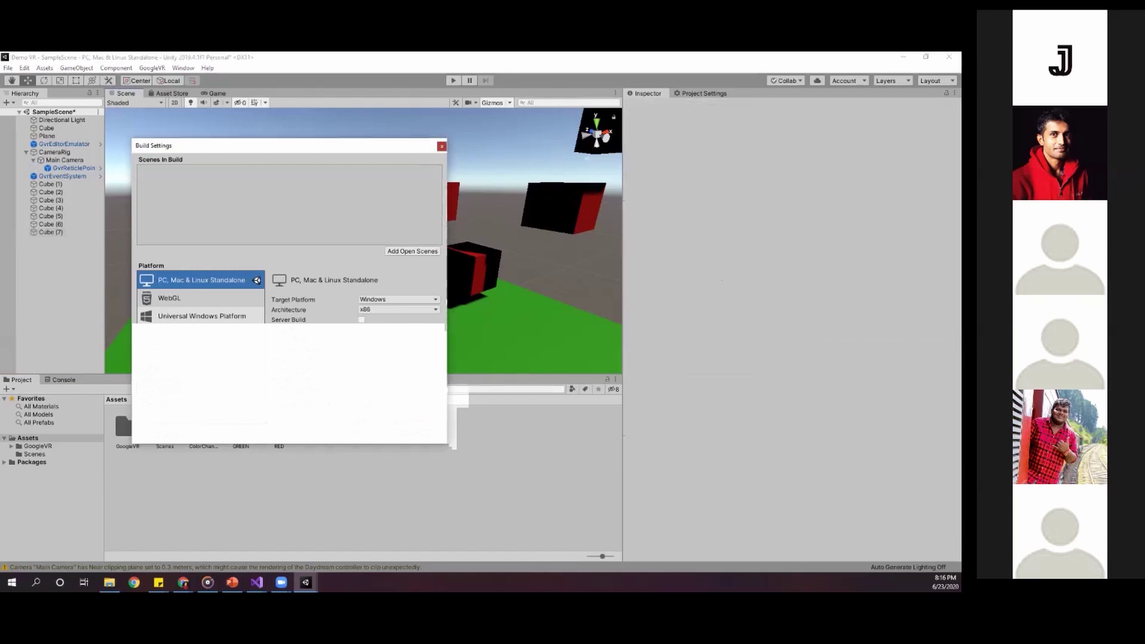
click(441, 146)
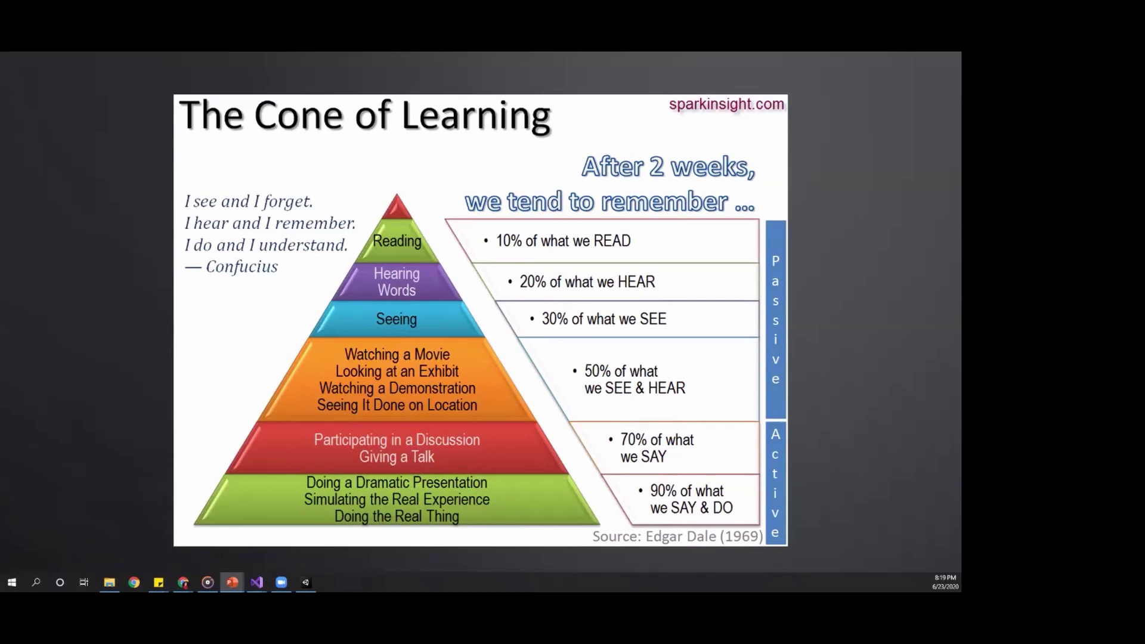
key(Right)
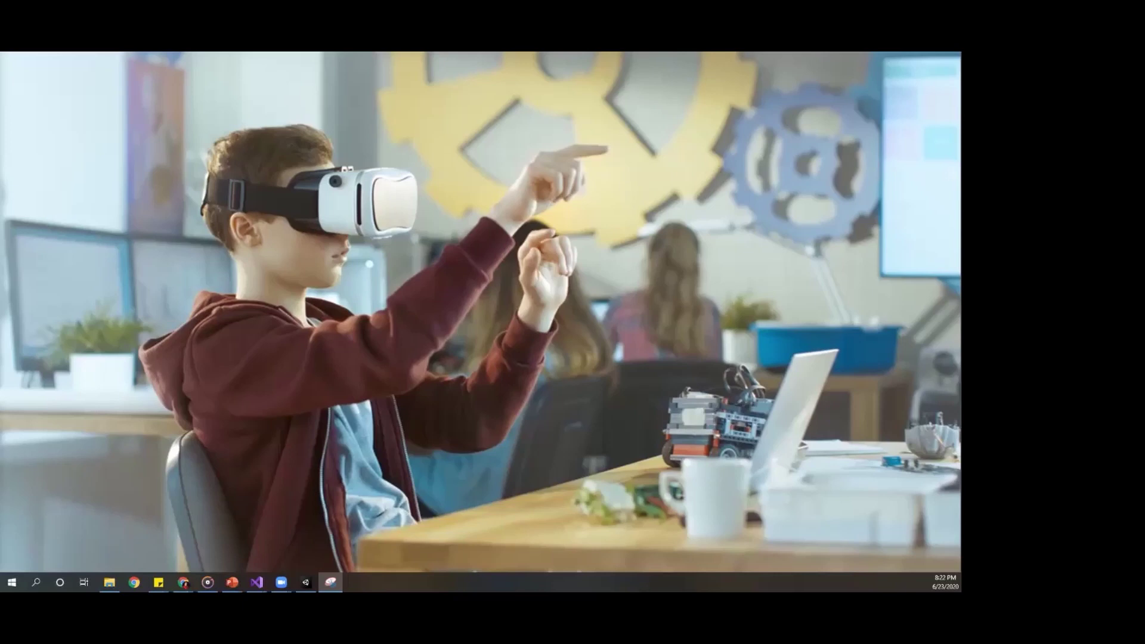
key(alt+Tab)
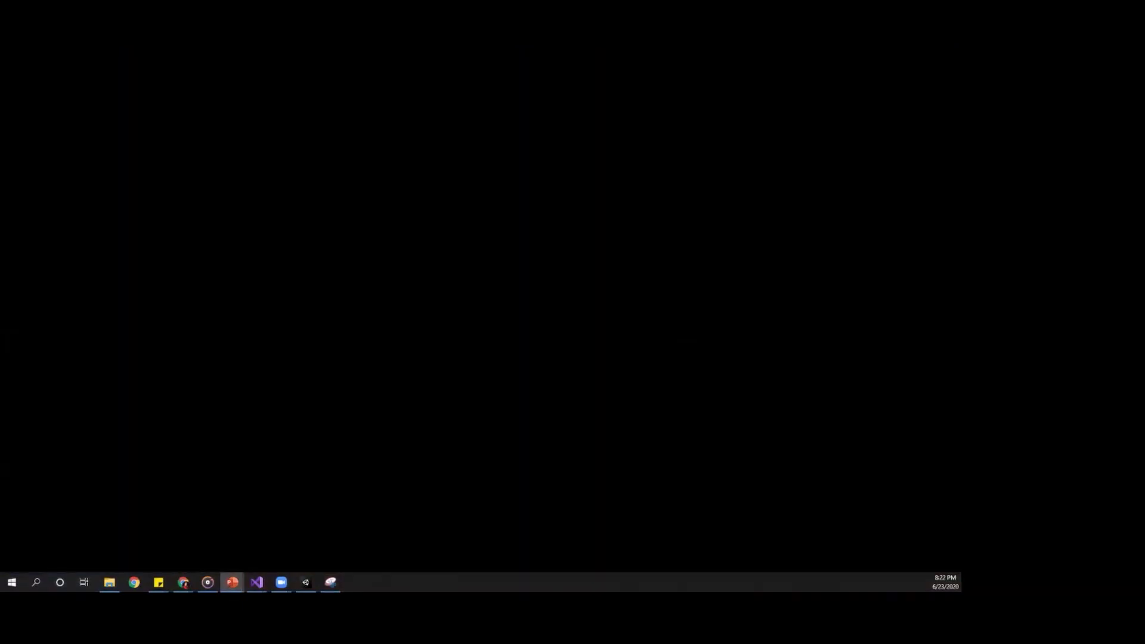